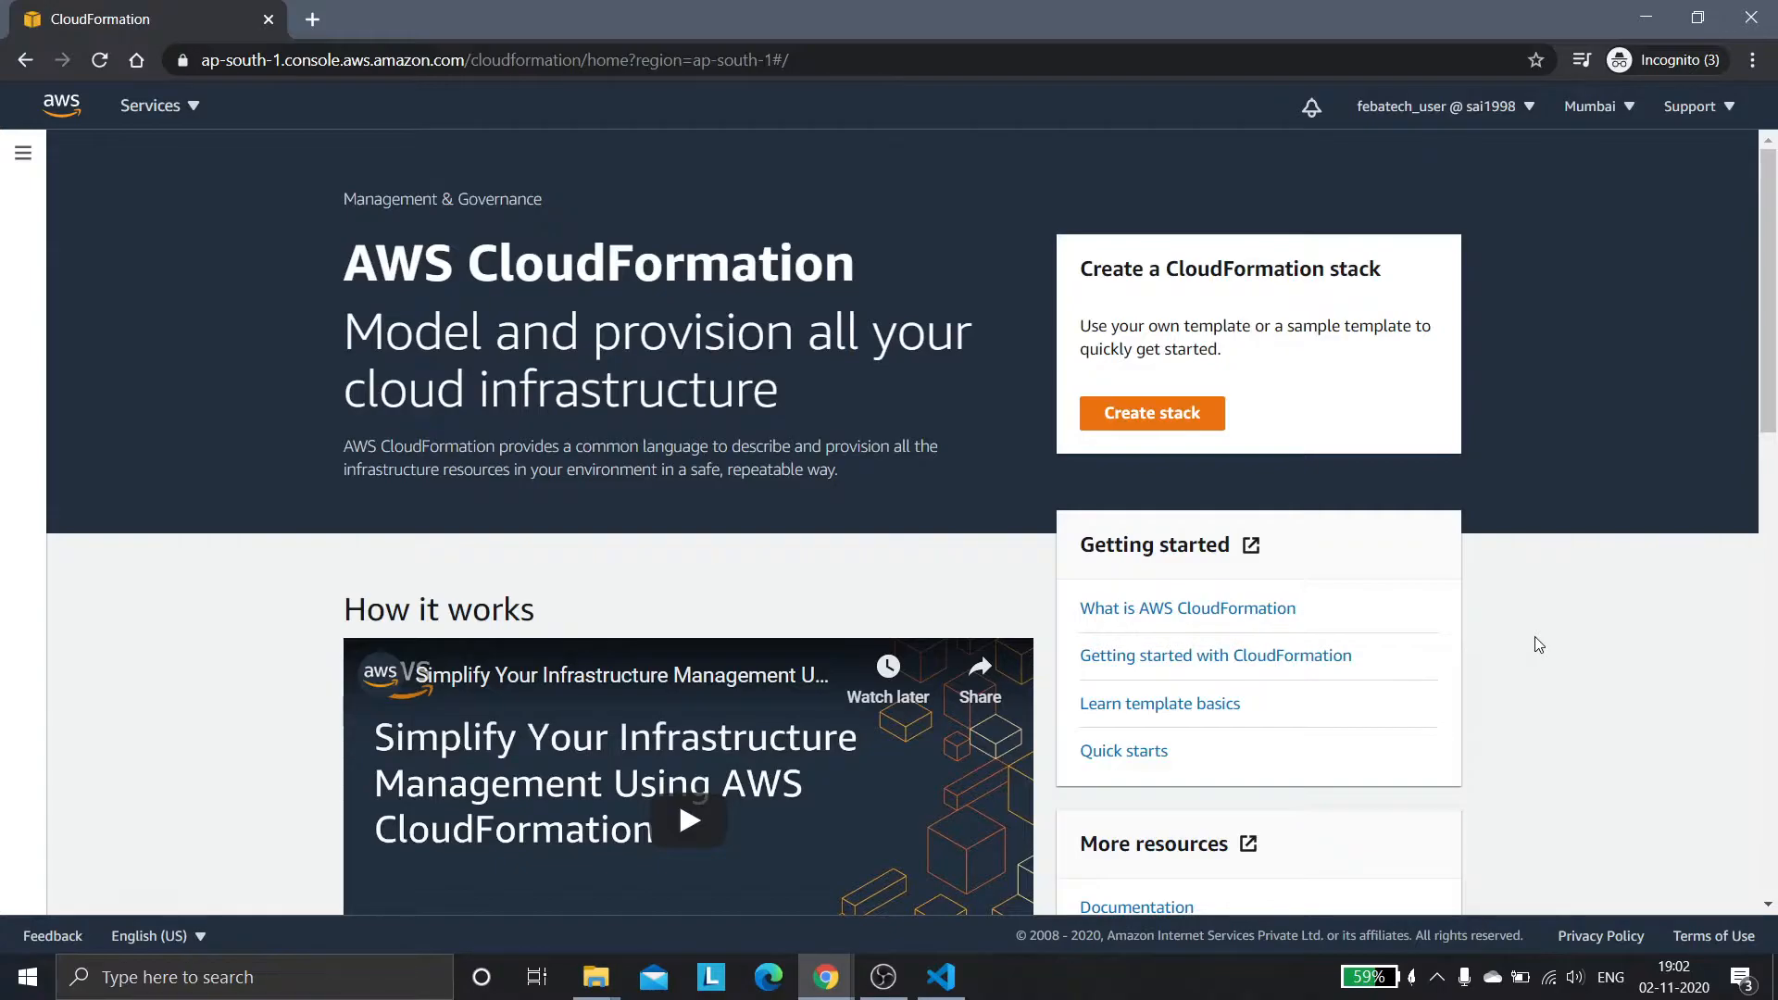
Start creating a CloudFormation stack with an uploaded template file as the template source.
{"action": "left_click", "coordinate": [1145, 424]}
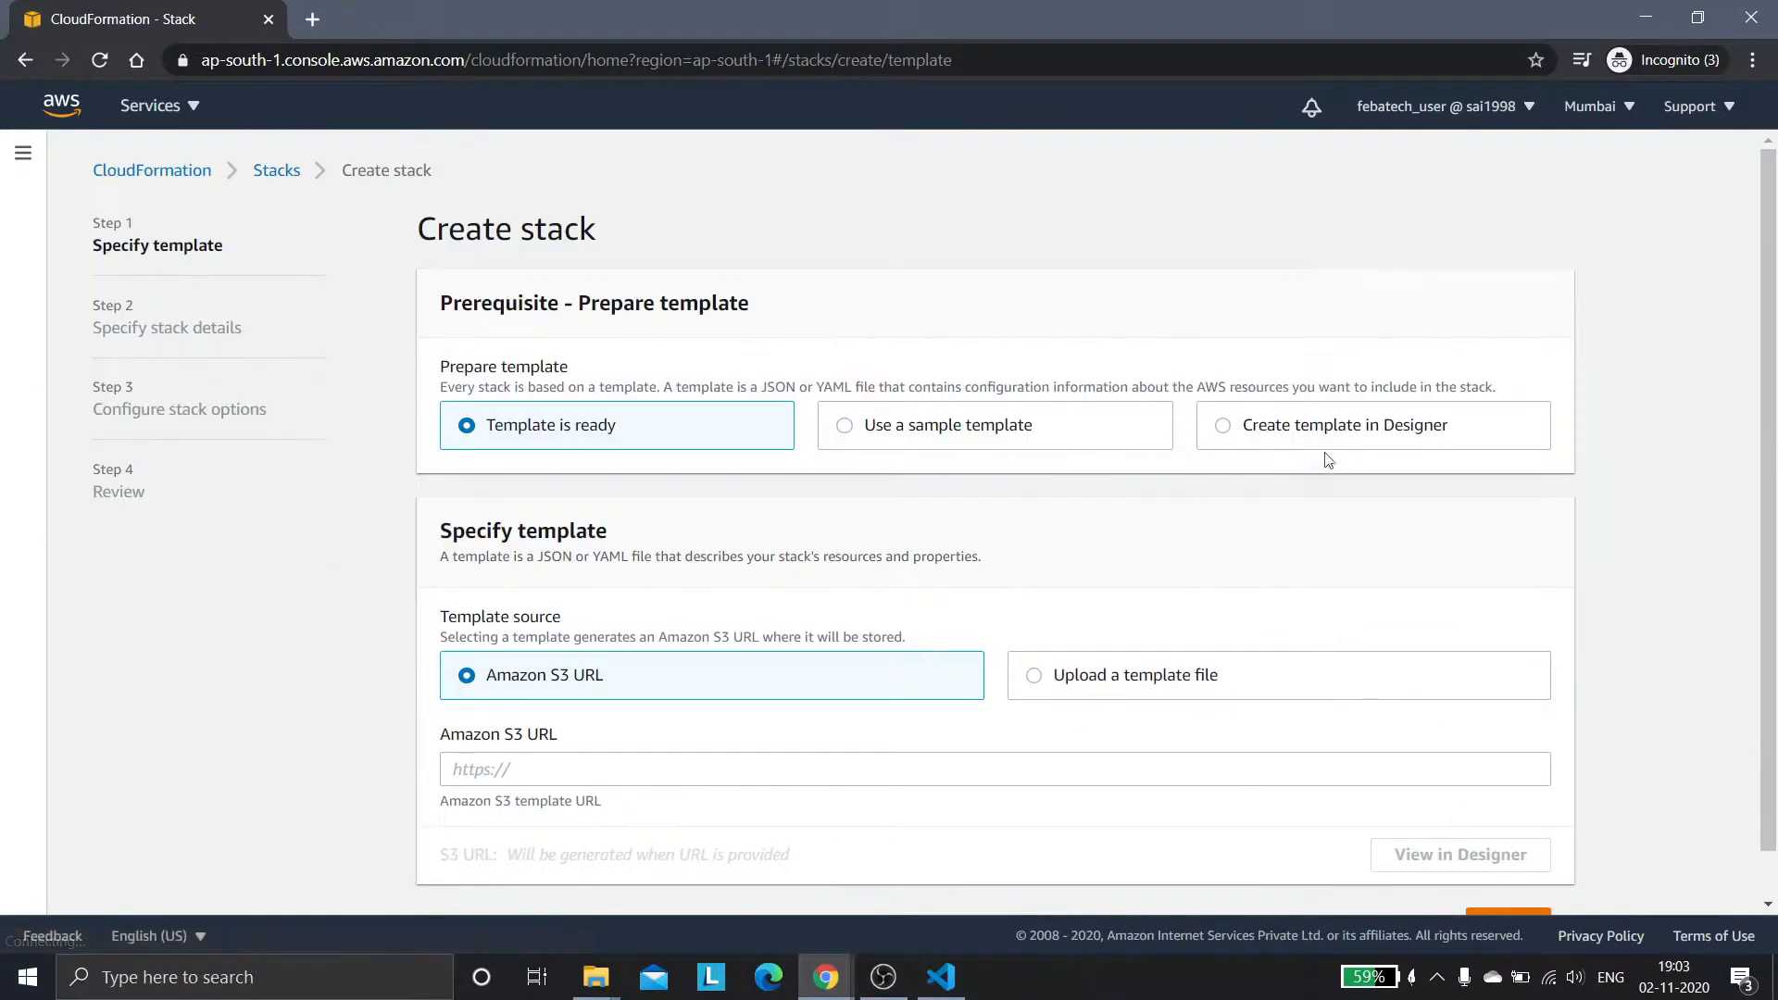
{"action": "left_click", "coordinate": [1162, 675]}
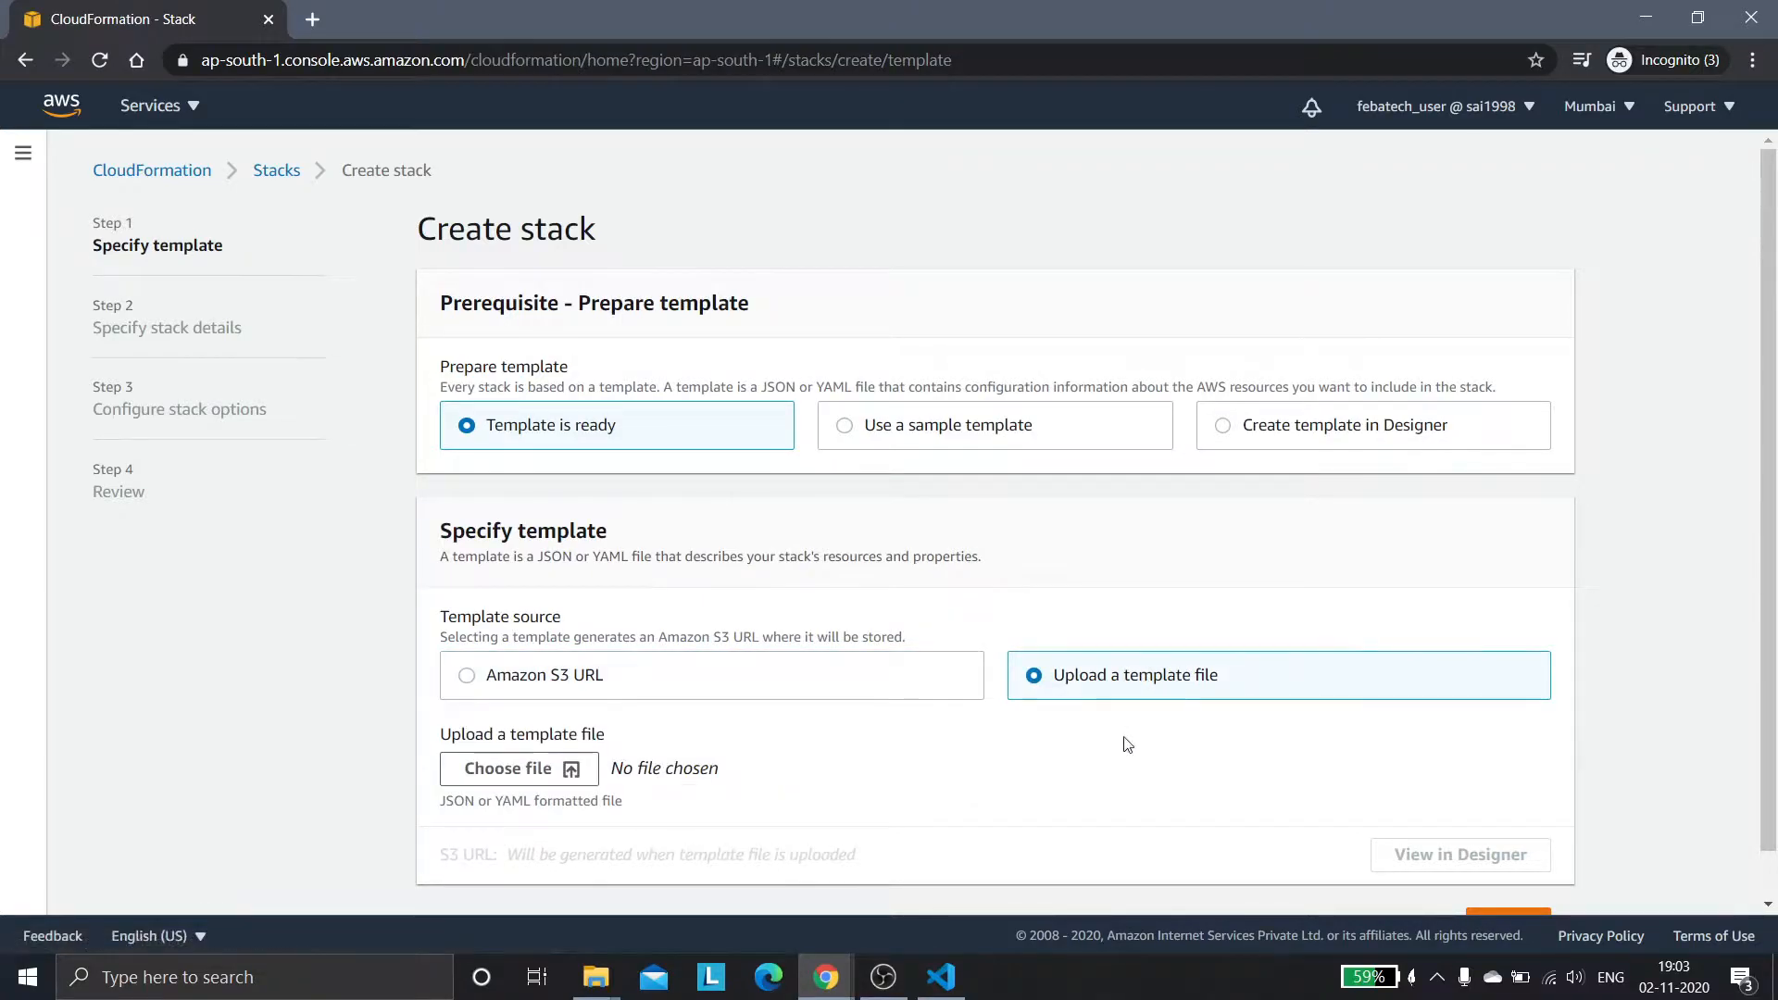
Switch to Visual Studio Code and examine the WebServer resource and its type in justec2.yml.
{"action": "mouse_move", "coordinate": [941, 977]}
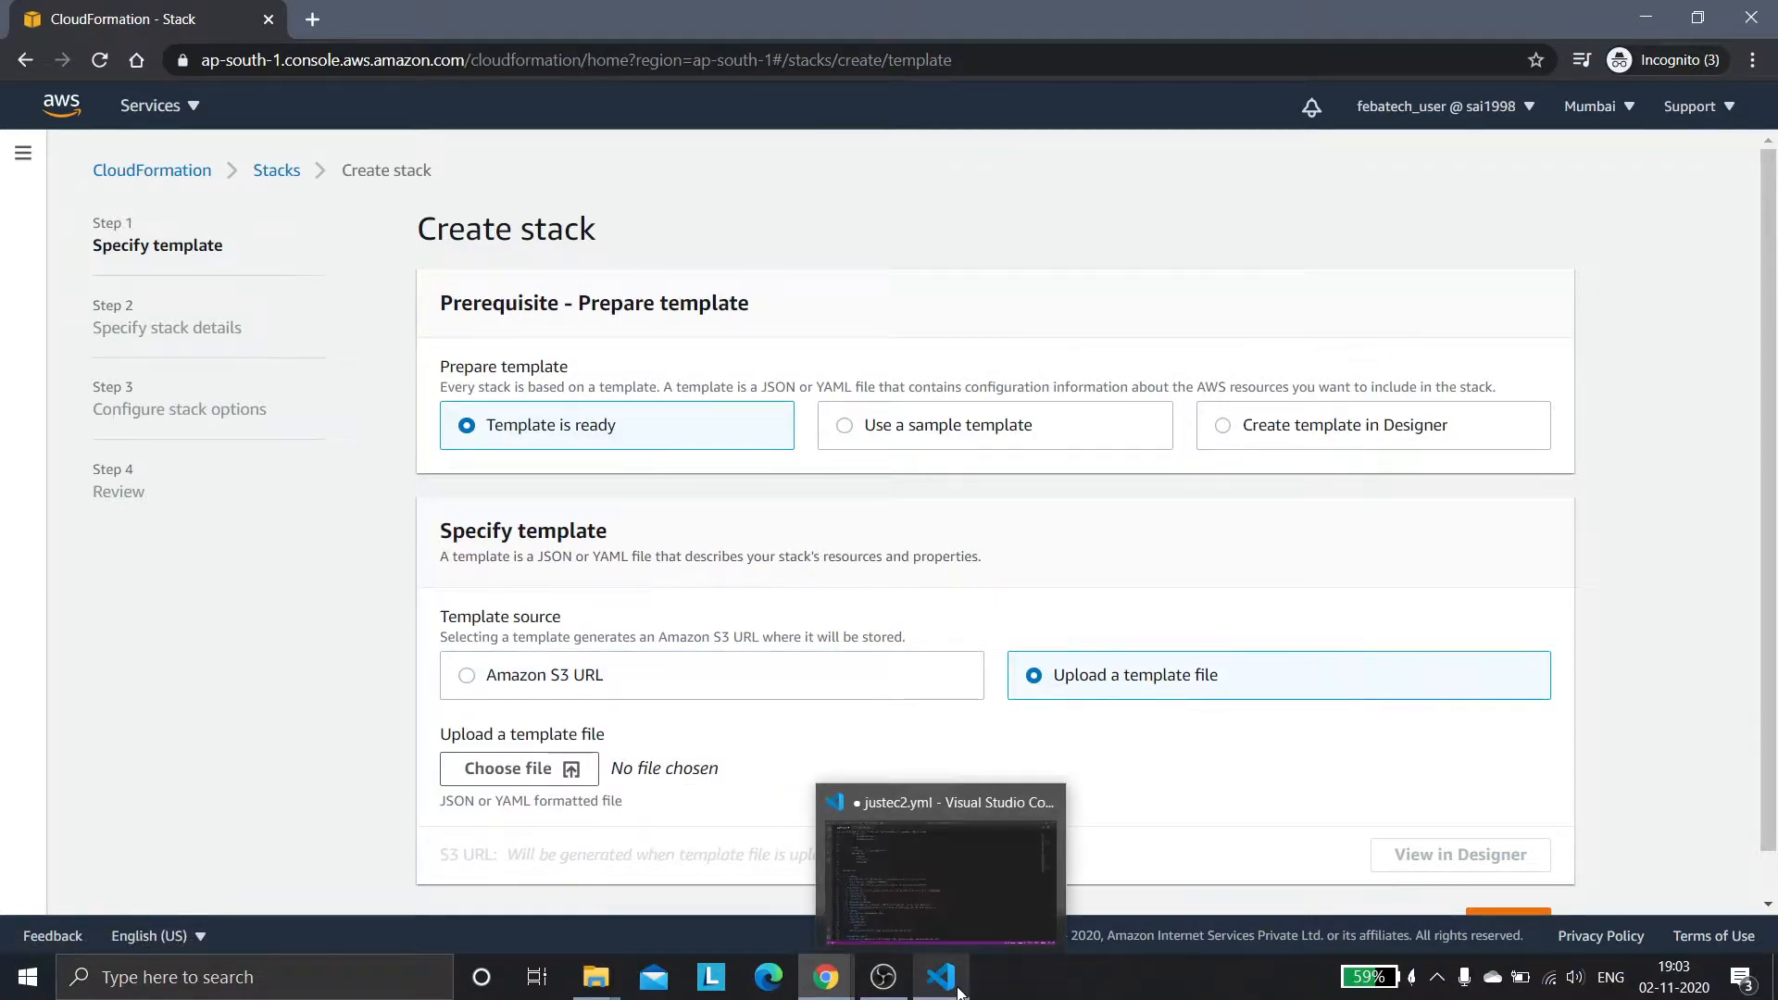
{"action": "left_click", "coordinate": [932, 876]}
{"action": "left_click", "coordinate": [135, 364]}
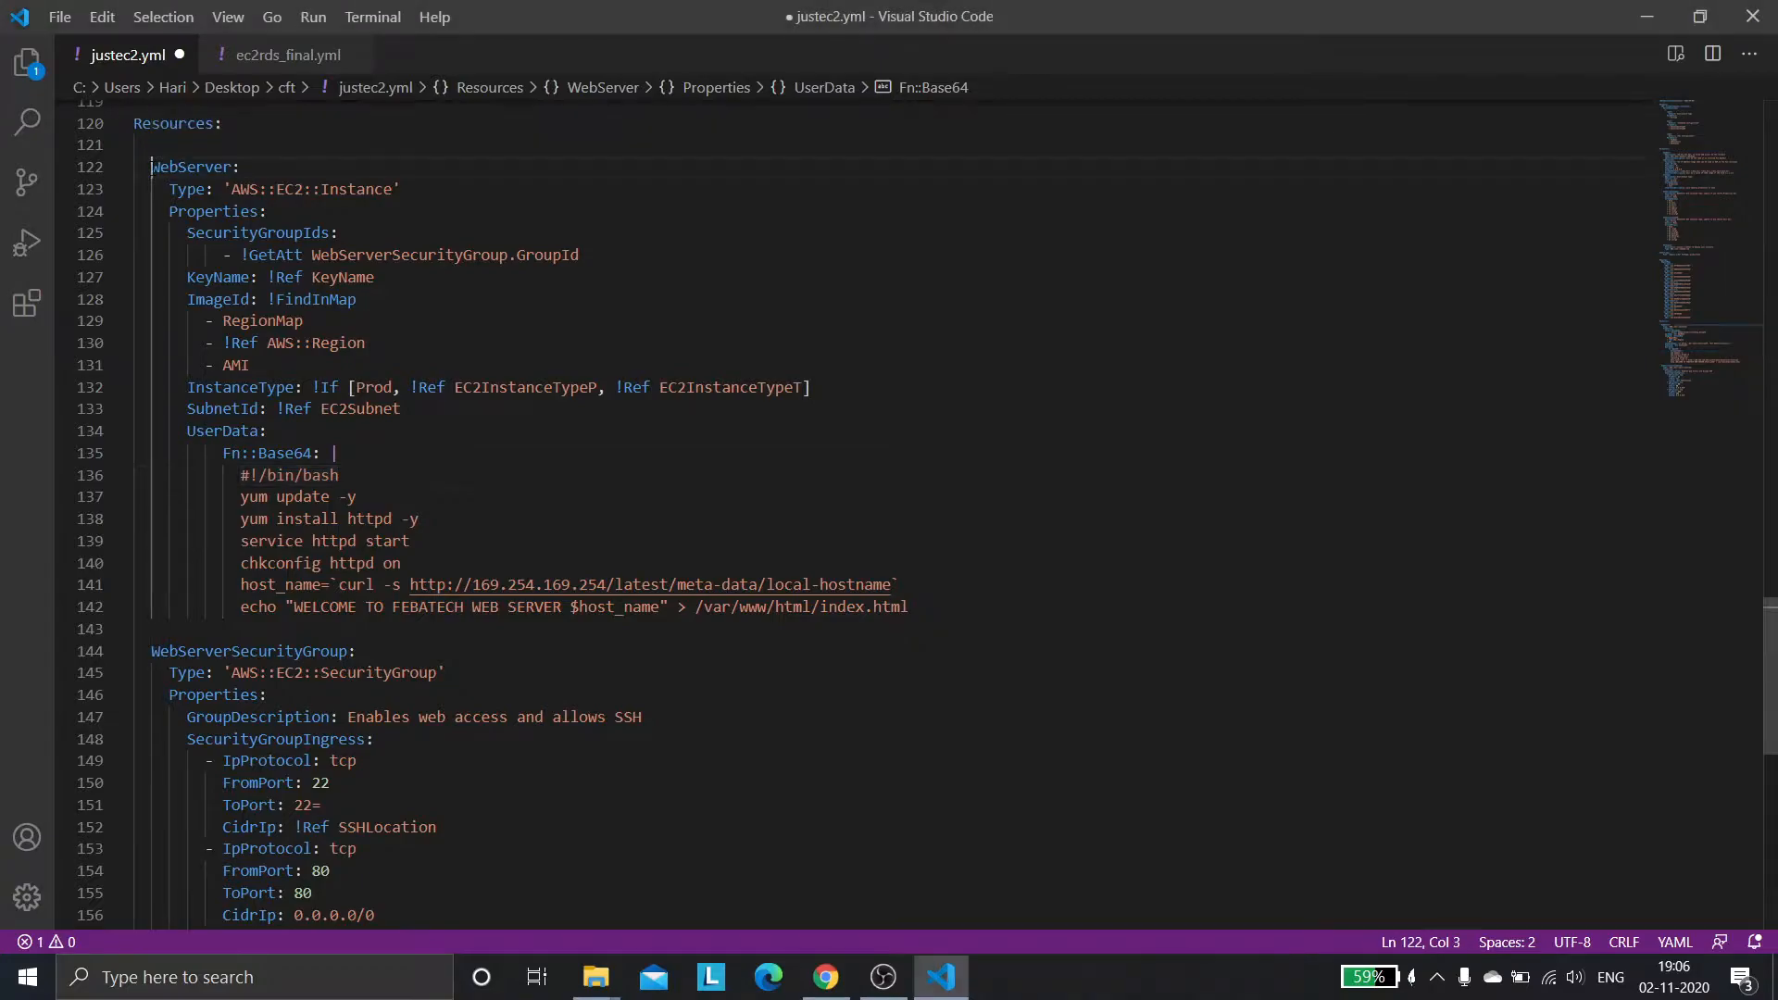
{"action": "double_click", "coordinate": [190, 167]}
{"action": "left_click", "coordinate": [278, 211]}
{"action": "left_click_drag", "start_coordinate": [231, 189], "coordinate": [402, 189]}
{"action": "left_click", "coordinate": [413, 205]}
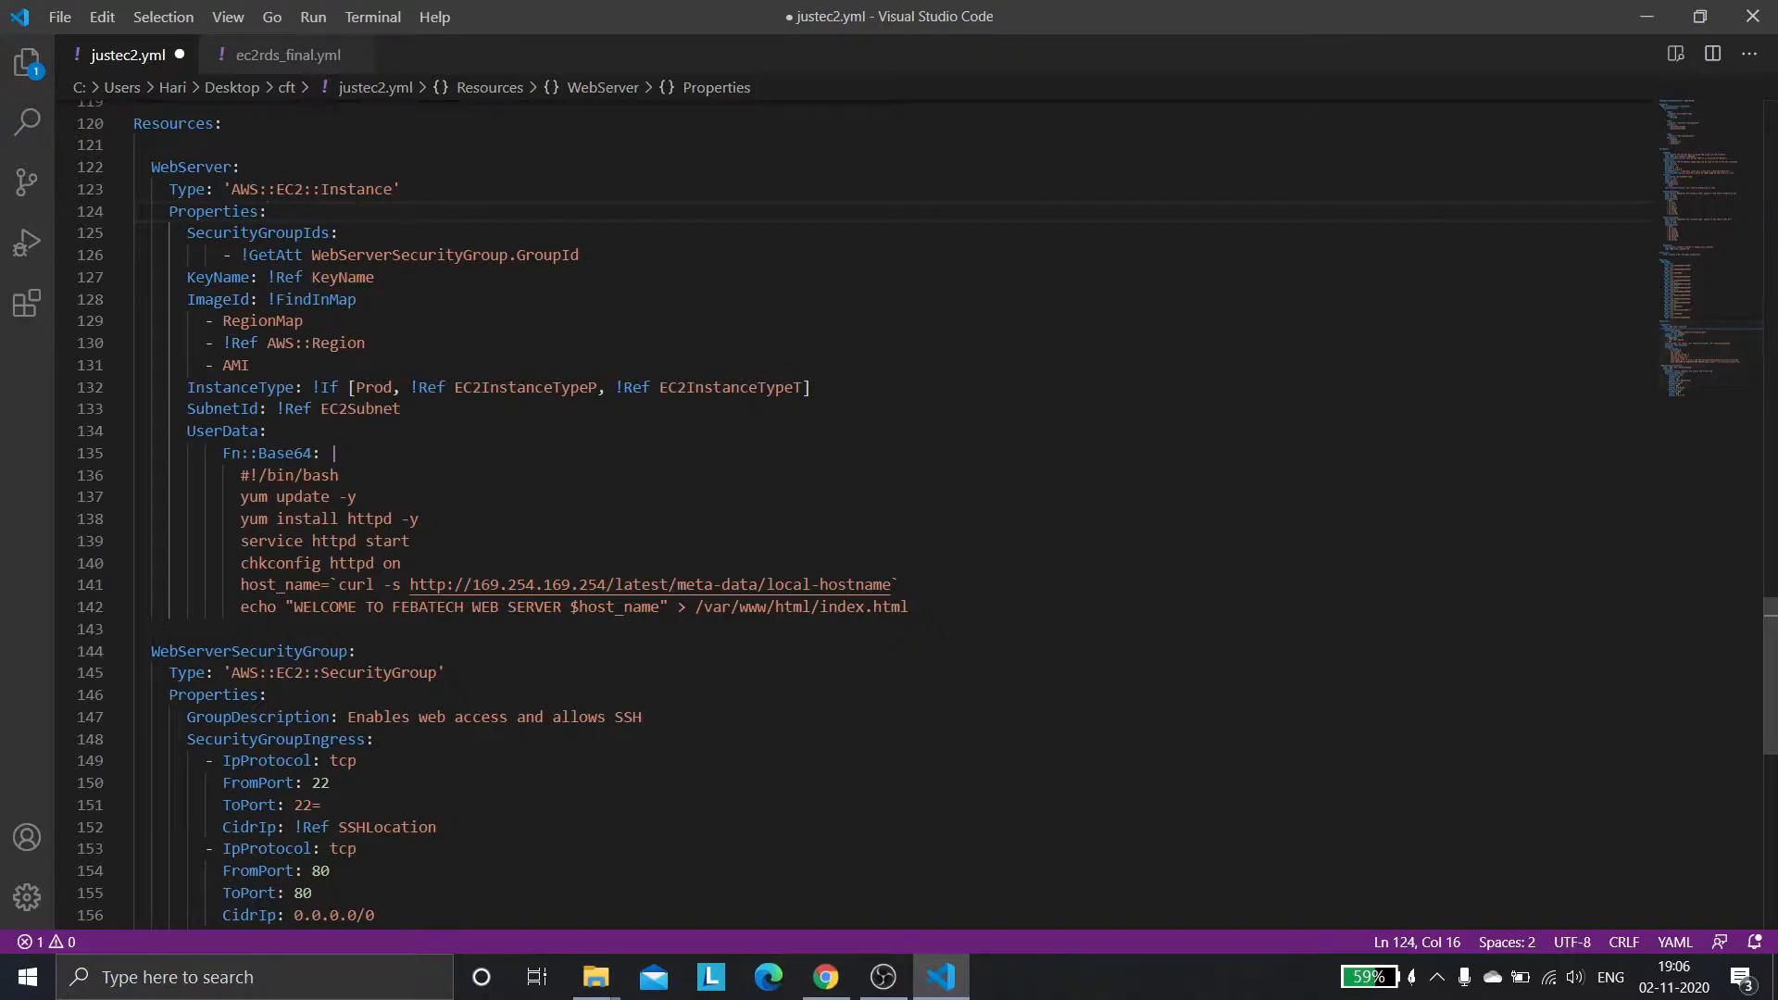
Examine the WebServerSecurityGroup resource, its type and its ingress rules in justec2.yml.
{"action": "left_click_drag", "start_coordinate": [151, 651], "coordinate": [348, 651]}
{"action": "left_click", "coordinate": [268, 694]}
{"action": "left_click_drag", "start_coordinate": [231, 672], "coordinate": [422, 672]}
{"action": "left_click", "coordinate": [445, 672]}
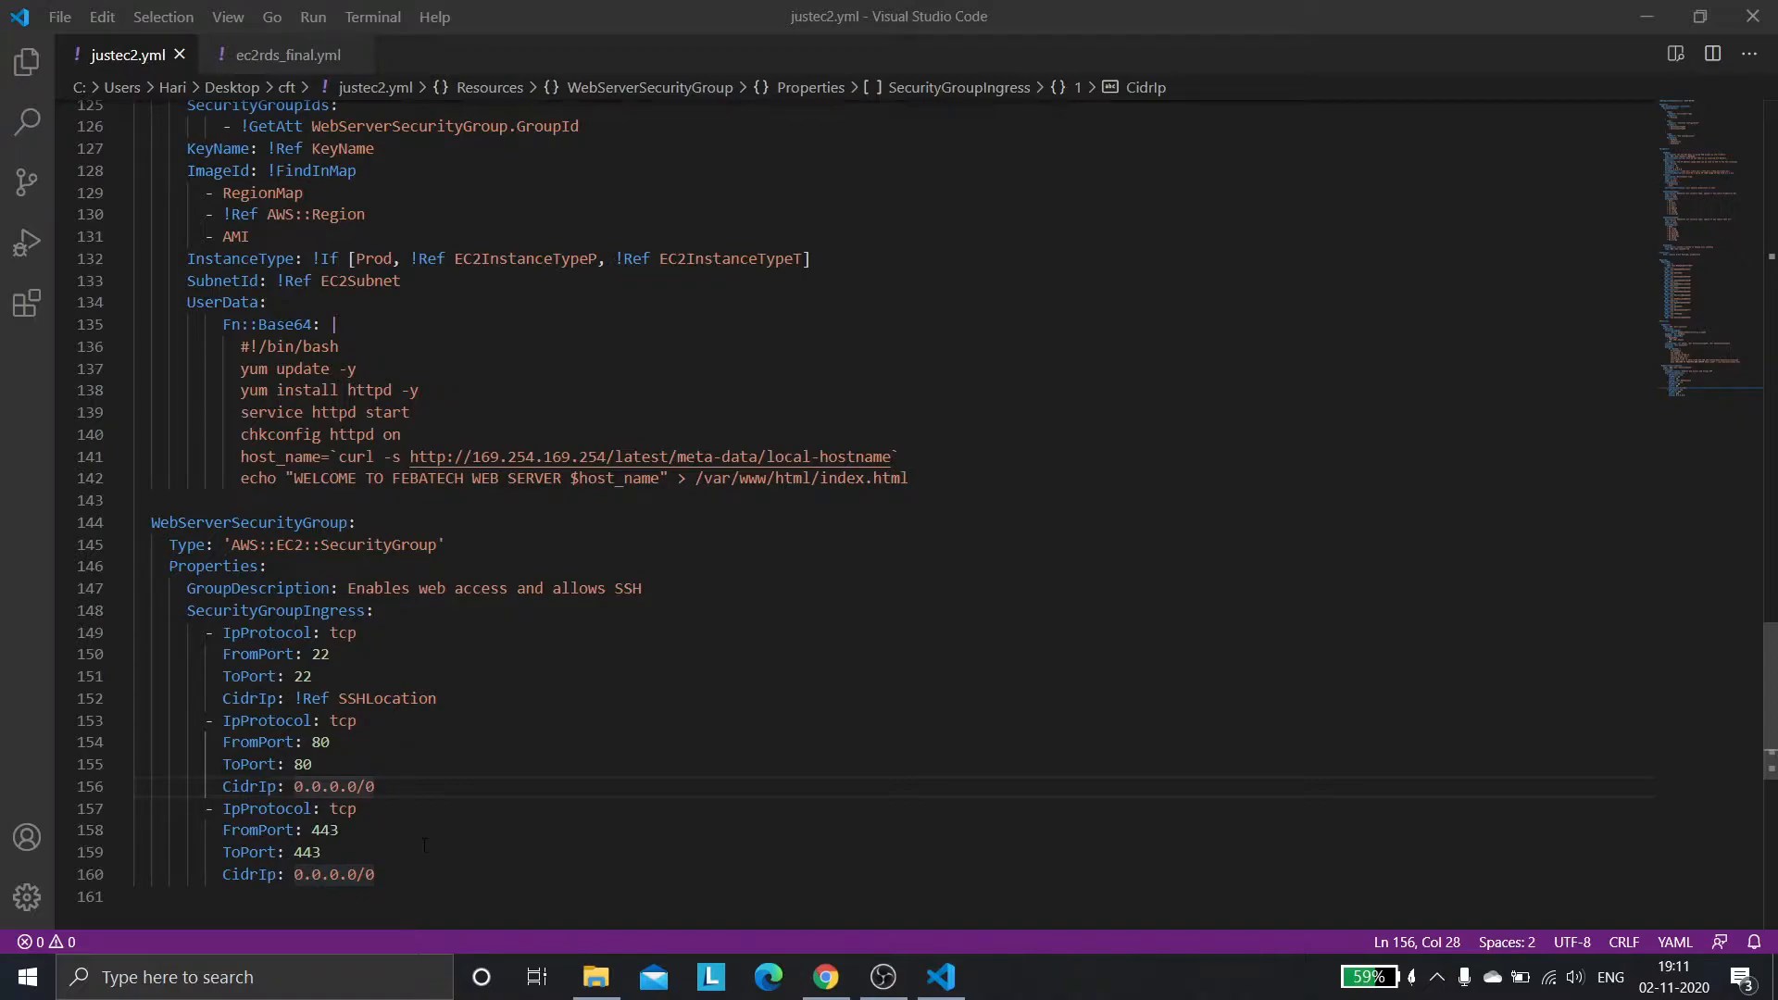
{"action": "left_click_drag", "start_coordinate": [324, 853], "coordinate": [217, 634]}
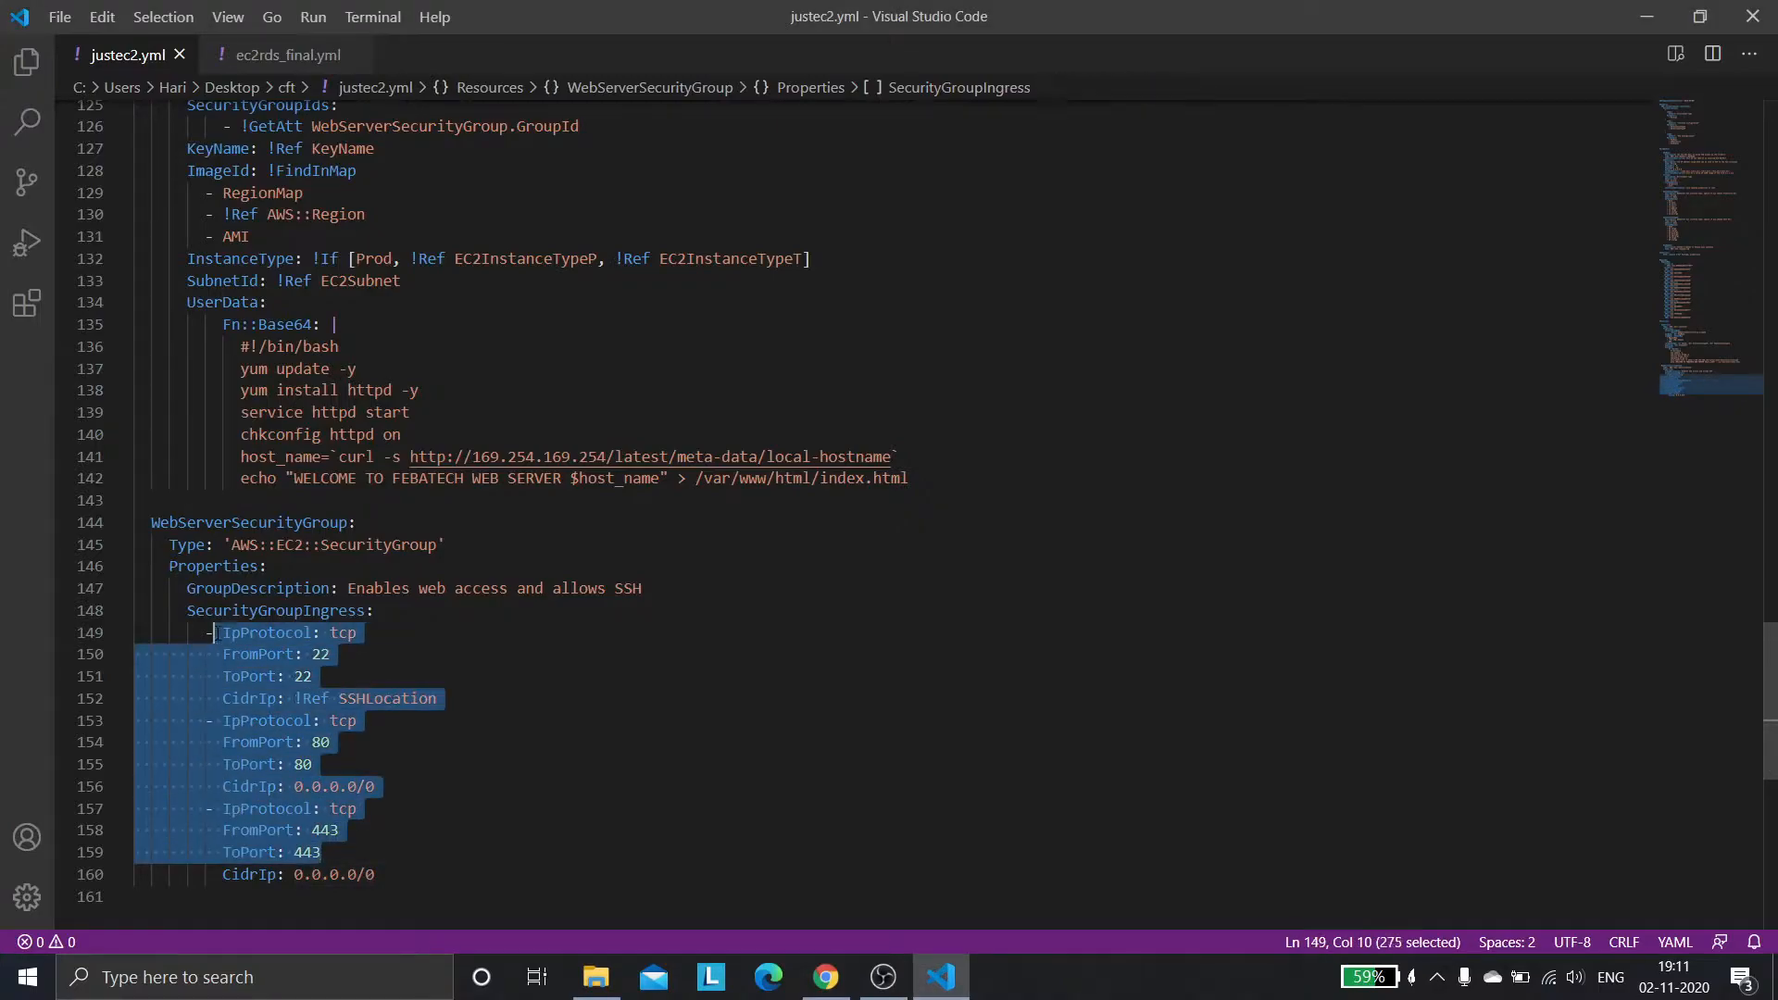
{"action": "left_click", "coordinate": [574, 875]}
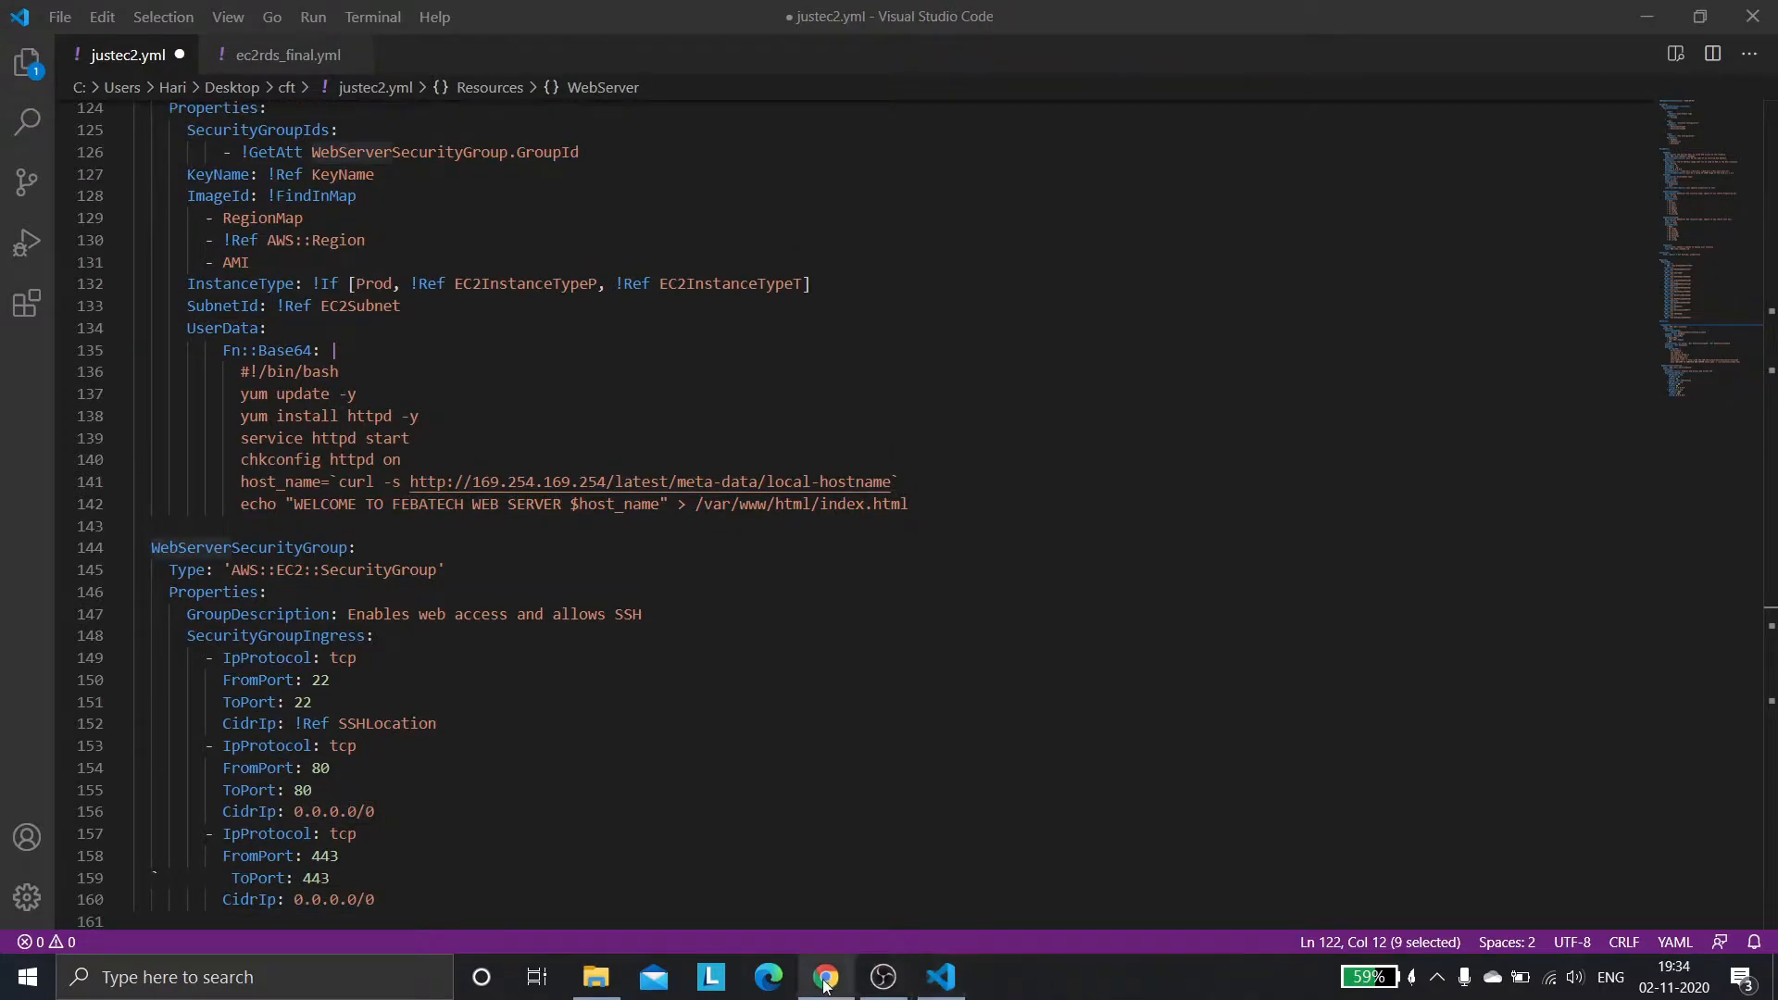
Switch back to the CloudFormation console in Chrome and upload justec2.yml from the cft folder as the stack template.
{"action": "mouse_move", "coordinate": [819, 974]}
{"action": "left_click", "coordinate": [805, 924]}
{"action": "left_click", "coordinate": [1184, 481]}
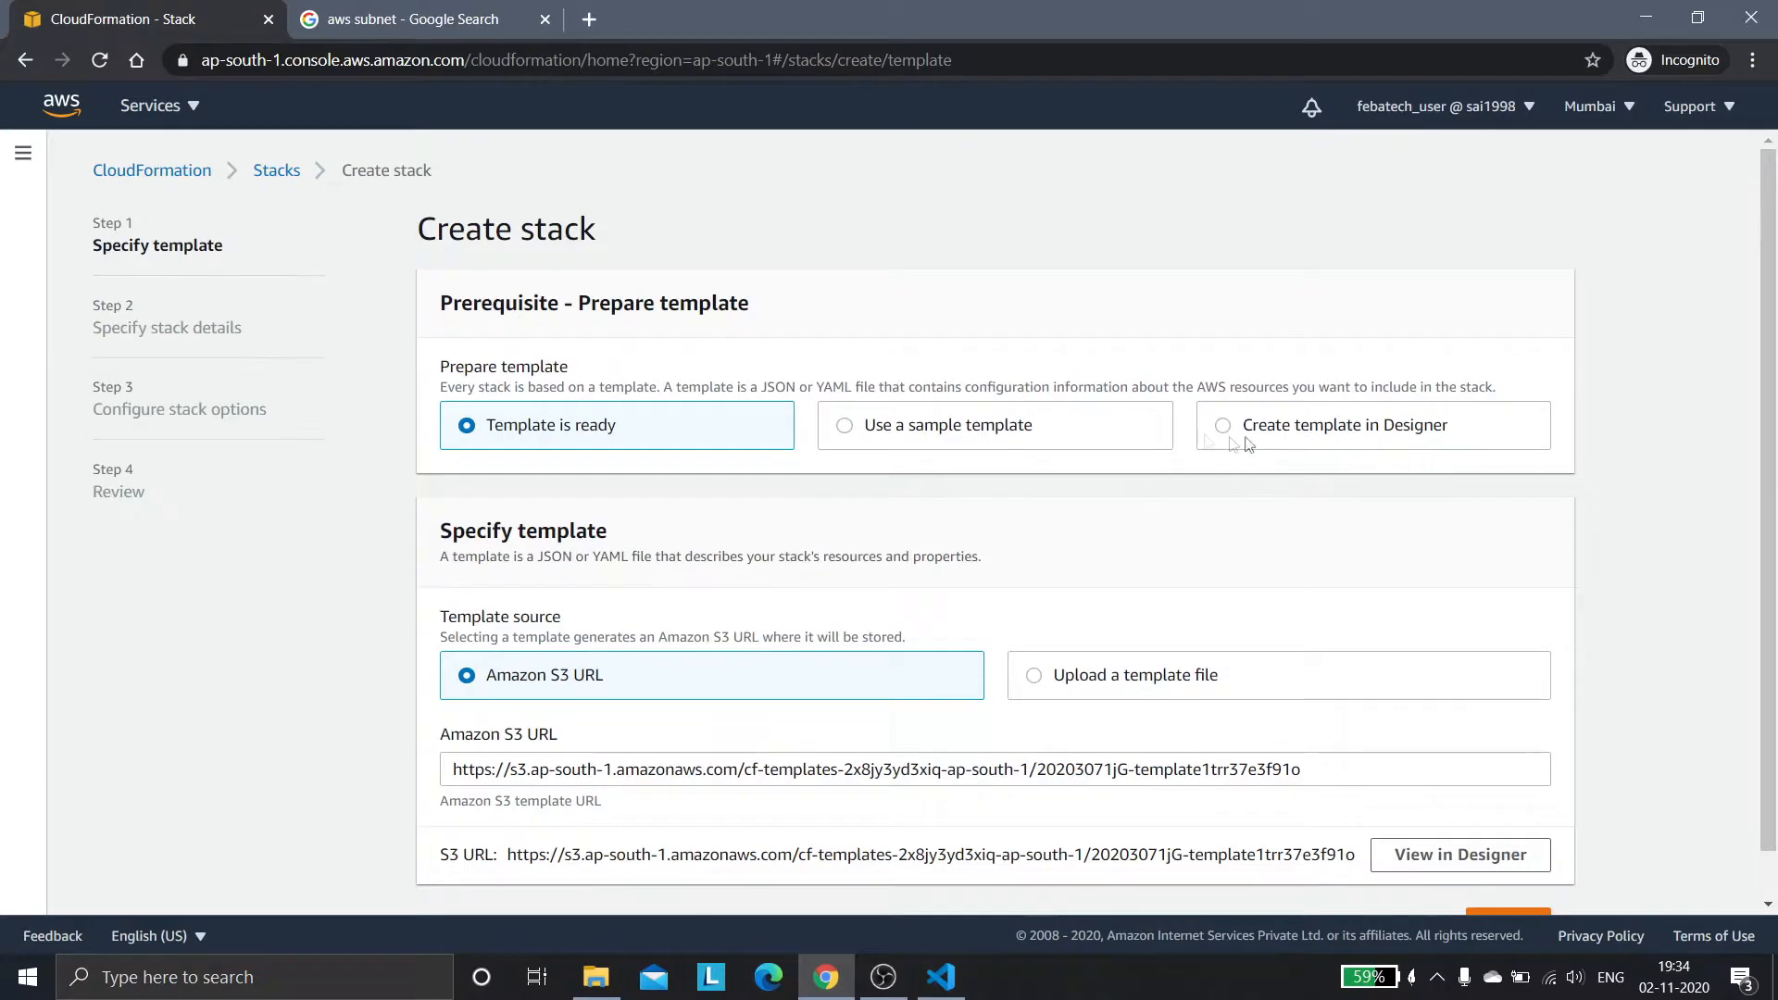
{"action": "left_click", "coordinate": [1136, 663]}
{"action": "left_click", "coordinate": [505, 768]}
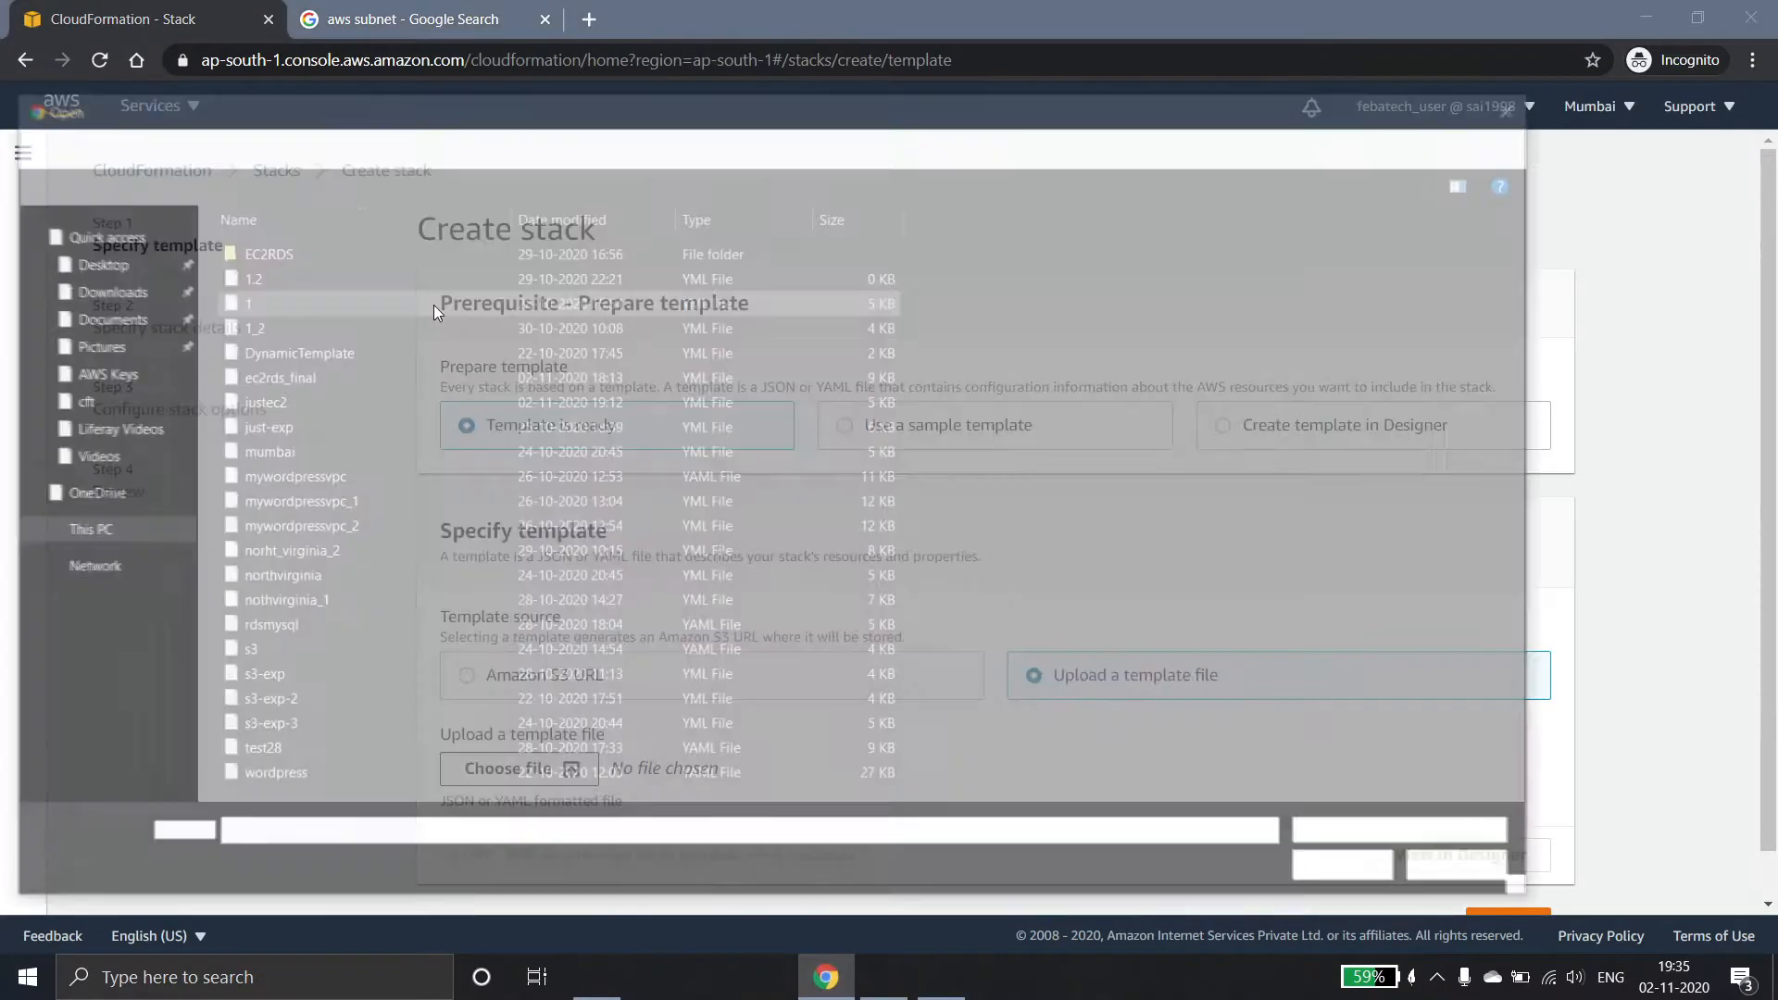
{"action": "left_click", "coordinate": [343, 402]}
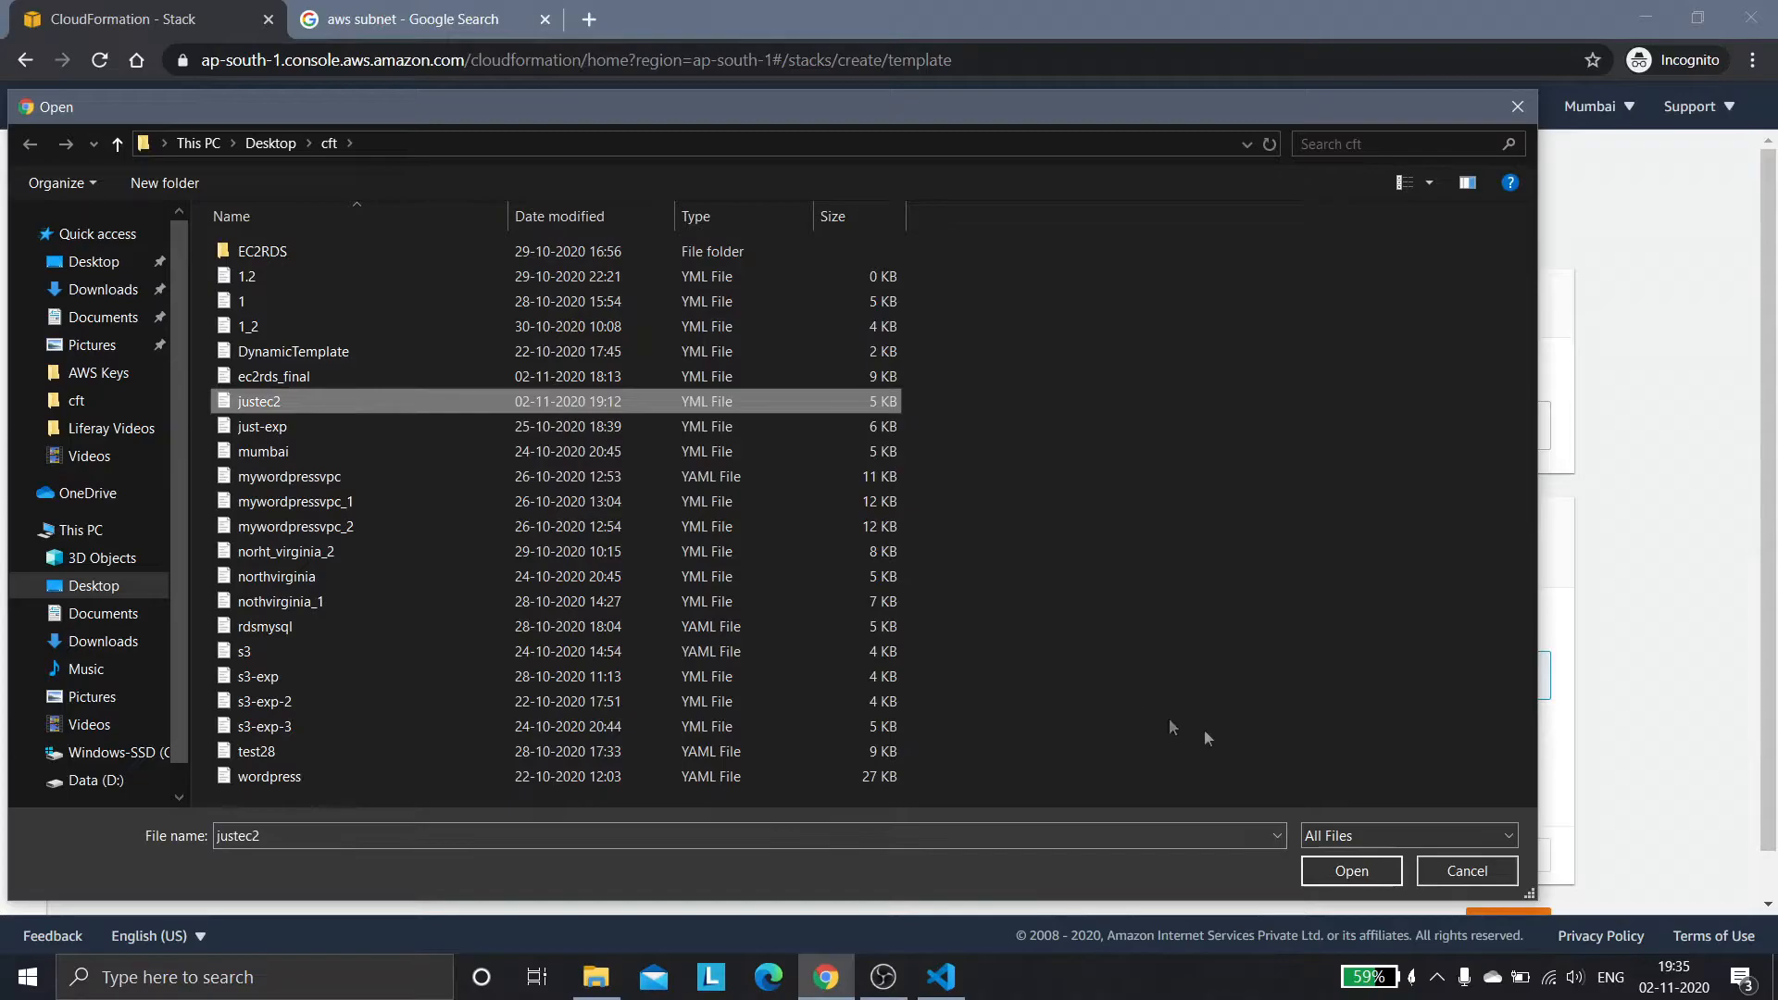
{"action": "left_click", "coordinate": [1333, 871]}
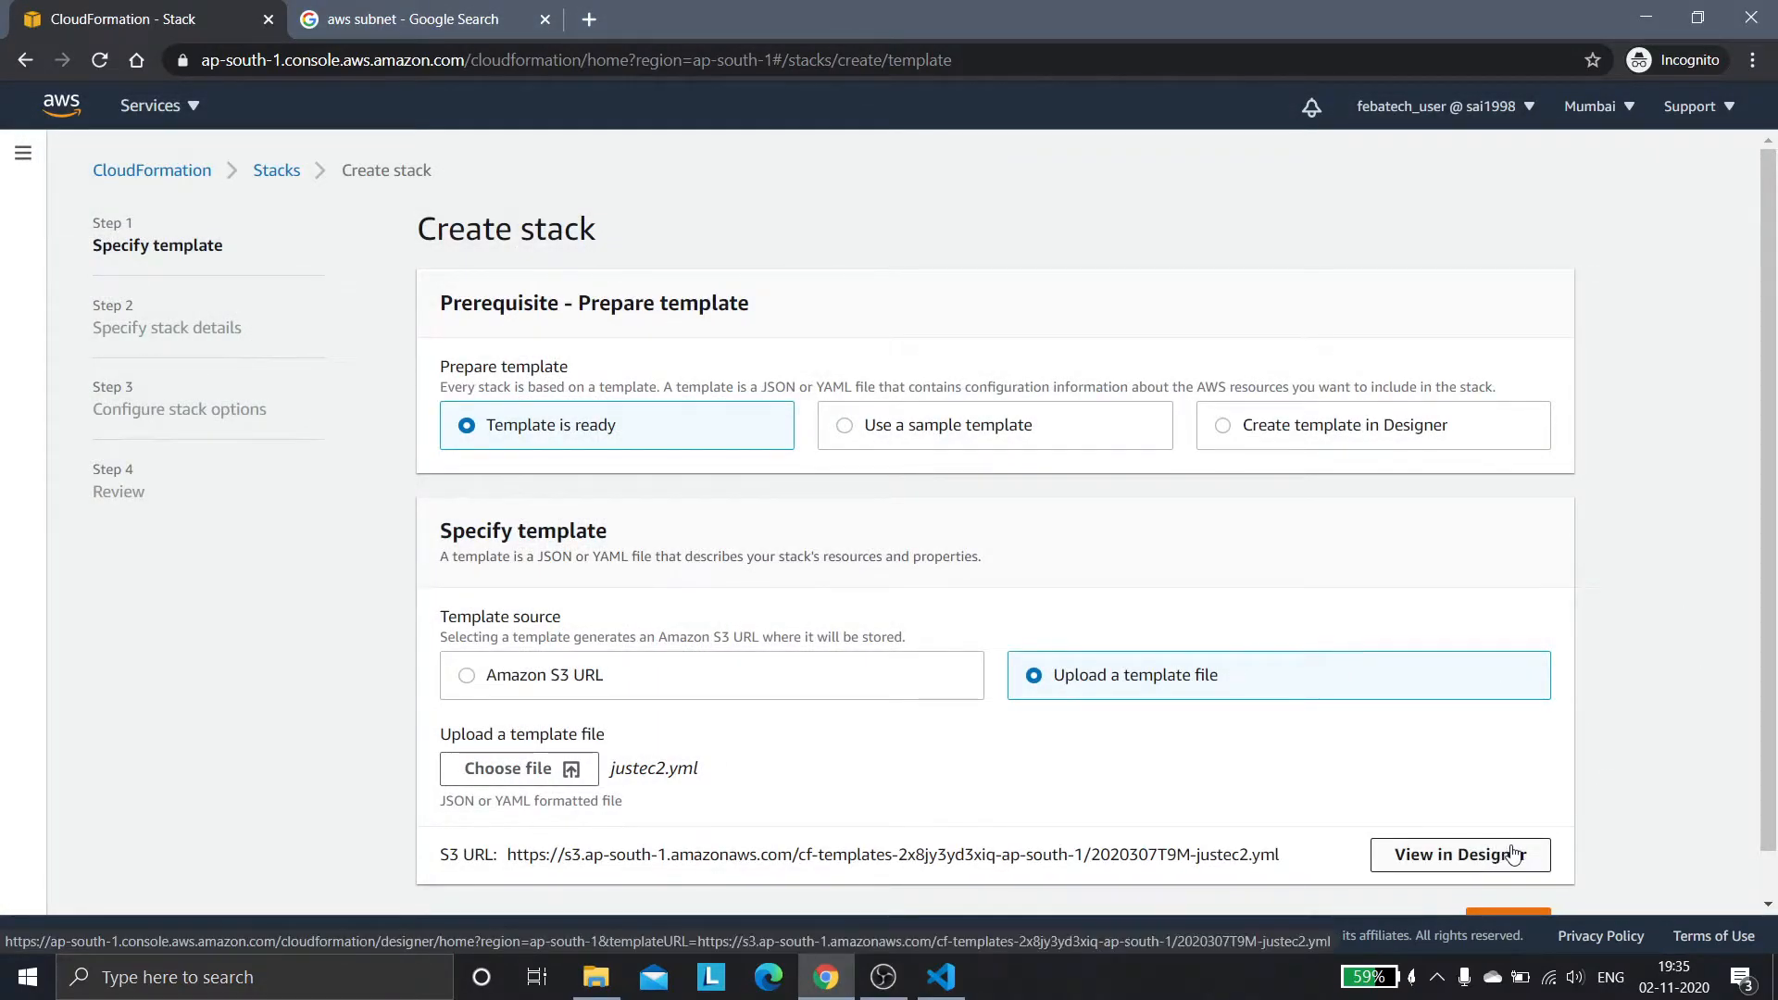
Open the uploaded template in Designer, validate it and create a stack from it.
{"action": "left_click", "coordinate": [1499, 854]}
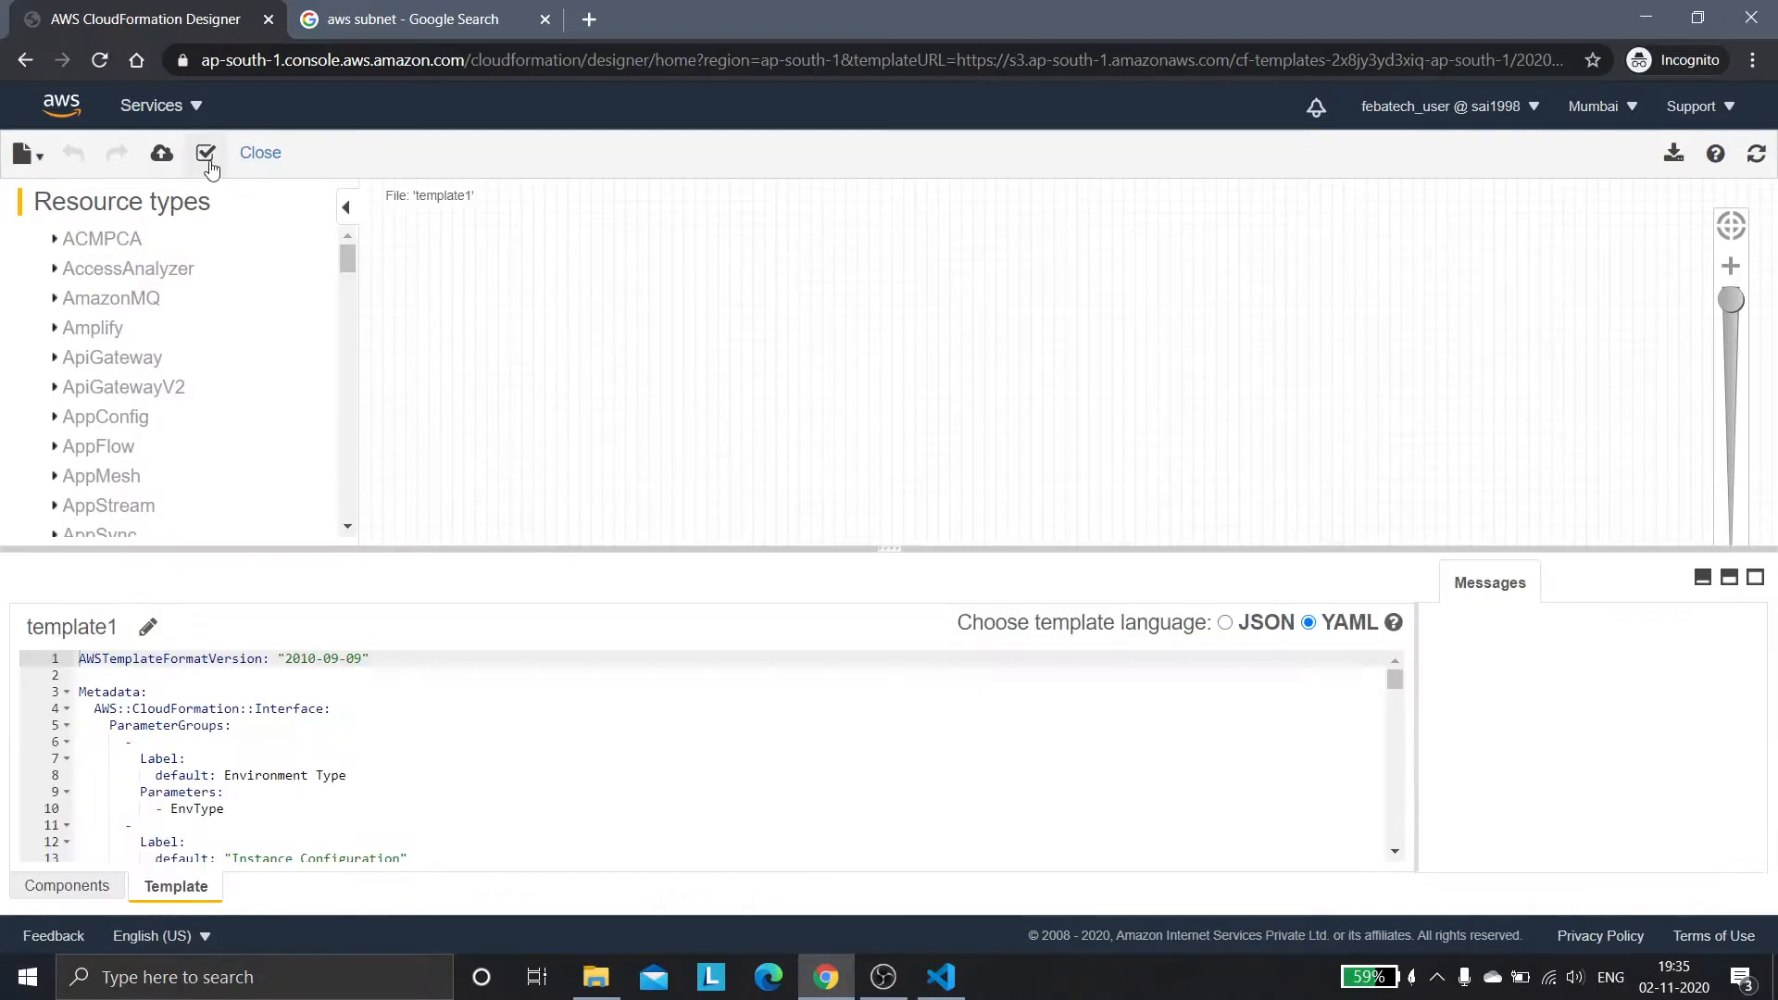
{"action": "left_click", "coordinate": [204, 156]}
{"action": "left_click", "coordinate": [163, 157]}
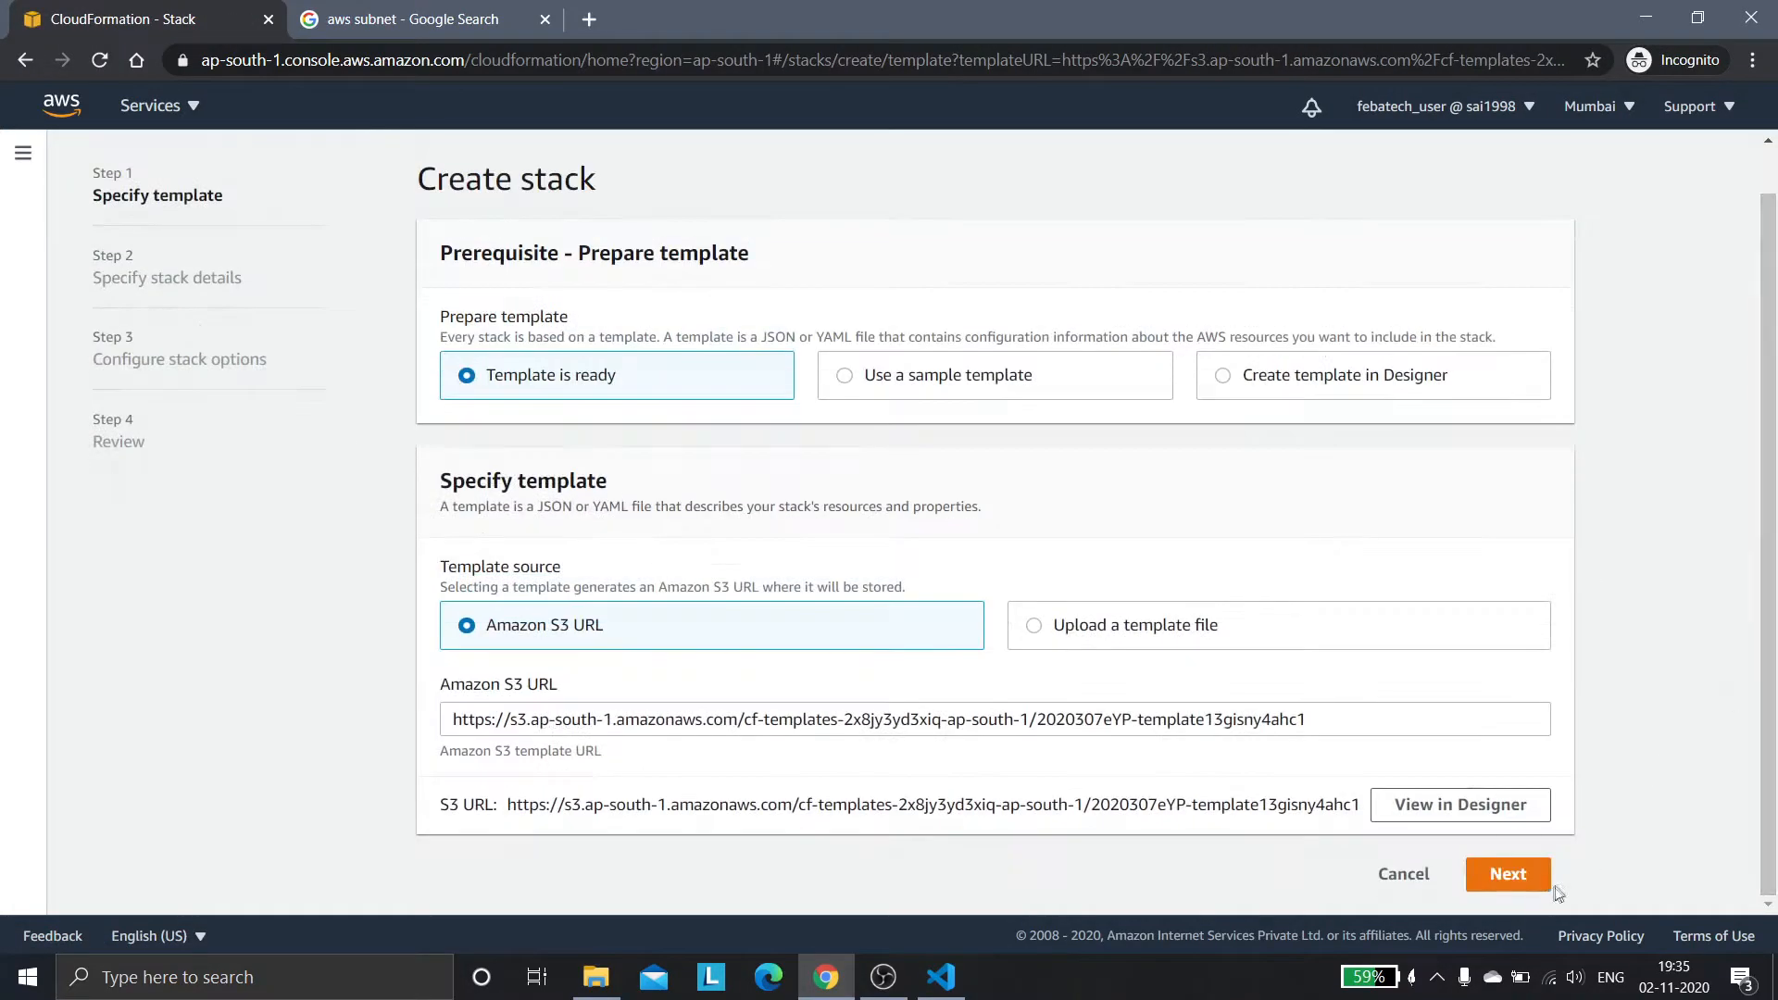
Proceed to the stack details and name the stack ec2-stack.
{"action": "left_click", "coordinate": [1514, 898]}
{"action": "left_click", "coordinate": [895, 410]}
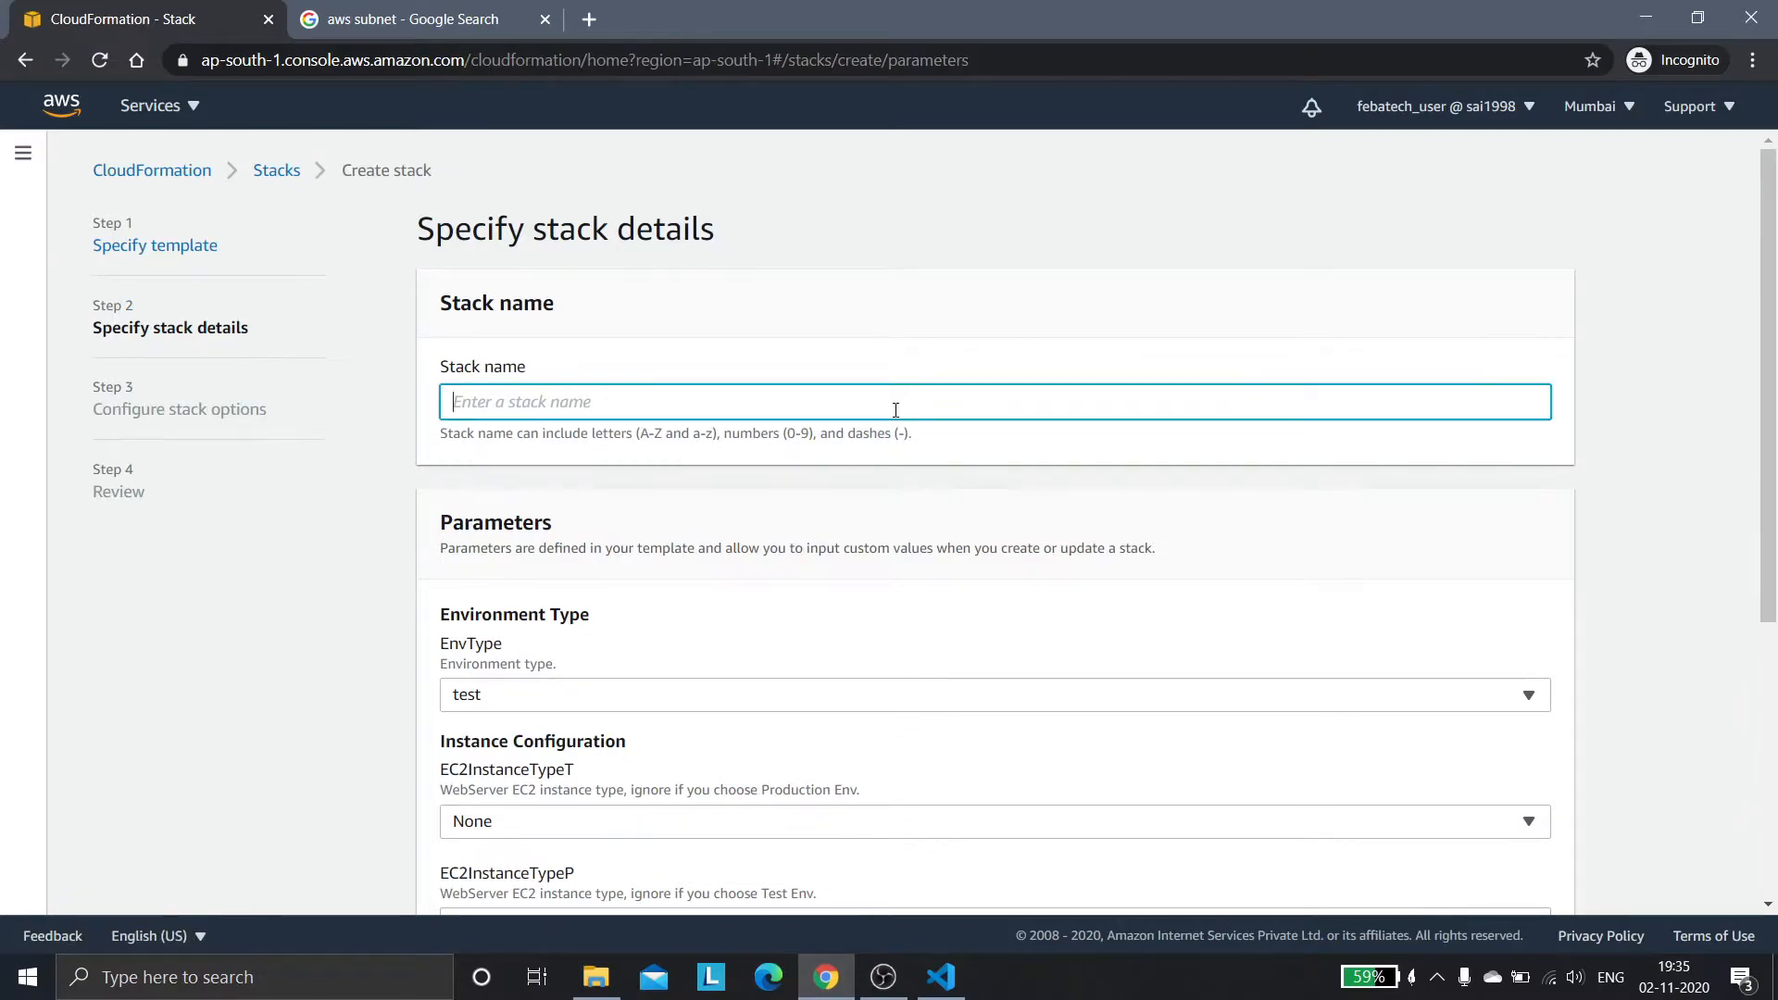
{"action": "type", "text": "ec2-stack"}
Choose test as the EnvType parameter and t2.micro as the EC2InstanceTypeT.
{"action": "scroll", "coordinate": [1773, 461], "scroll_direction": "down", "scroll_amount": 3}
{"action": "scroll", "coordinate": [1773, 461], "scroll_direction": "down", "scroll_amount": 1}
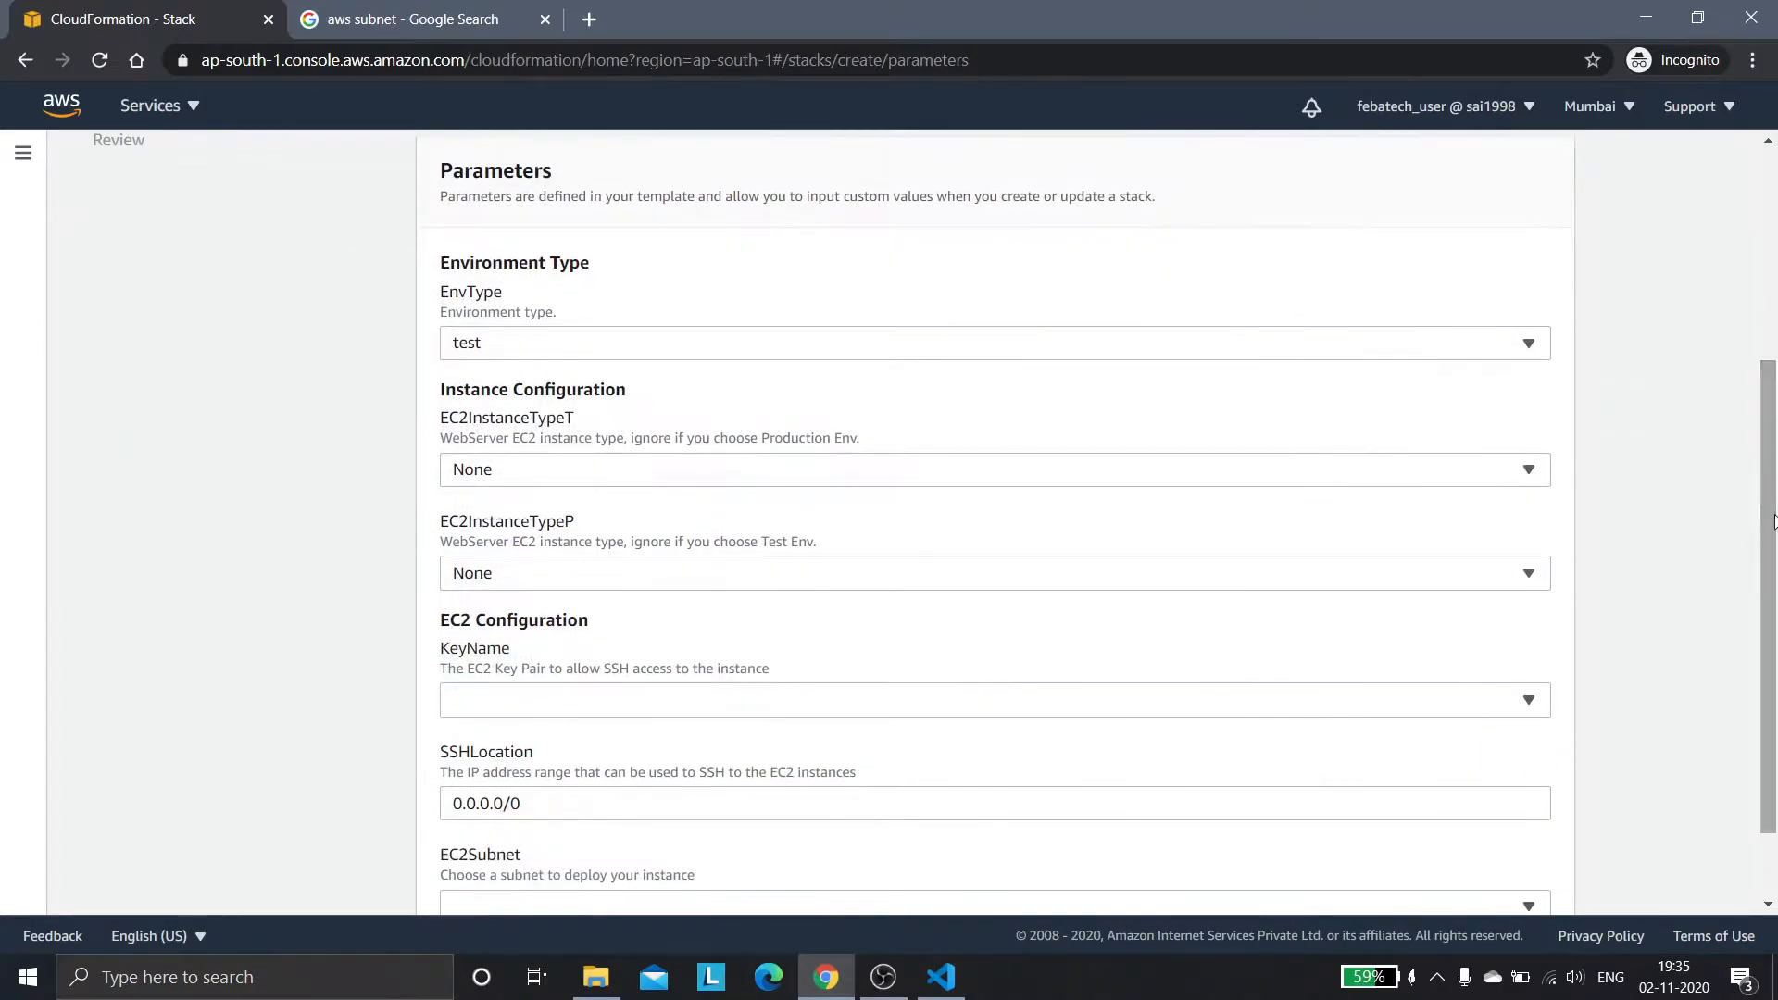
{"action": "left_click", "coordinate": [497, 334]}
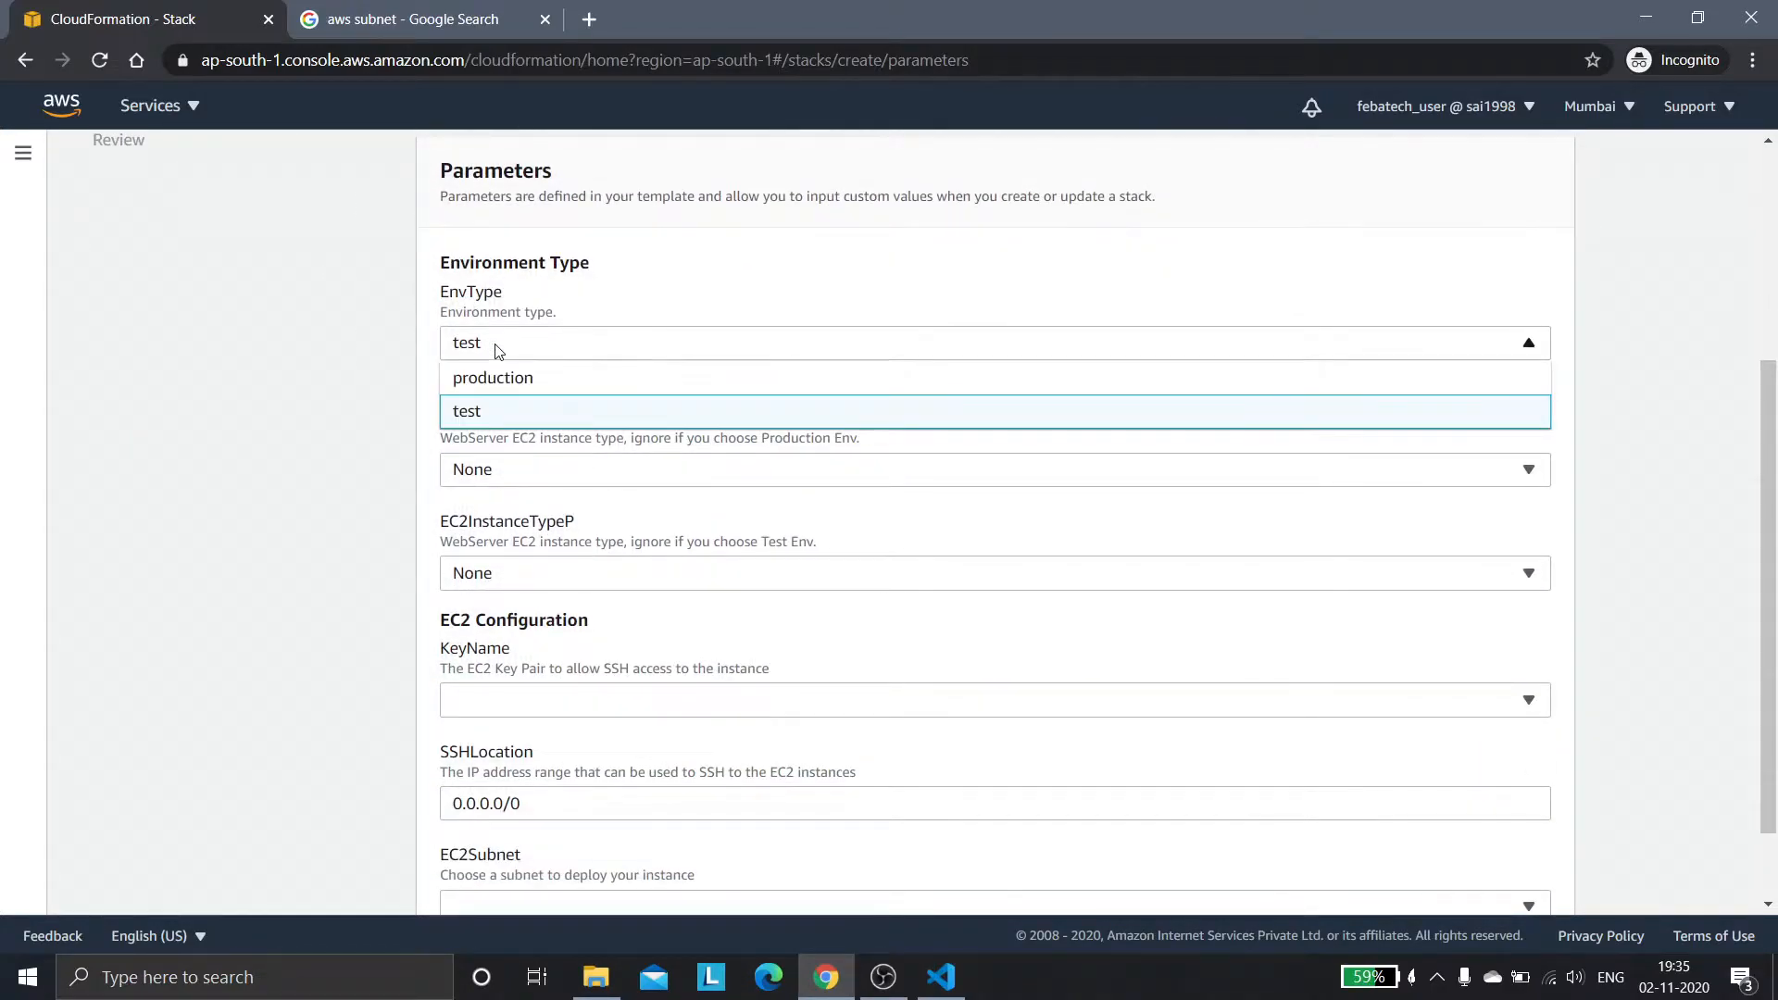
{"action": "left_click", "coordinate": [516, 412]}
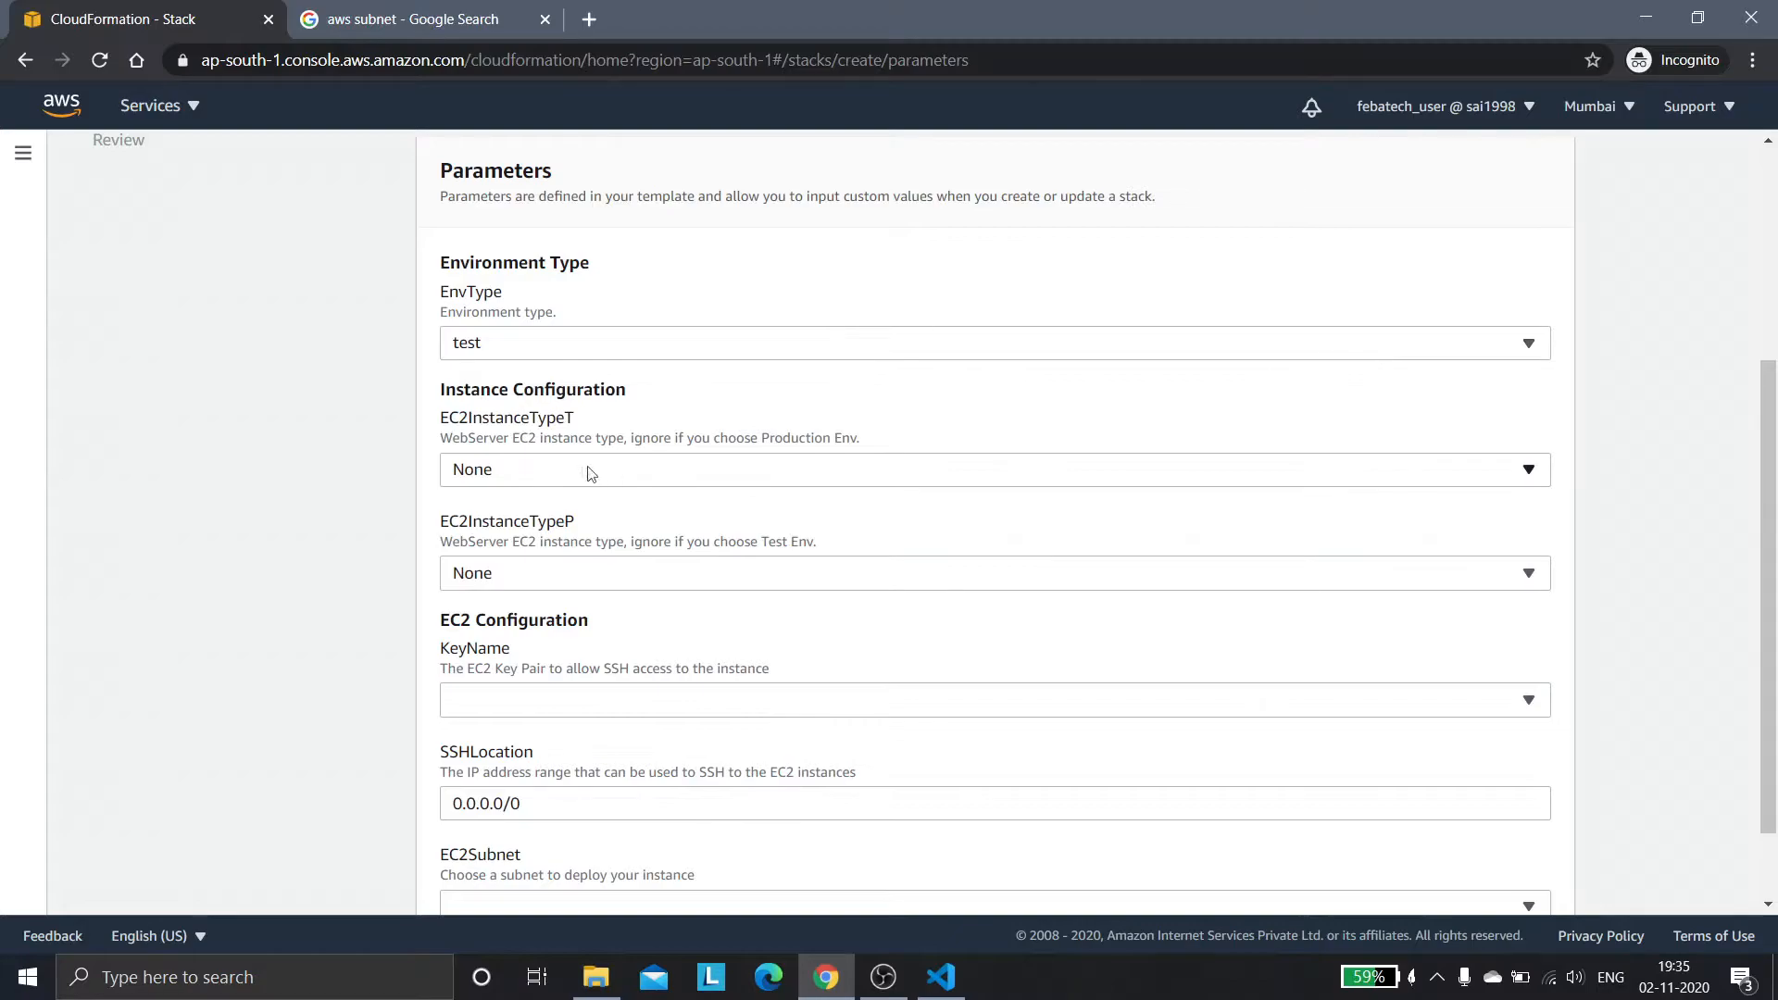
{"action": "left_click", "coordinate": [521, 473]}
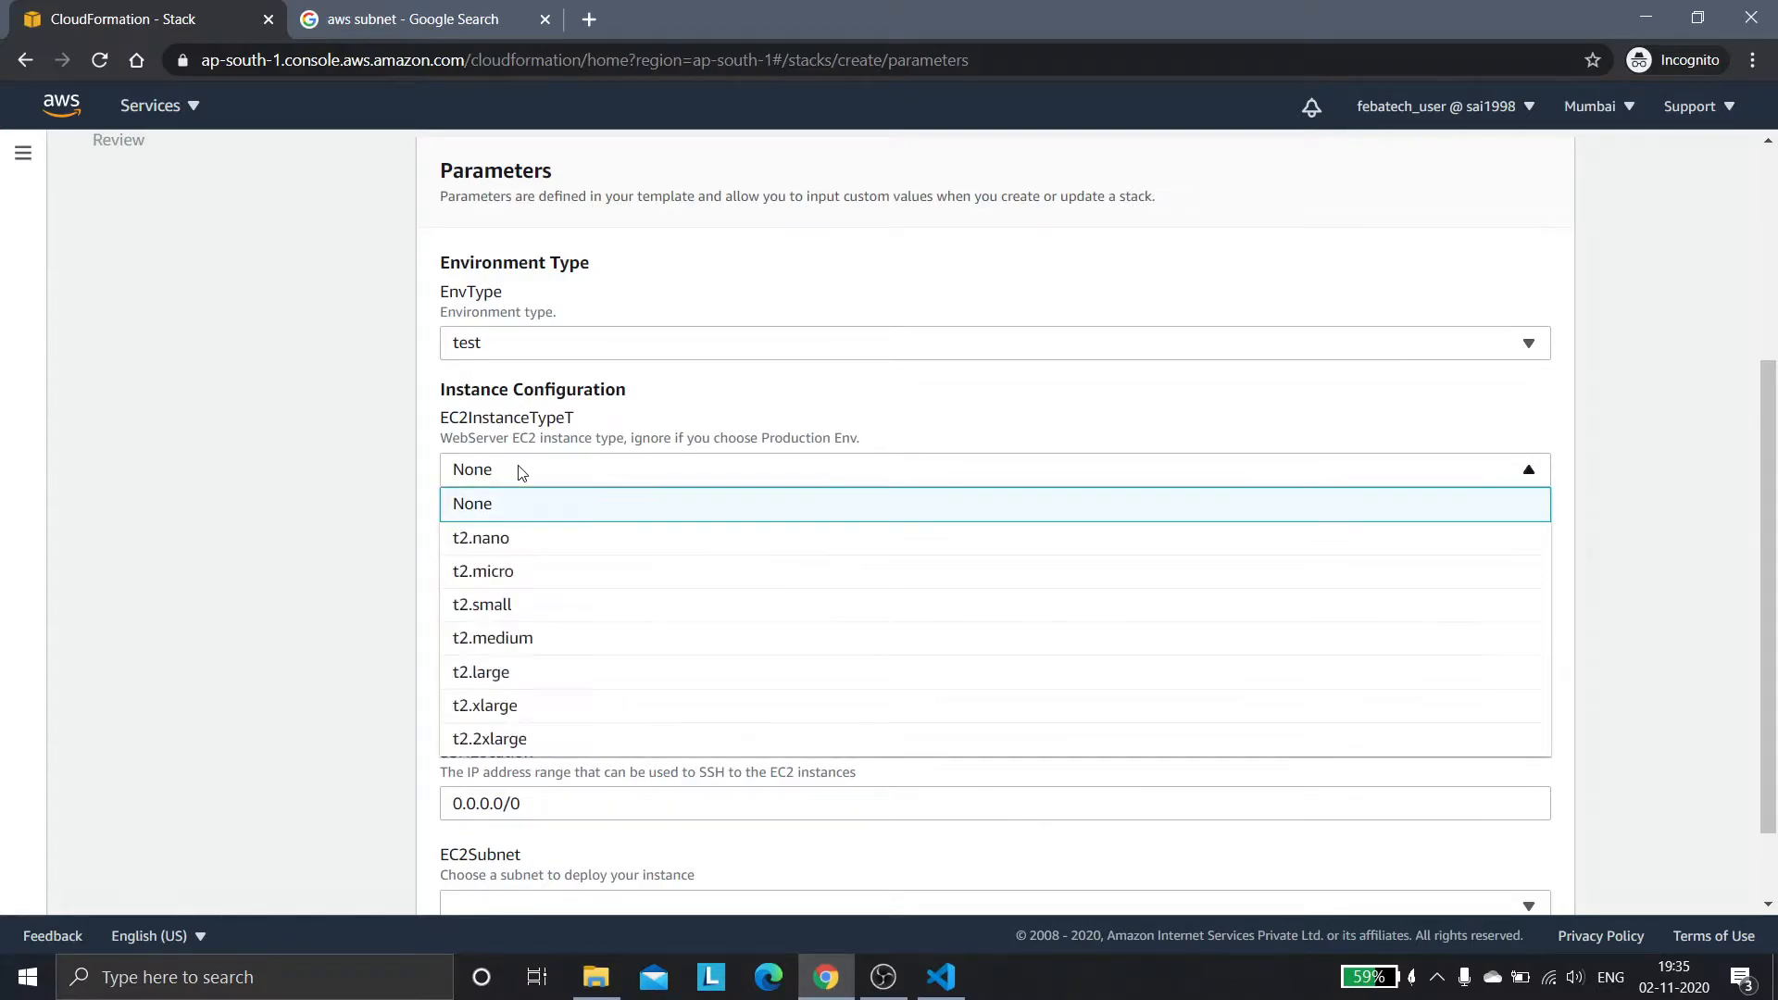
{"action": "left_click", "coordinate": [551, 571]}
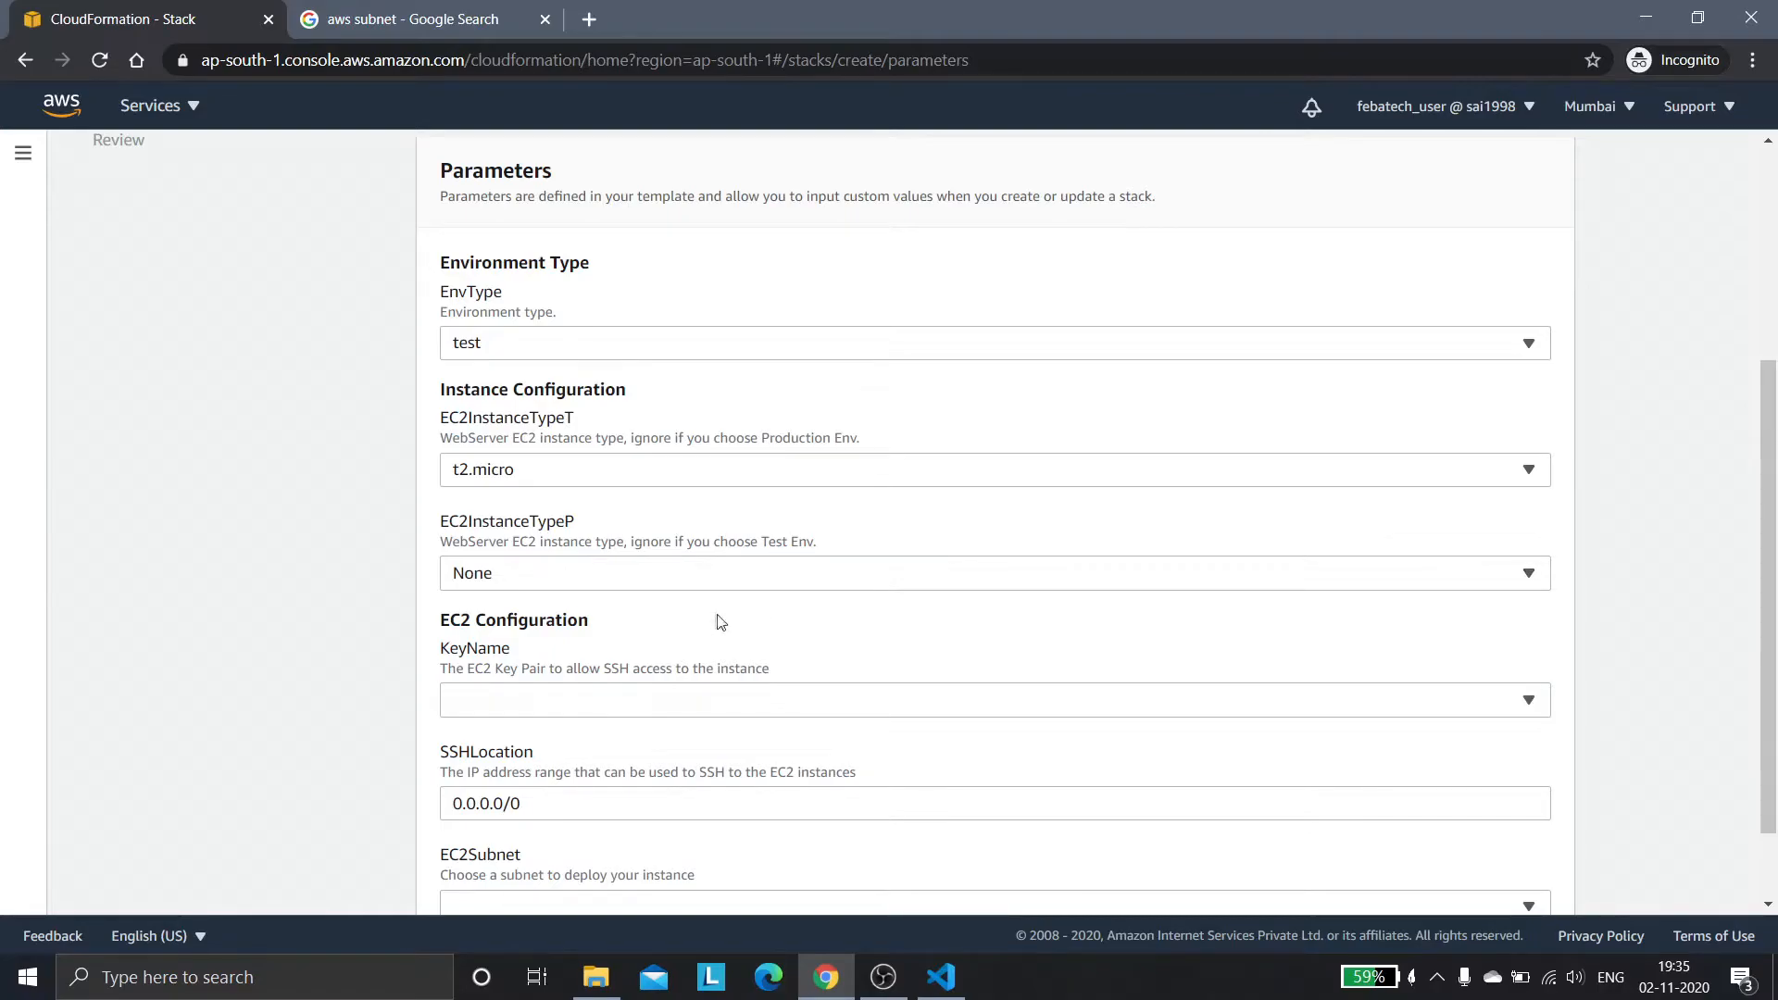
Select the MyMumbaiKP key pair and subnet-0d96ea41 (172.31.0.0/20) for the EC2 configuration, and proceed to the stack options.
{"action": "scroll", "coordinate": [1065, 555], "scroll_direction": "down", "scroll_amount": 2}
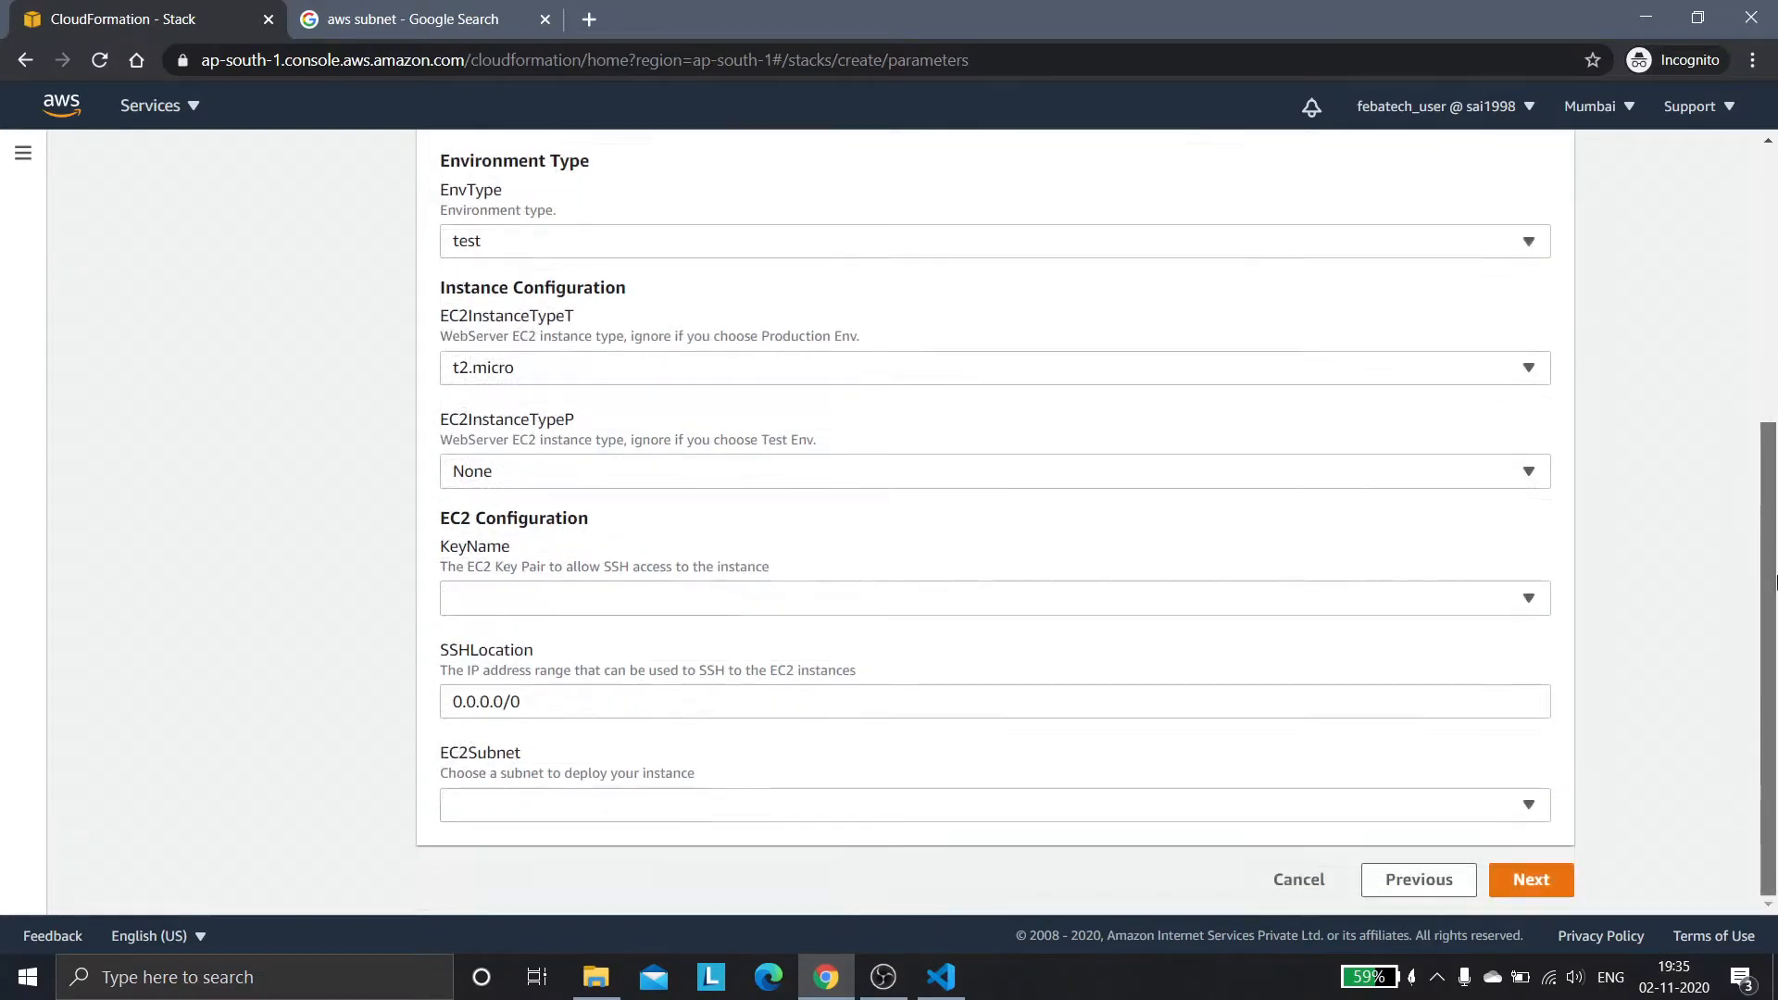
{"action": "left_click", "coordinate": [565, 607]}
{"action": "left_click", "coordinate": [555, 737]}
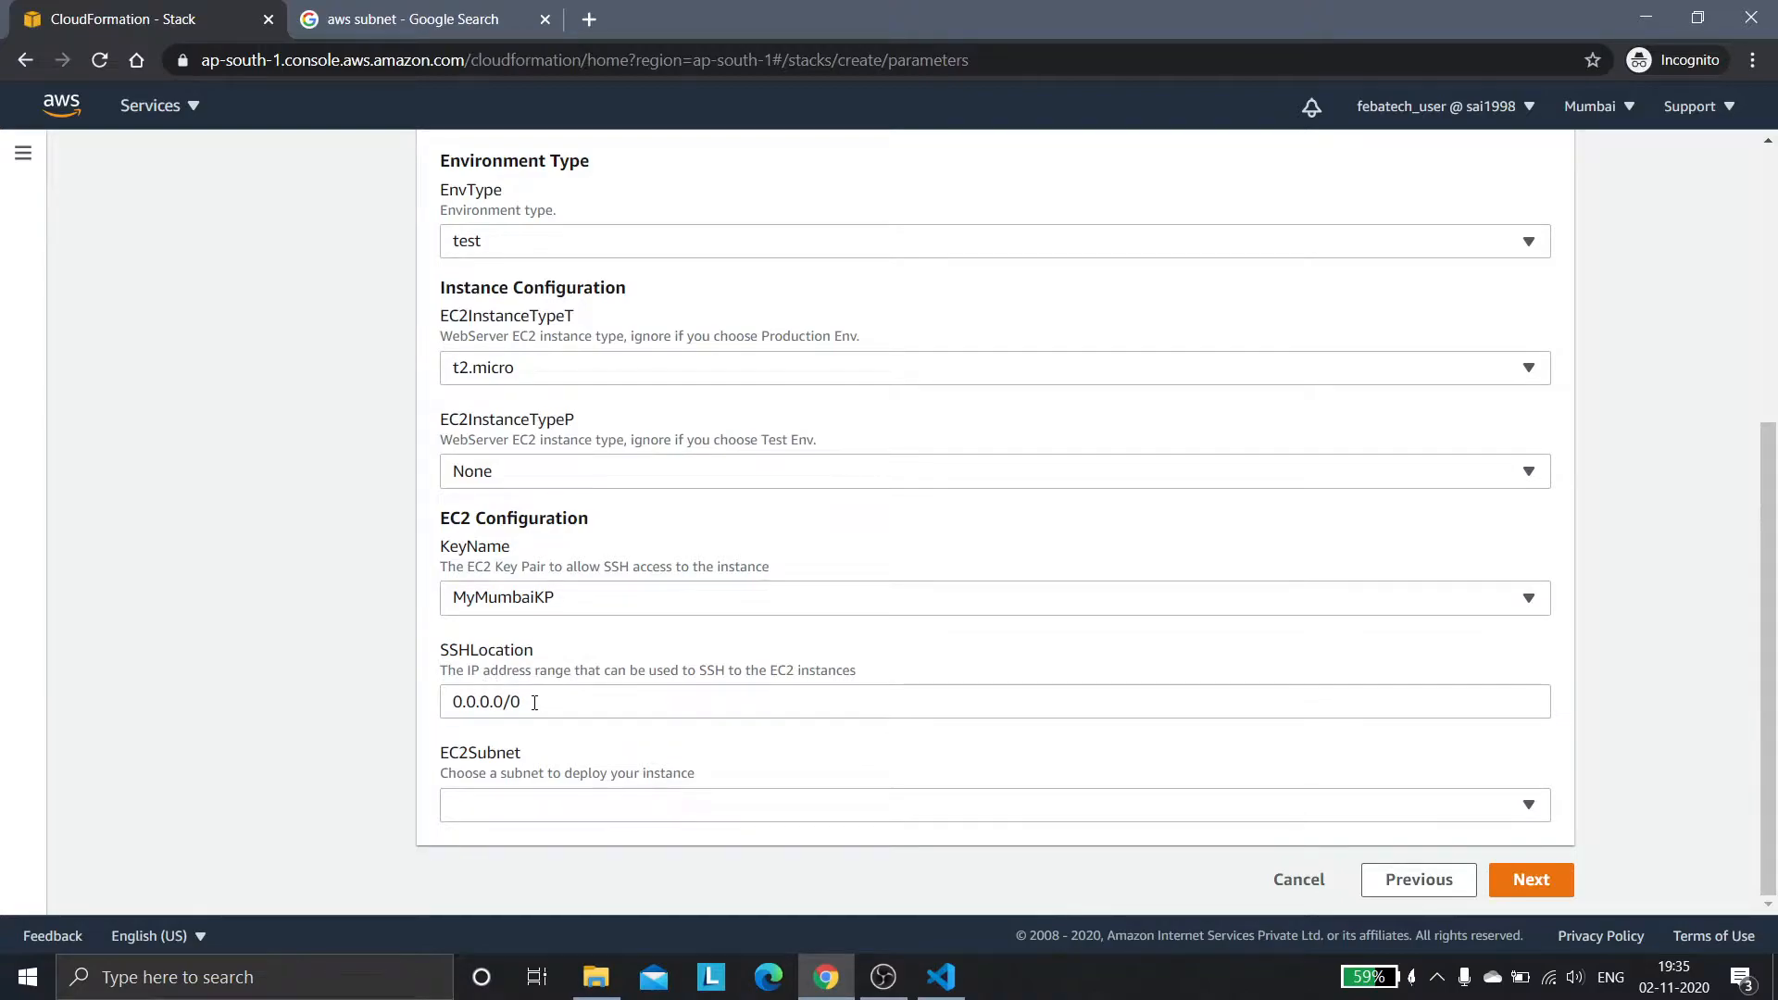
{"action": "left_click_drag", "start_coordinate": [535, 702], "coordinate": [444, 706]}
{"action": "left_click", "coordinate": [513, 805]}
{"action": "left_click", "coordinate": [452, 793]}
{"action": "left_click", "coordinate": [524, 815]}
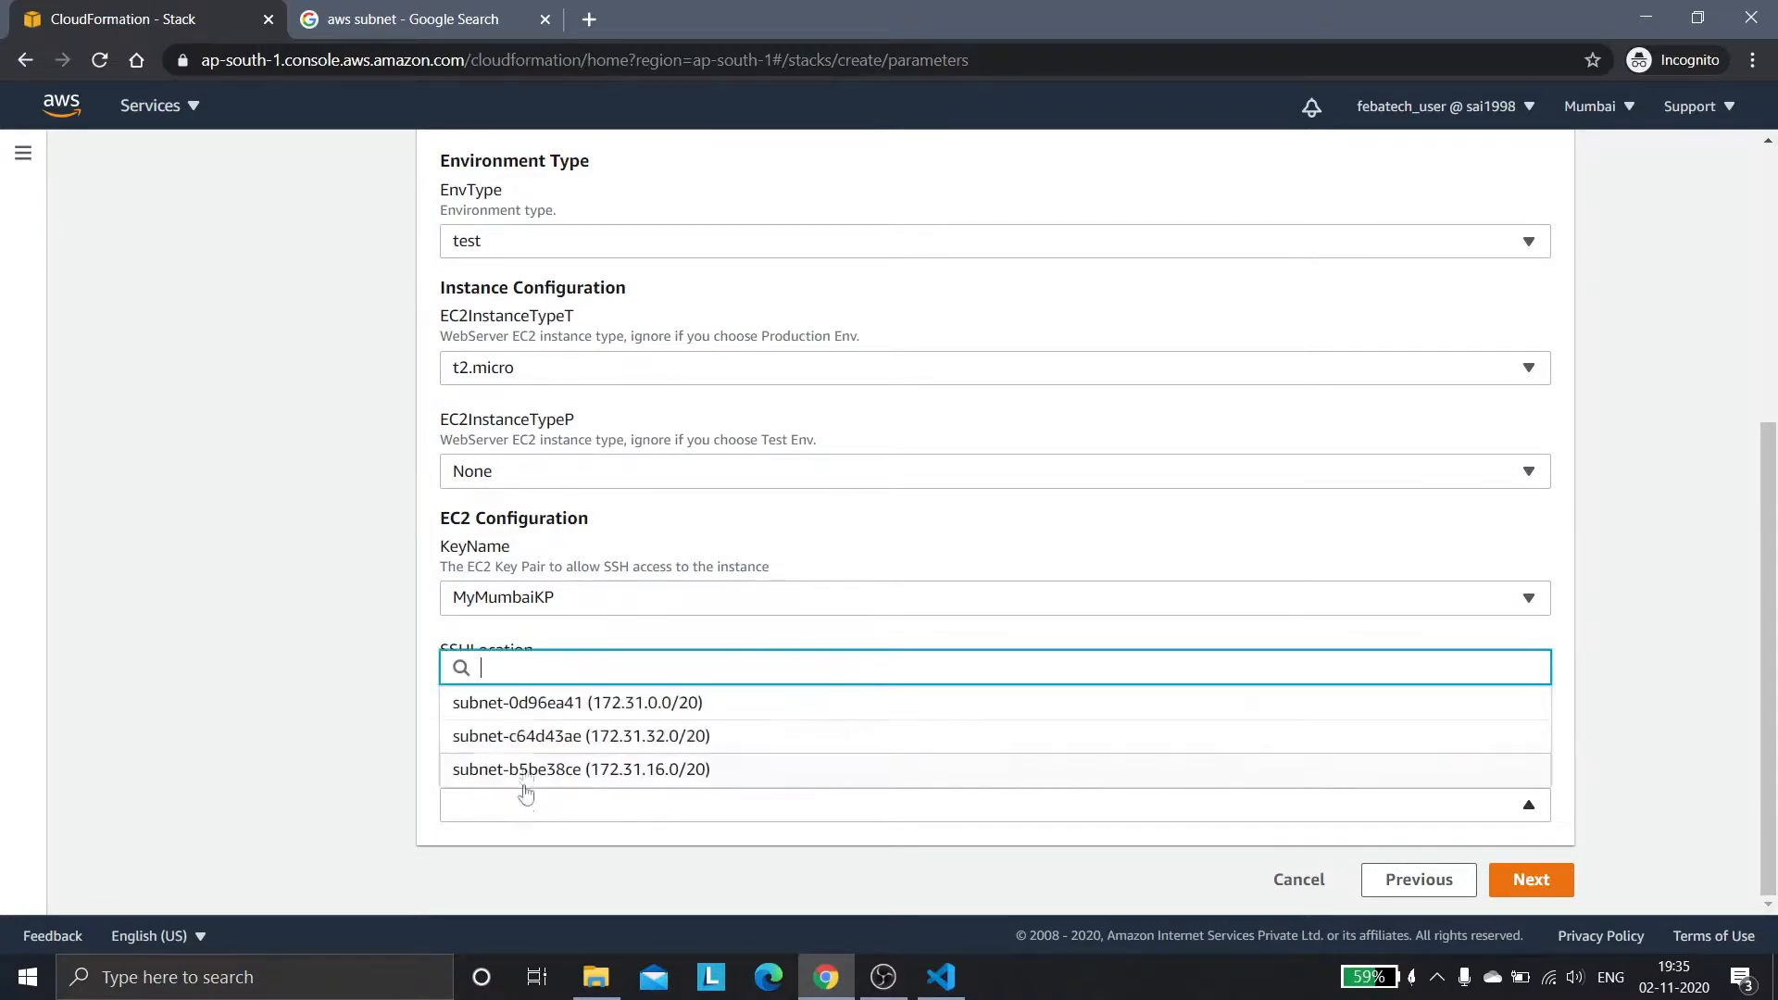
{"action": "left_click", "coordinate": [522, 715]}
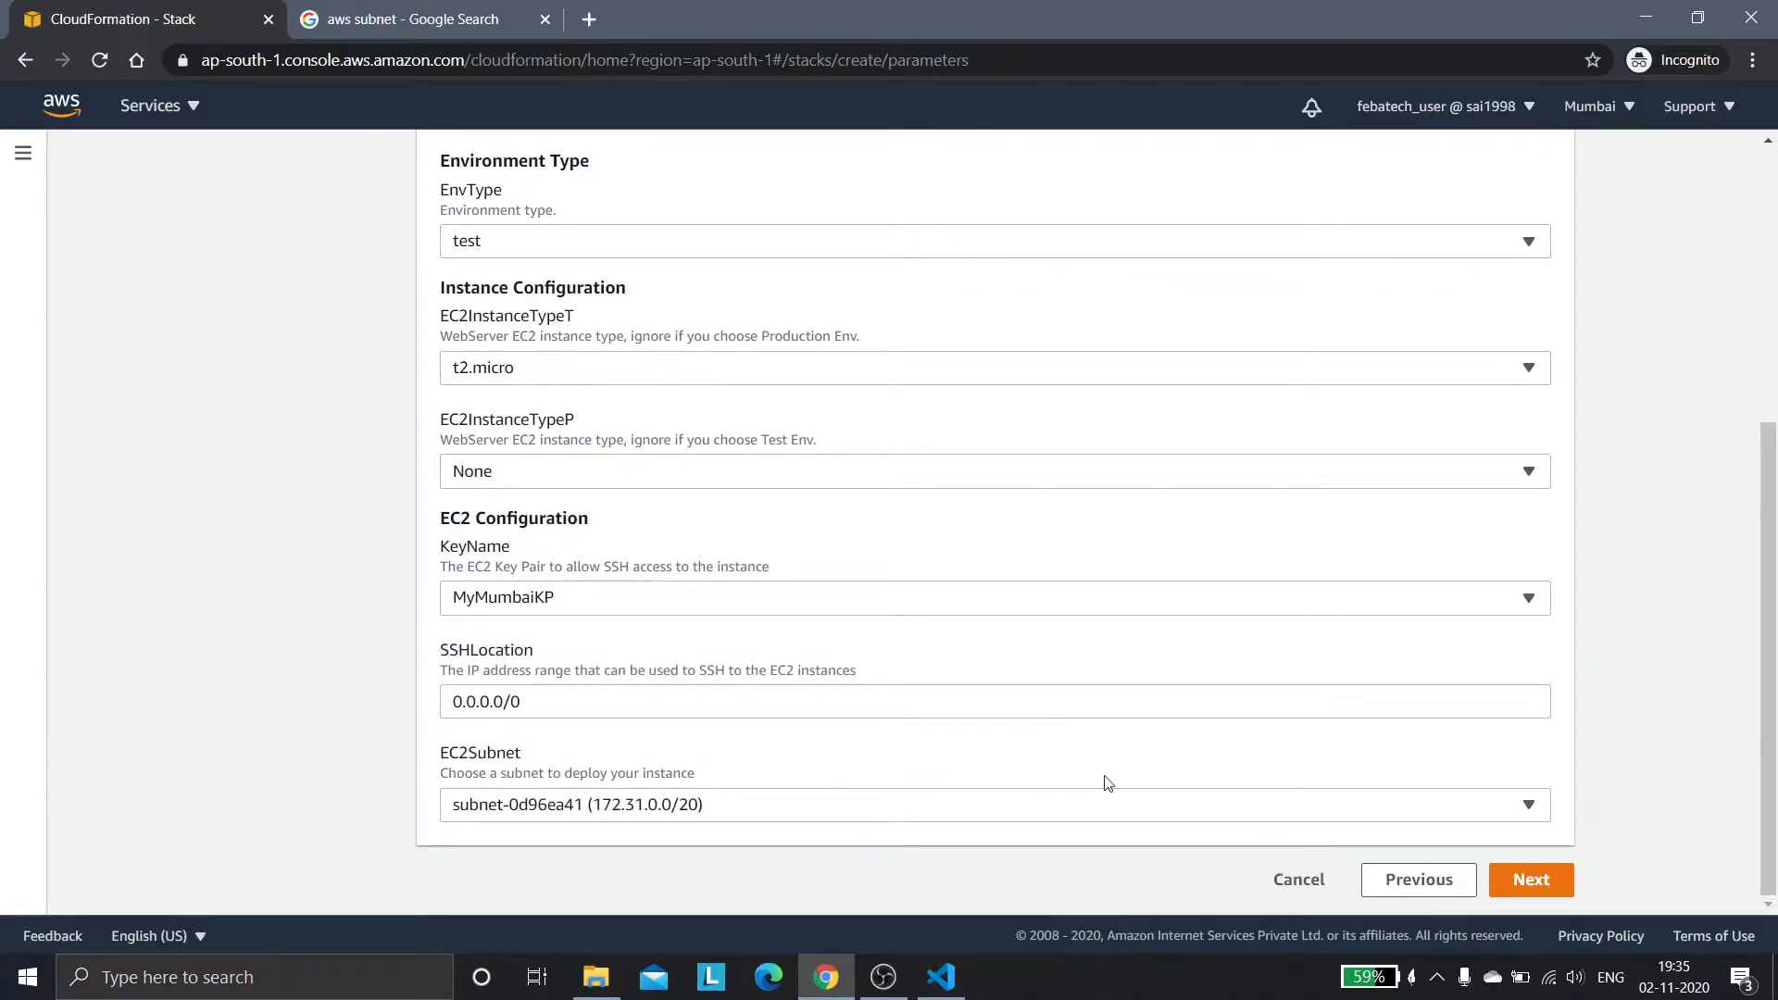
{"action": "left_click", "coordinate": [1520, 882]}
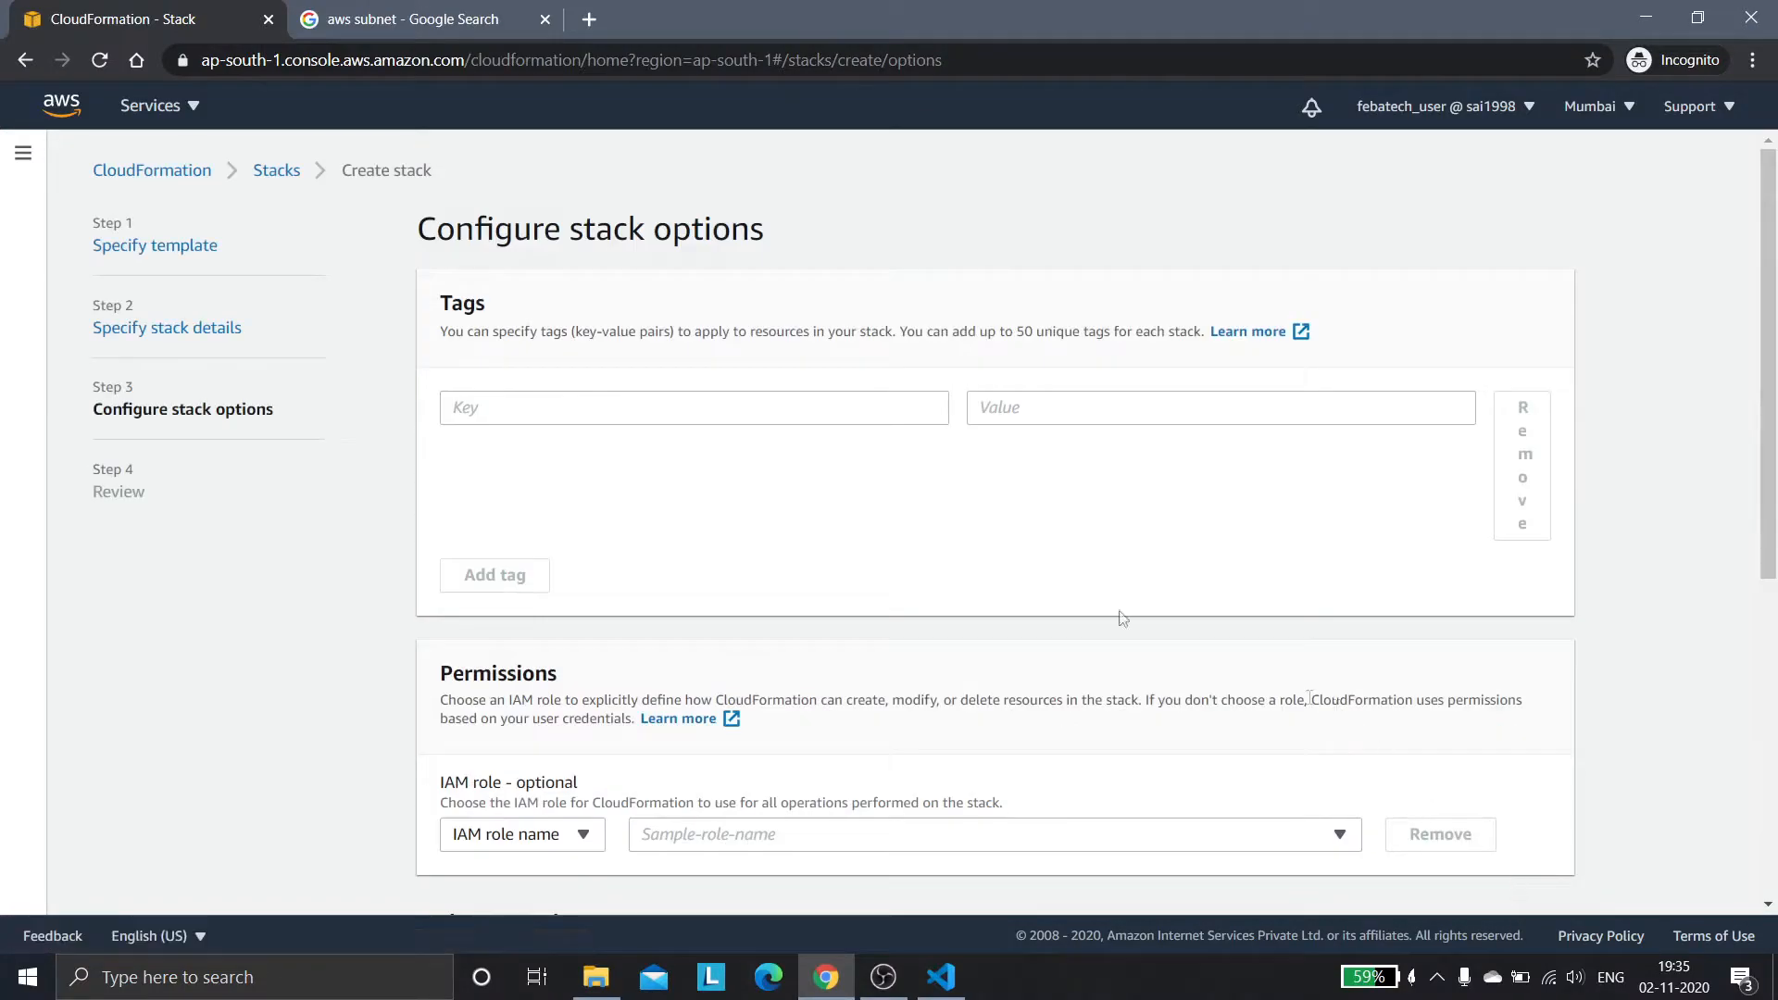
Add a stack tag with key first and value stack, and proceed to the review.
{"action": "left_click", "coordinate": [760, 408]}
{"action": "type", "text": "first"}
{"action": "left_click", "coordinate": [997, 407]}
{"action": "type", "text": "stack"}
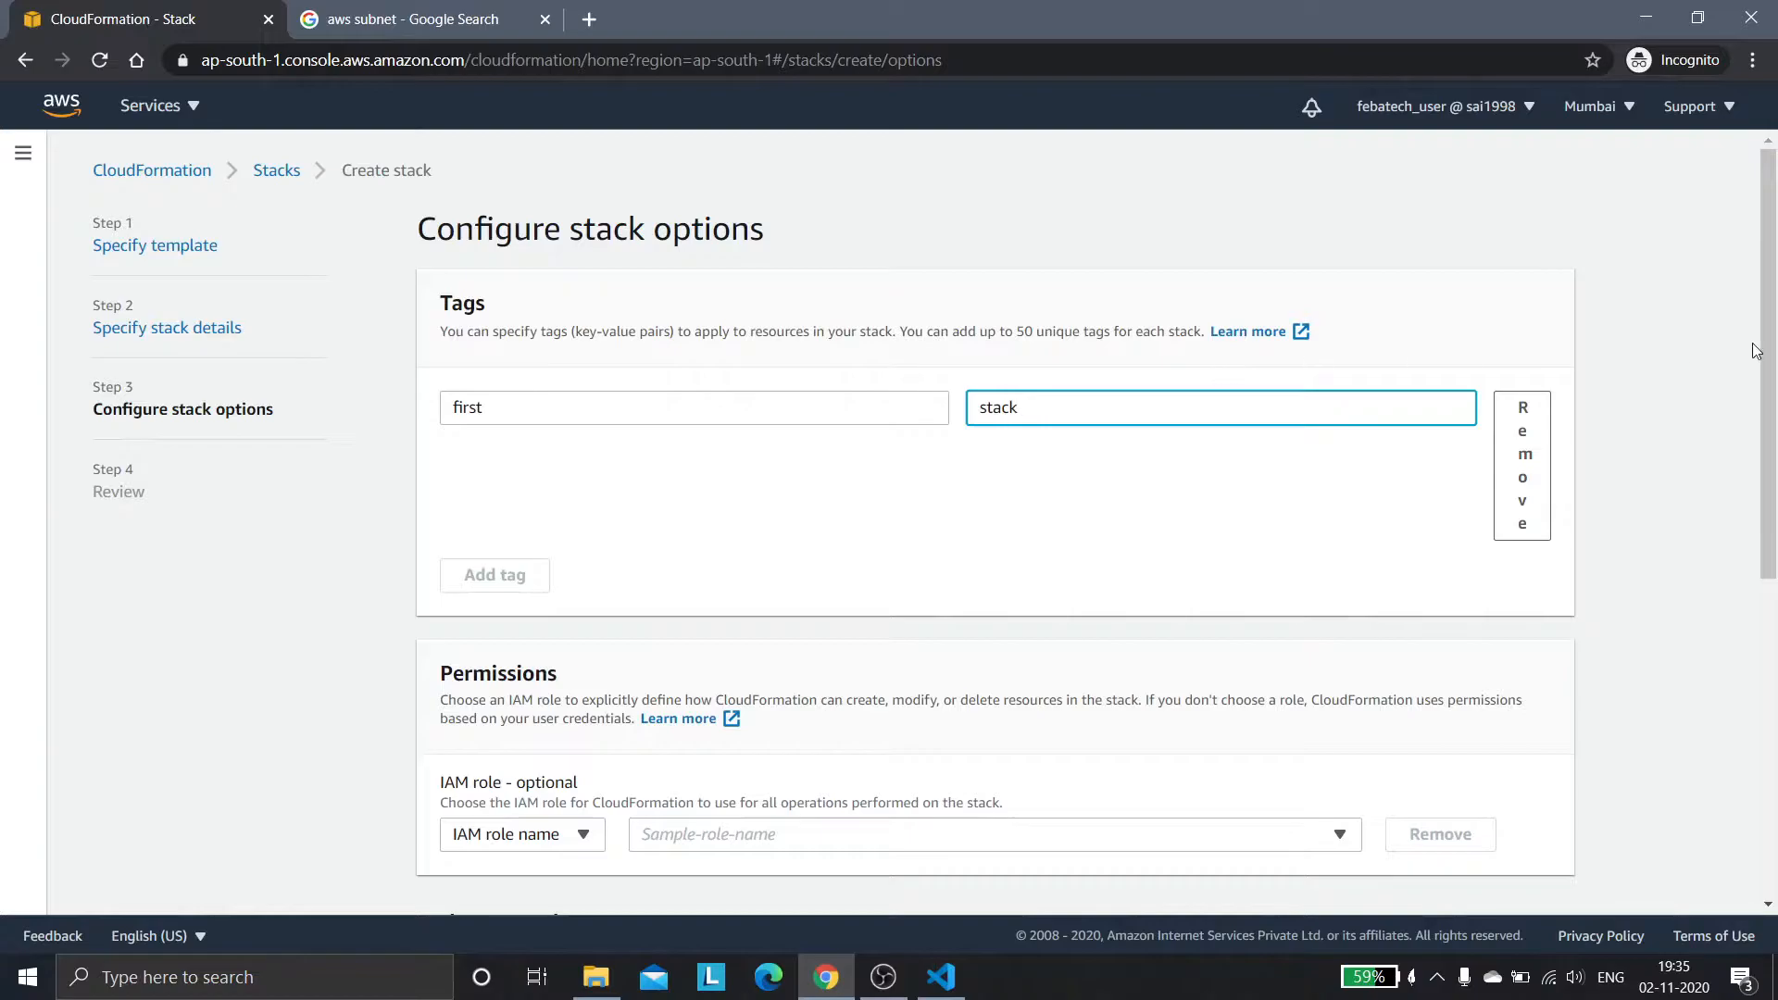
{"action": "left_click_drag", "start_coordinate": [1764, 350], "coordinate": [1774, 685]}
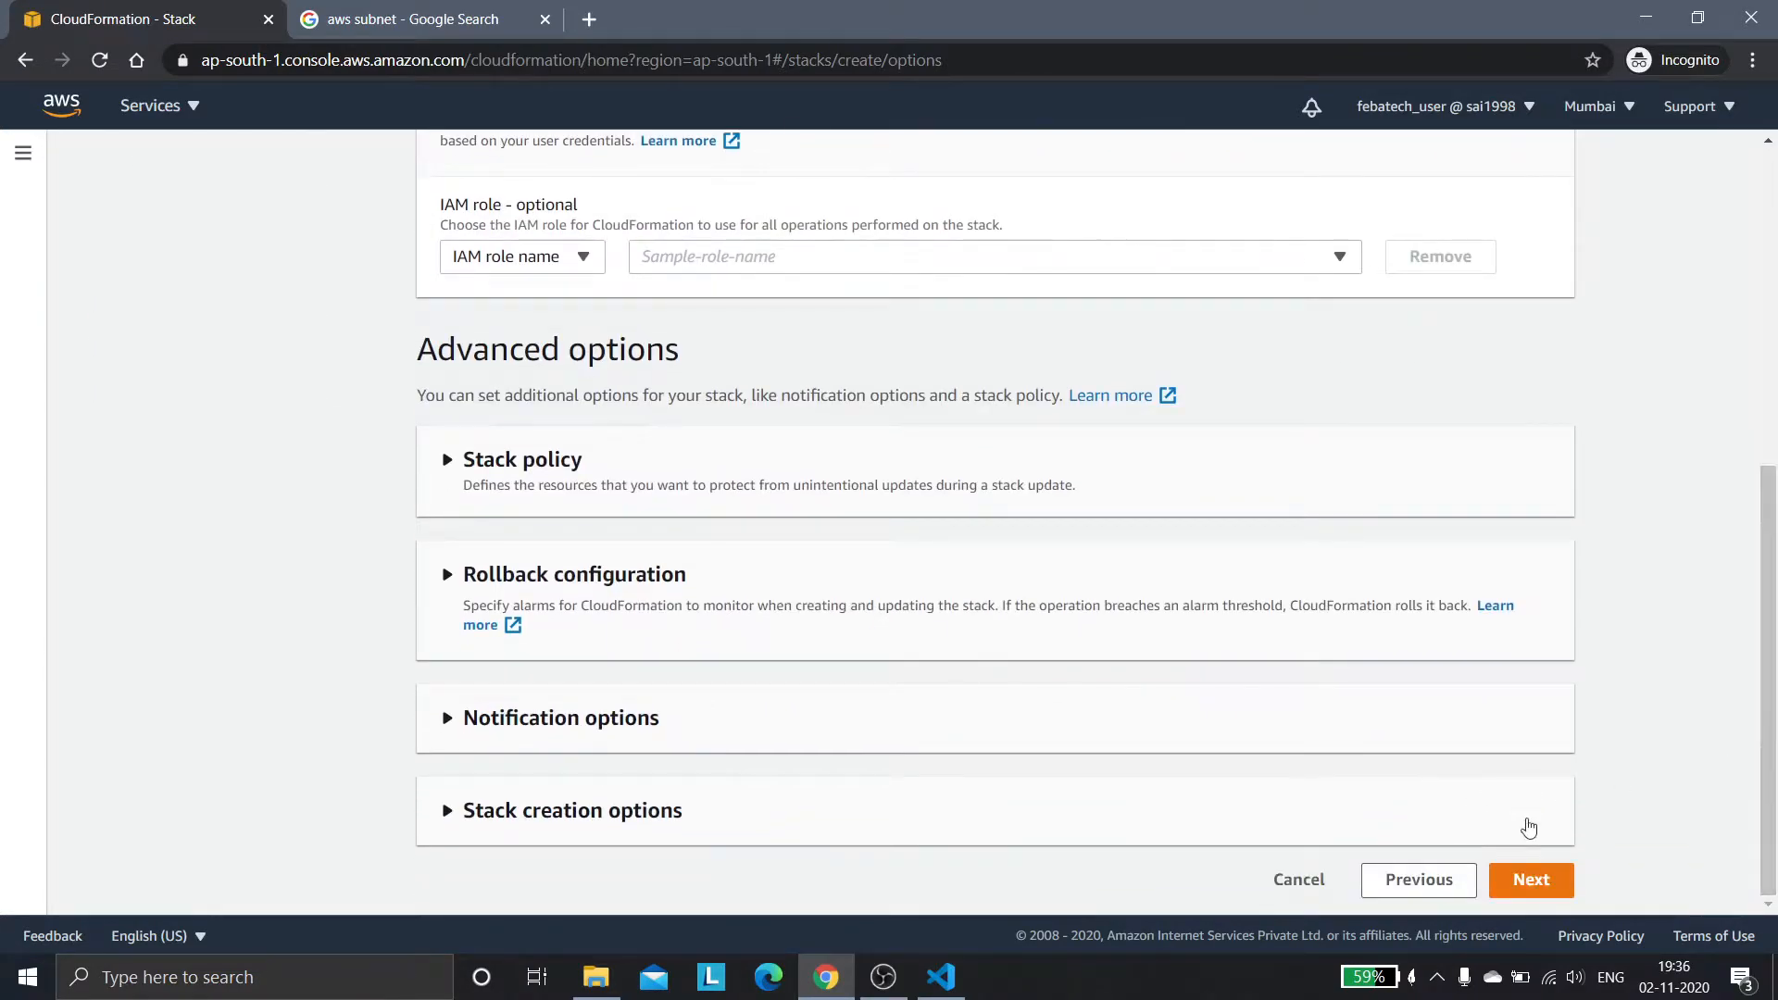
{"action": "left_click", "coordinate": [1531, 880]}
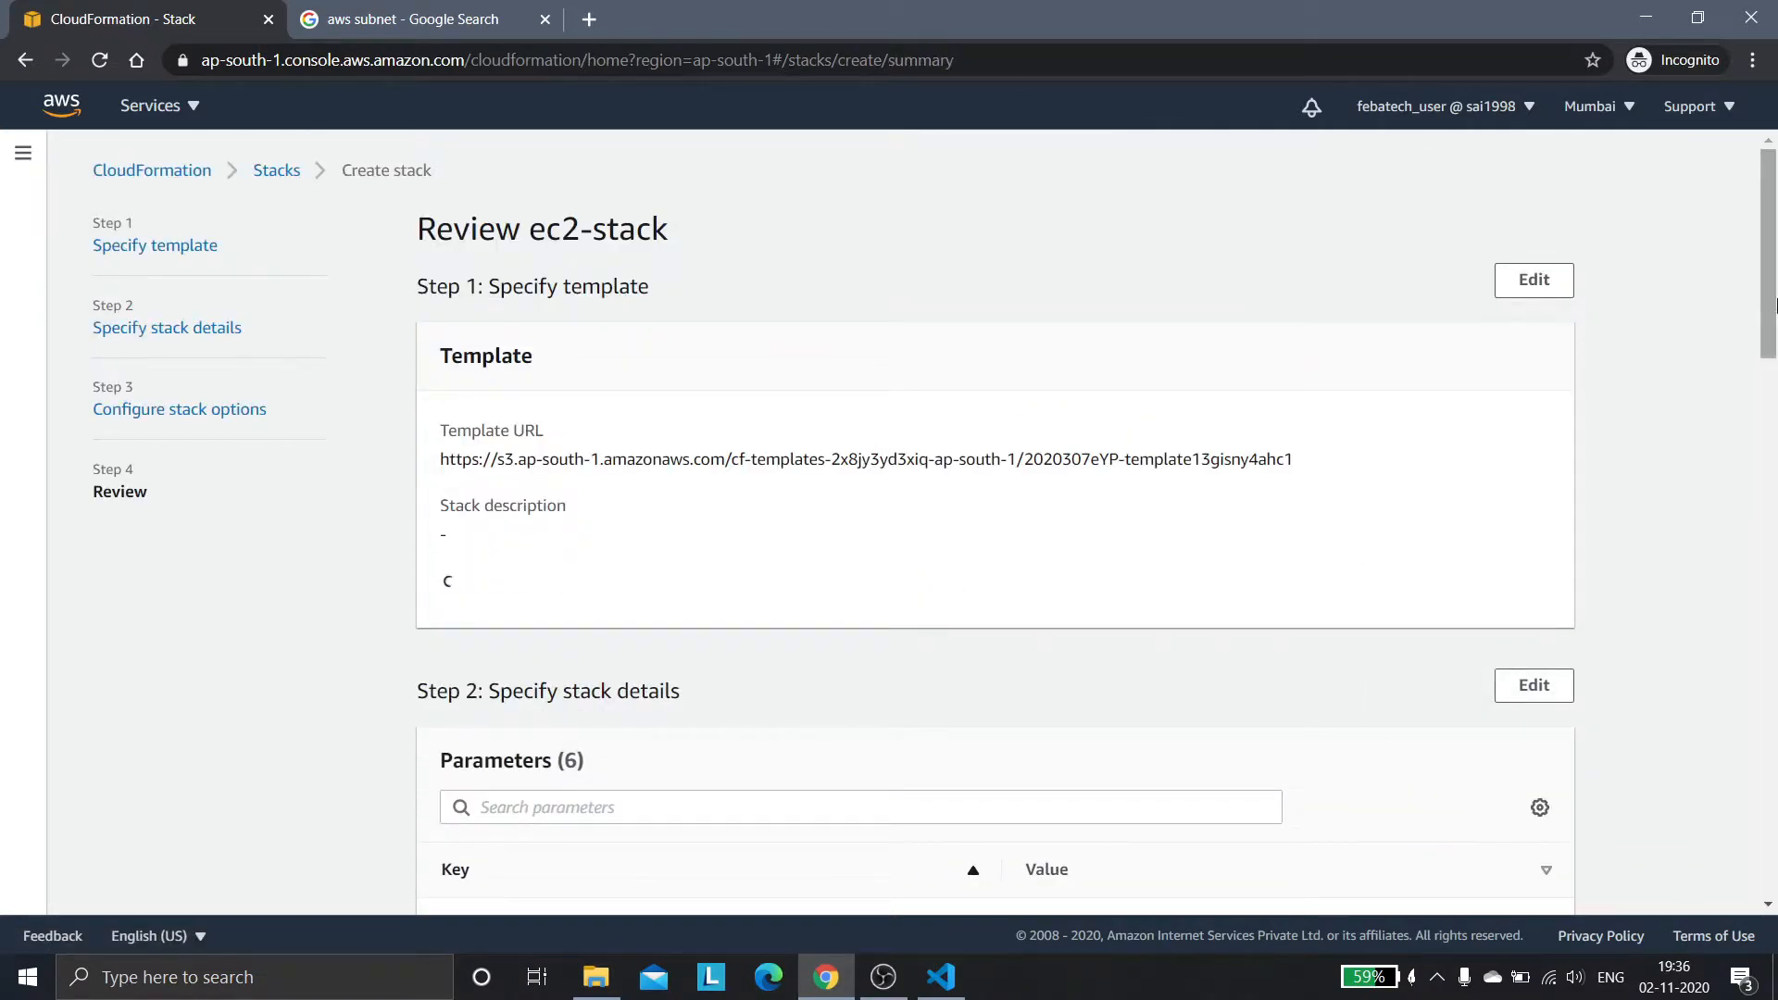
Review the ec2-stack settings, including the template URL's region, and create the stack.
{"action": "left_click_drag", "start_coordinate": [1775, 306], "coordinate": [1762, 294]}
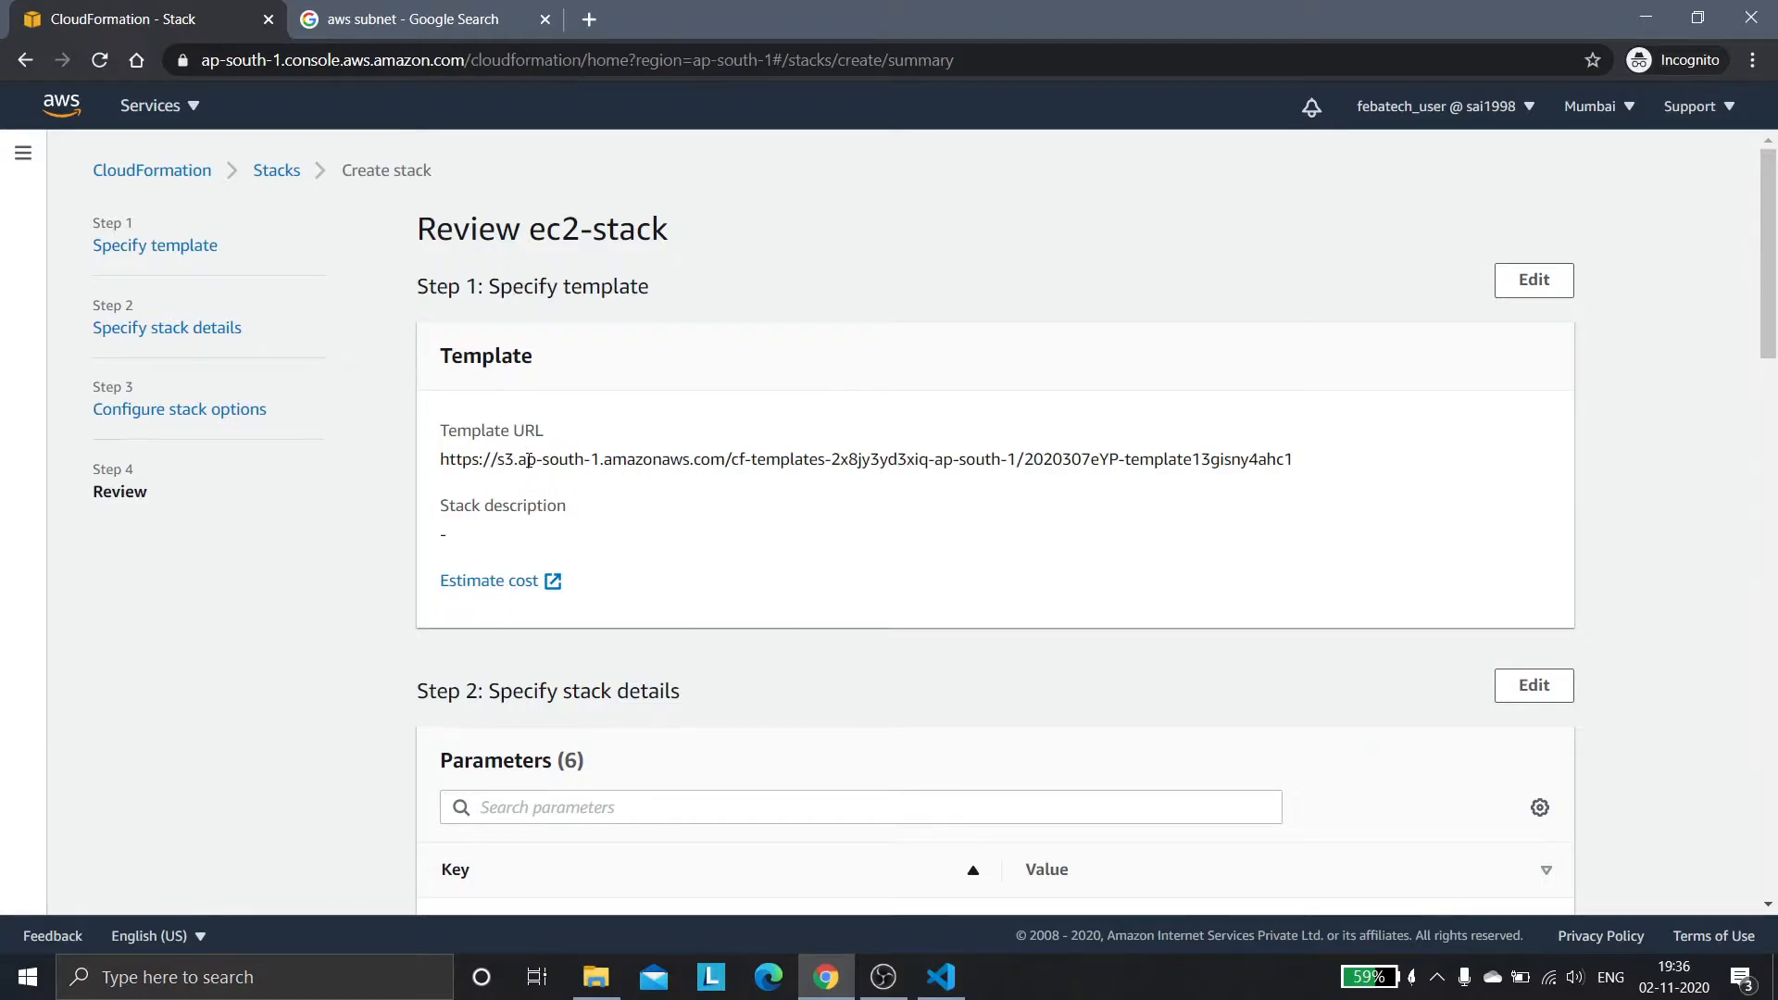
{"action": "left_click_drag", "start_coordinate": [522, 461], "coordinate": [604, 463]}
{"action": "left_click", "coordinate": [610, 498]}
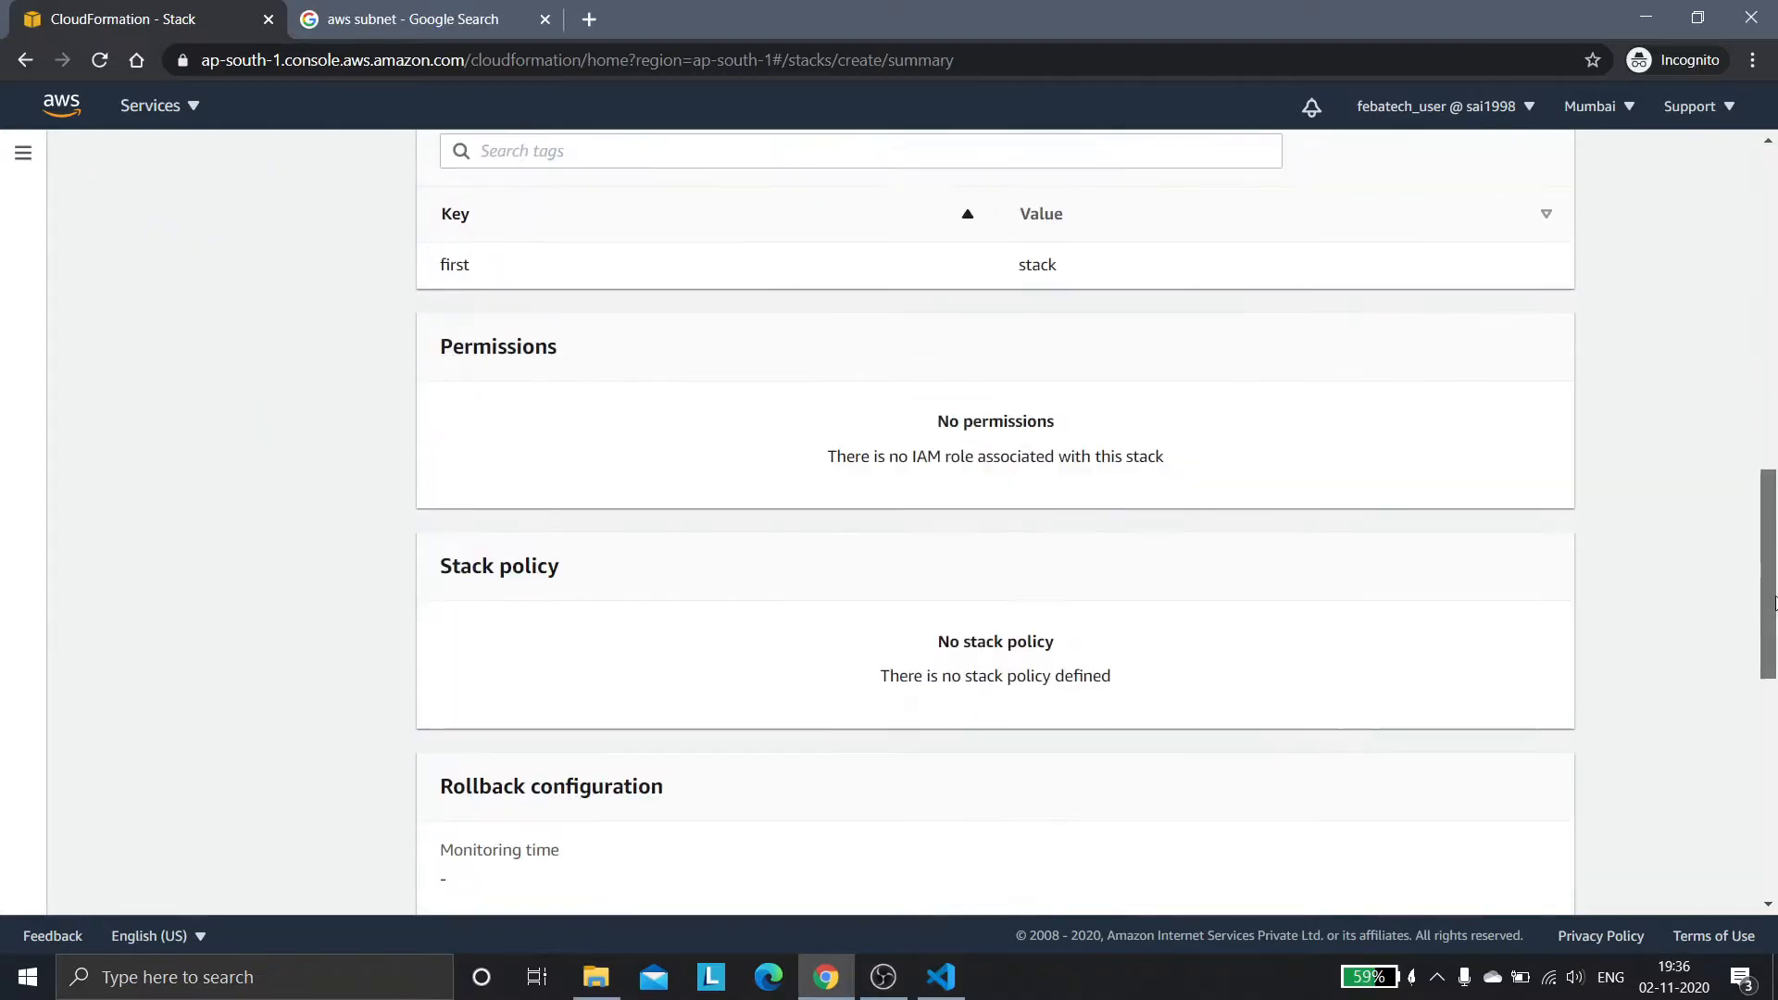
{"action": "scroll", "coordinate": [1487, 914], "scroll_direction": "down", "scroll_amount": 10}
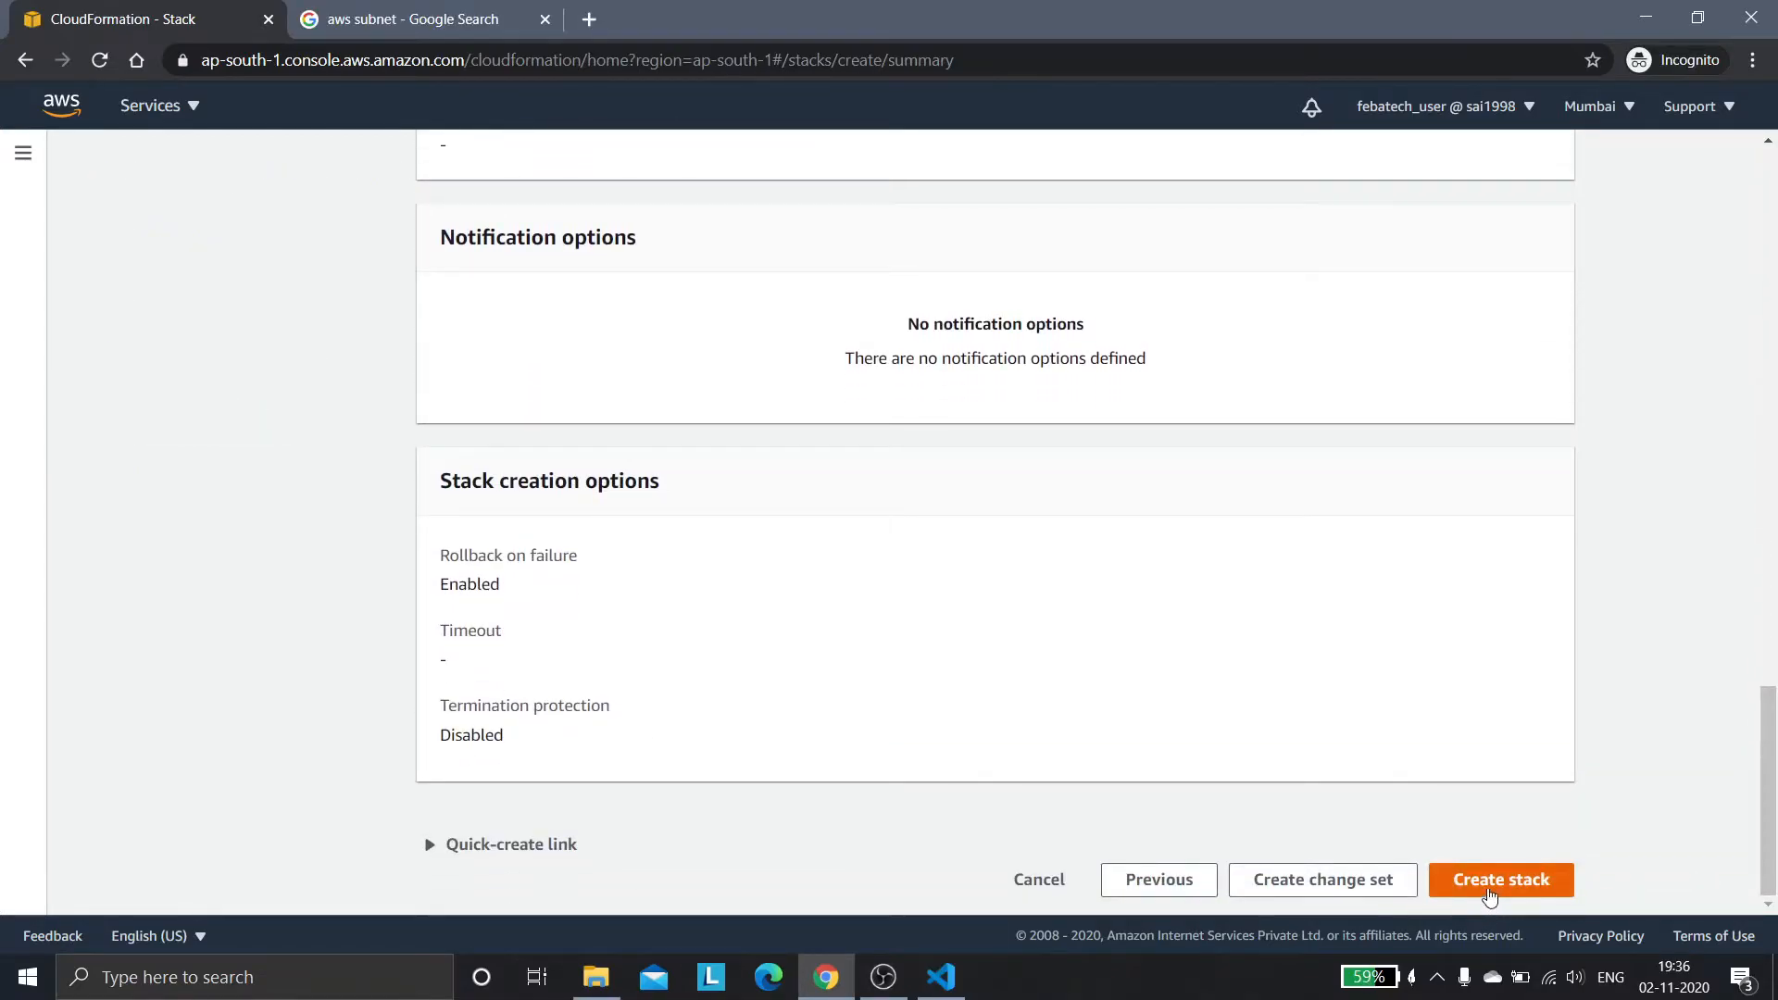
{"action": "left_click", "coordinate": [1488, 889]}
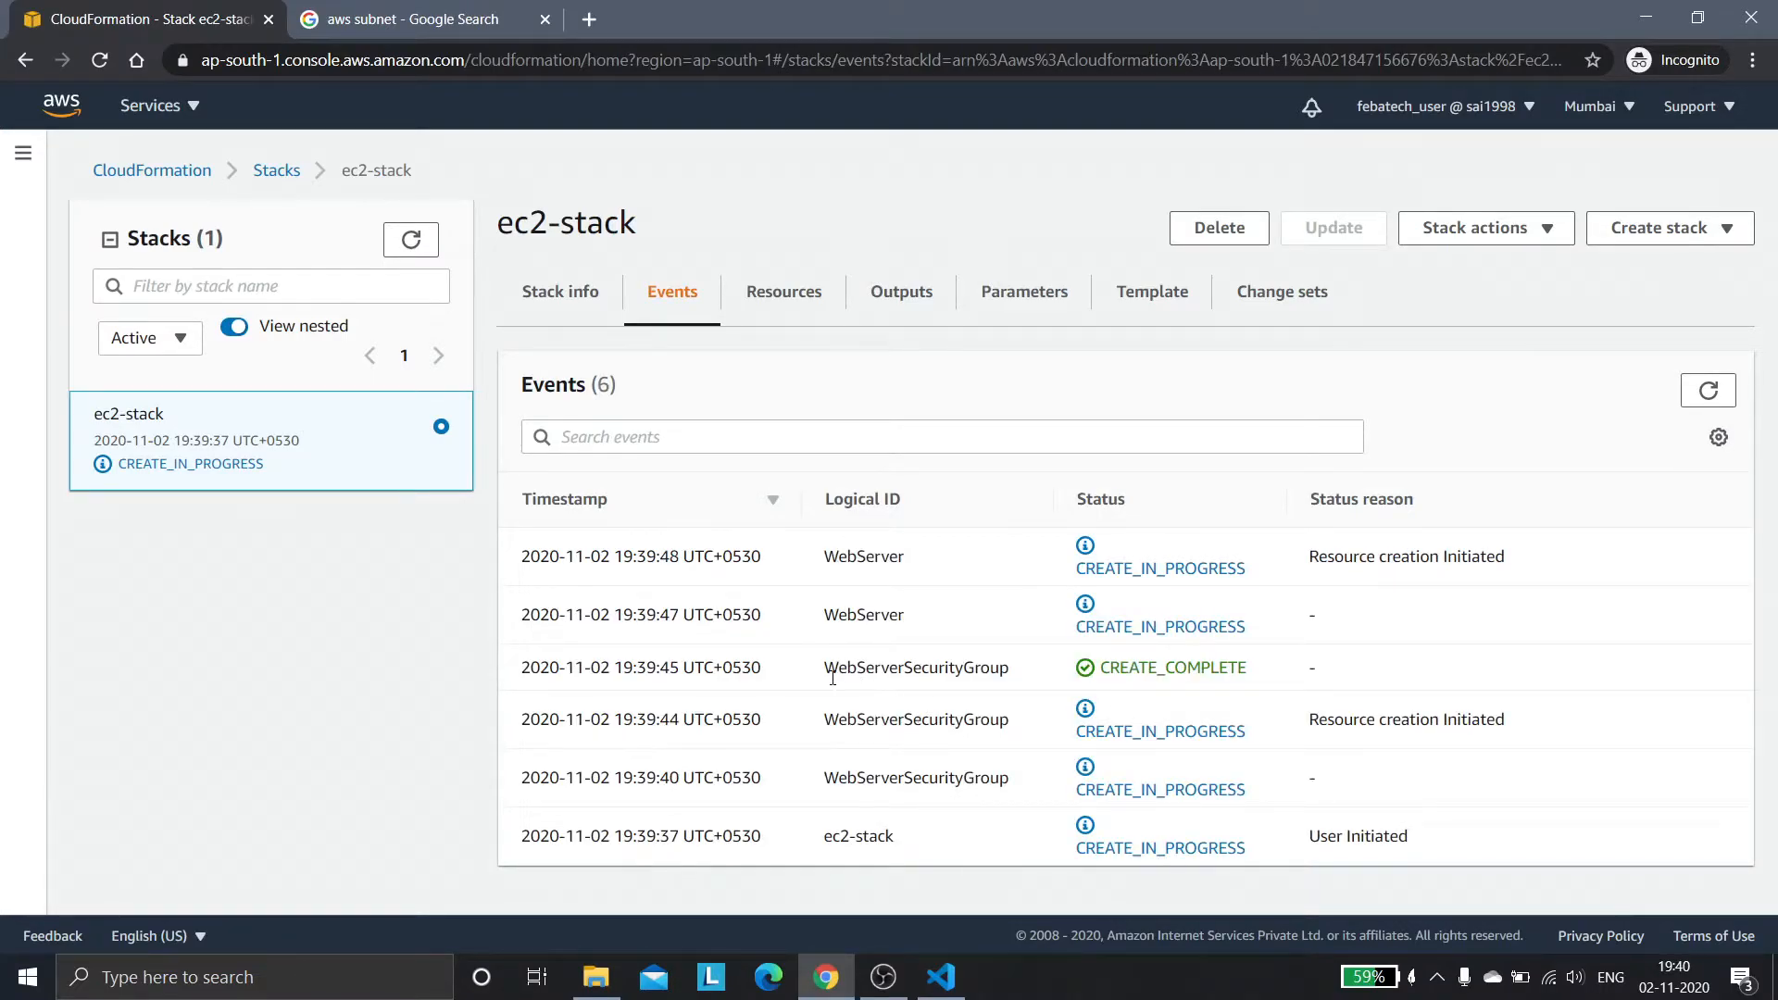
Check the creation status of the security group, web server and stack in the ec2-stack events.
{"action": "left_click_drag", "start_coordinate": [1096, 667], "coordinate": [1252, 670]}
{"action": "left_click", "coordinate": [1036, 887]}
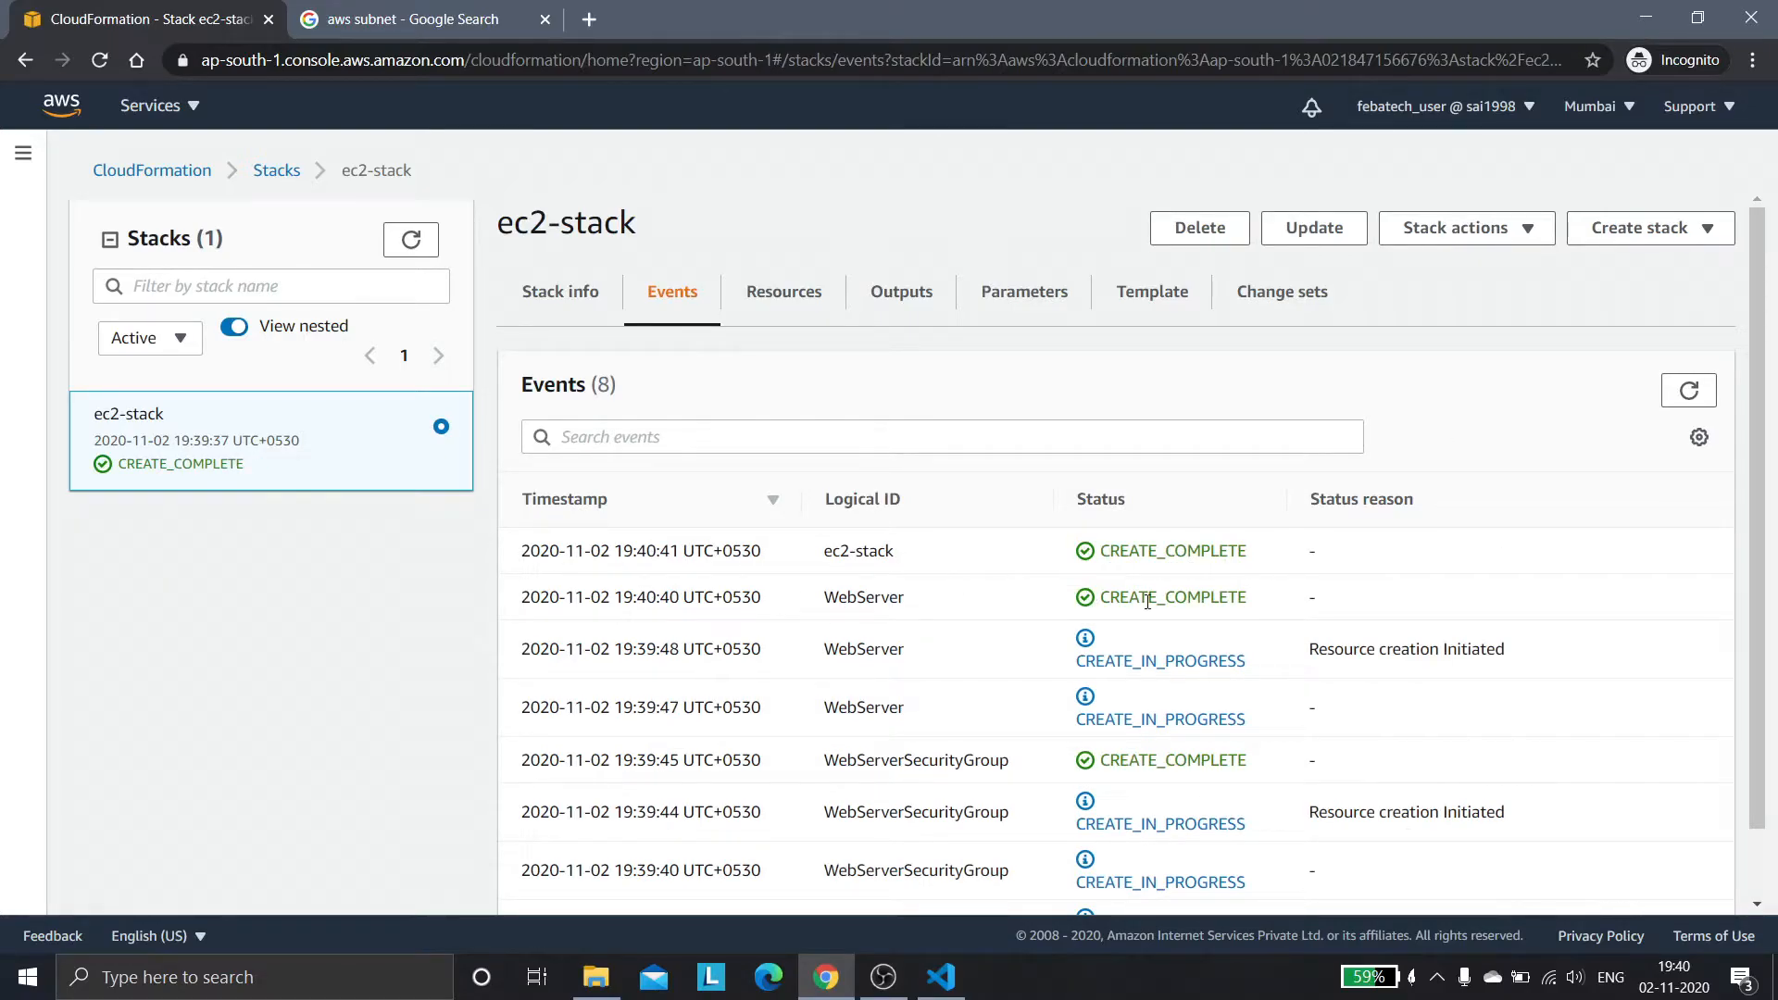
{"action": "left_click_drag", "start_coordinate": [828, 551], "coordinate": [933, 556]}
{"action": "left_click", "coordinate": [973, 553]}
View the stack's resources and open the WebServer instance in the EC2 console.
{"action": "left_click", "coordinate": [752, 308]}
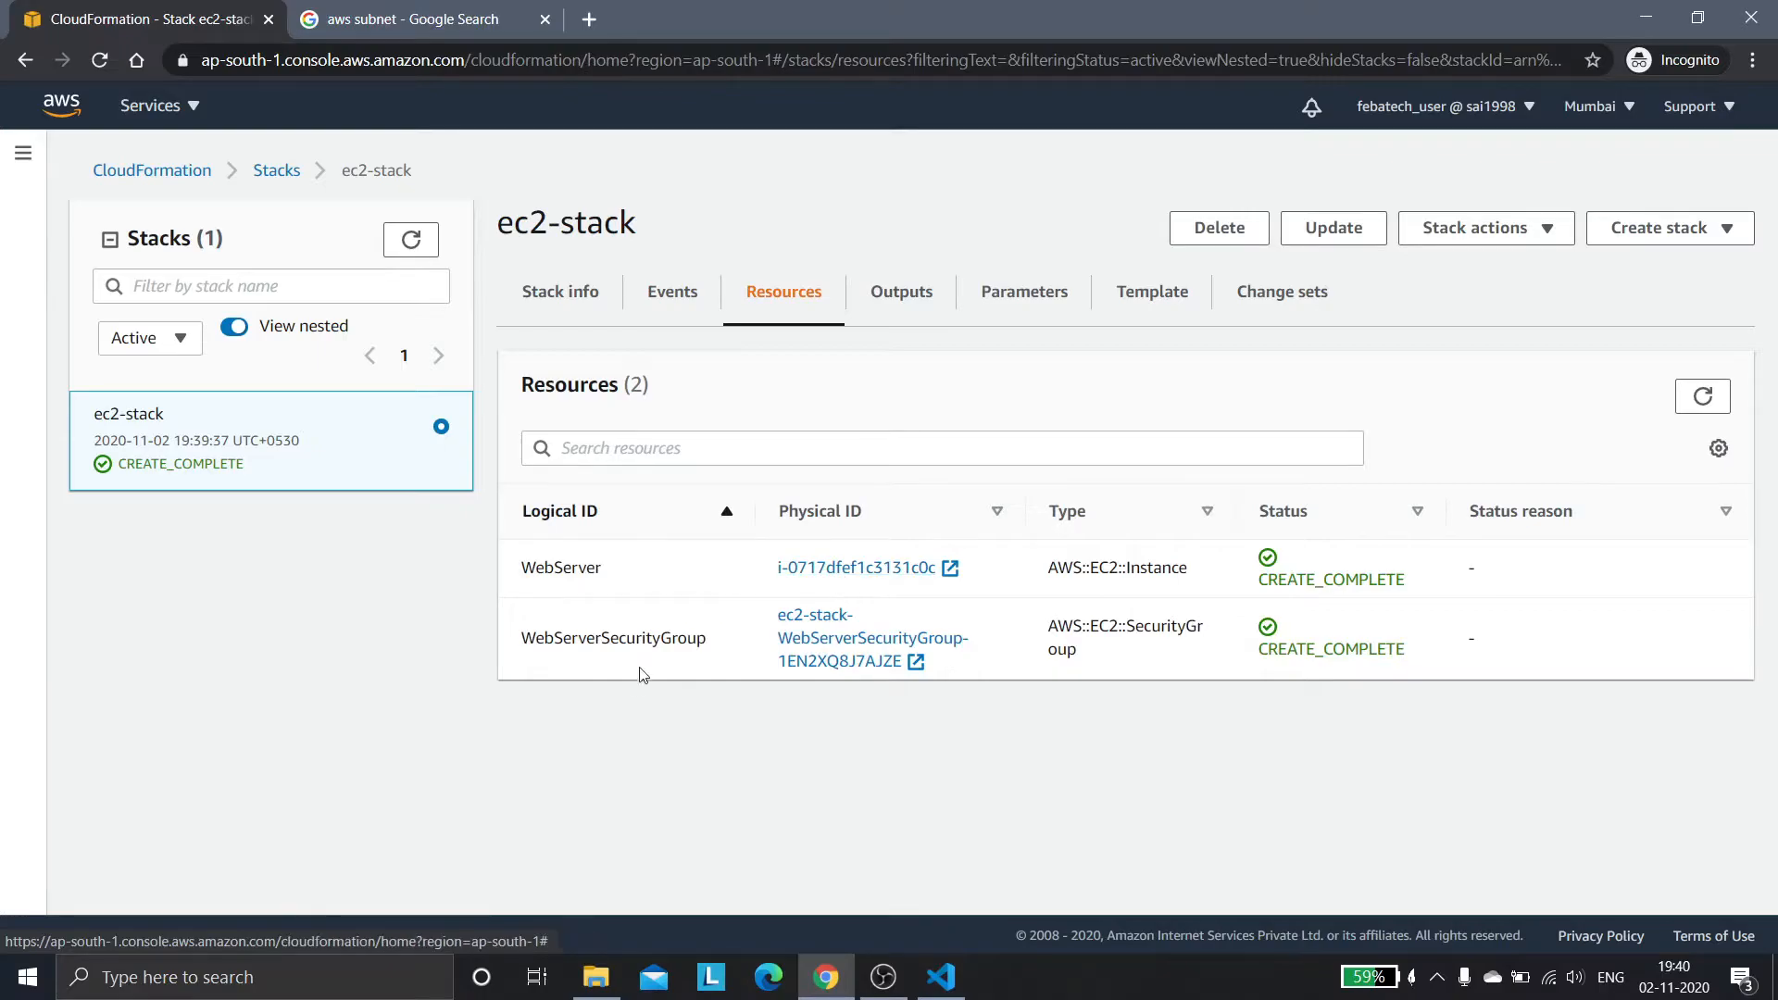
{"action": "left_click", "coordinate": [851, 567]}
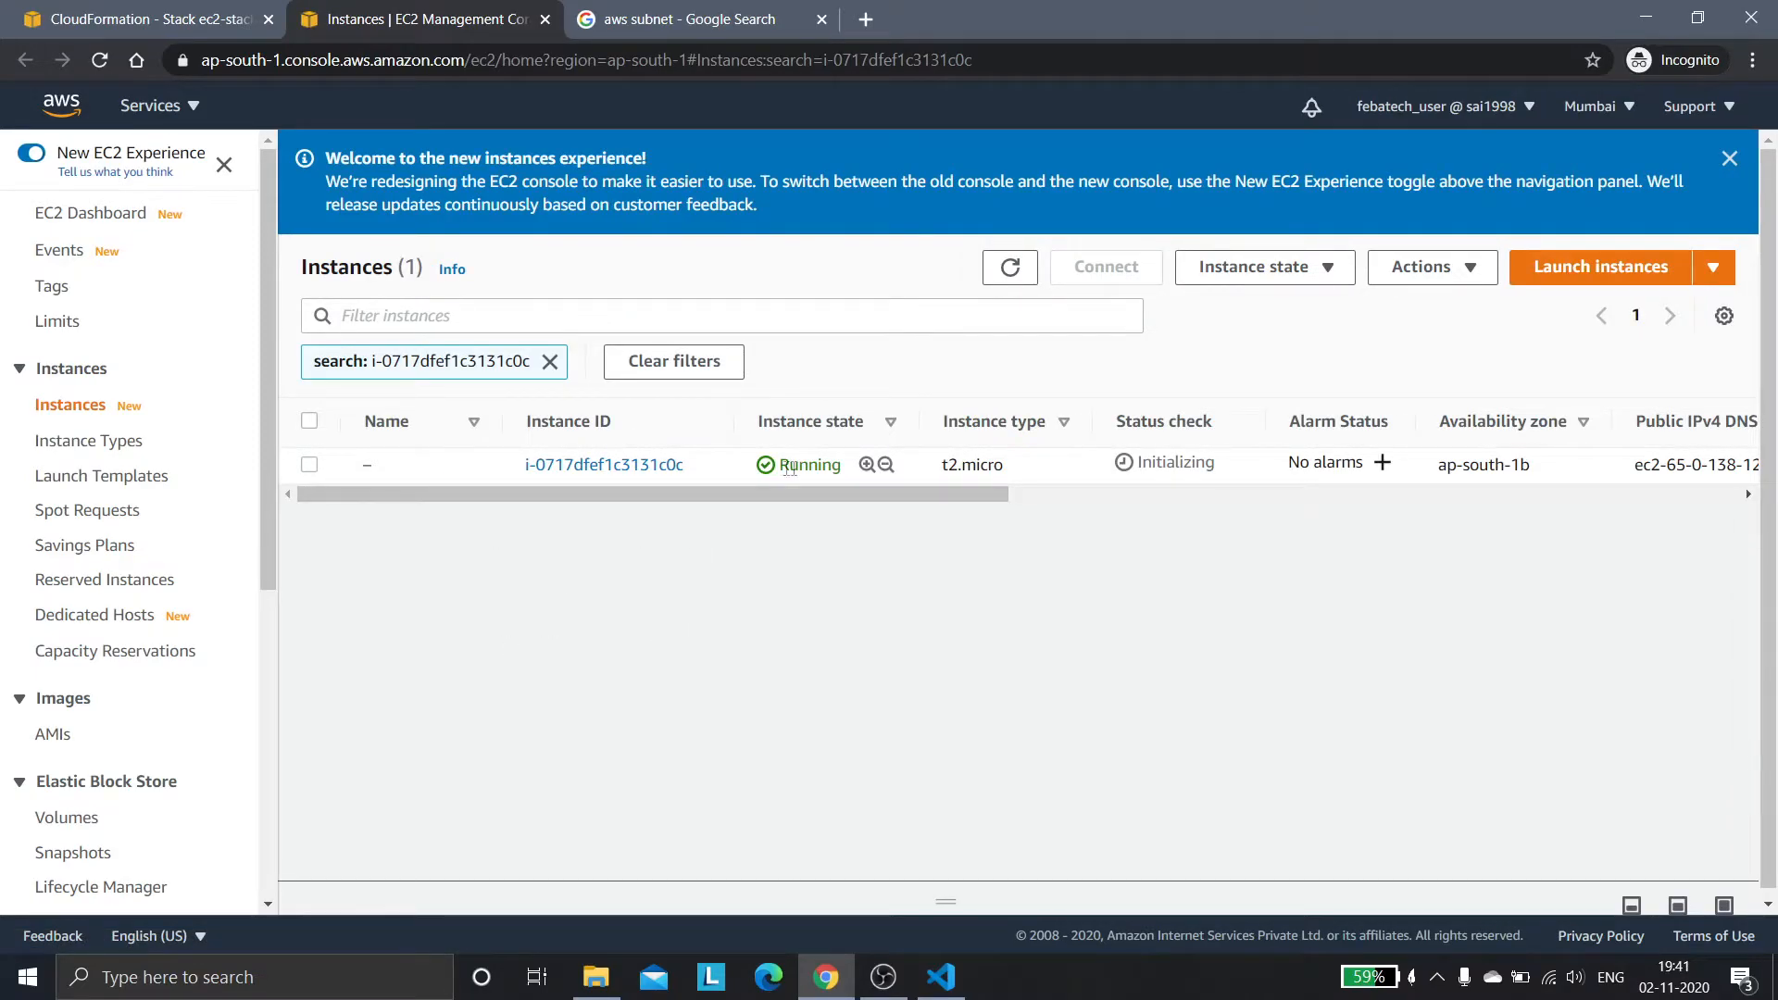
Check the web server instance's type, select the instance and expand its details pane.
{"action": "left_click", "coordinate": [937, 473]}
{"action": "left_click_drag", "start_coordinate": [937, 469], "coordinate": [1020, 472]}
{"action": "left_click", "coordinate": [1014, 556]}
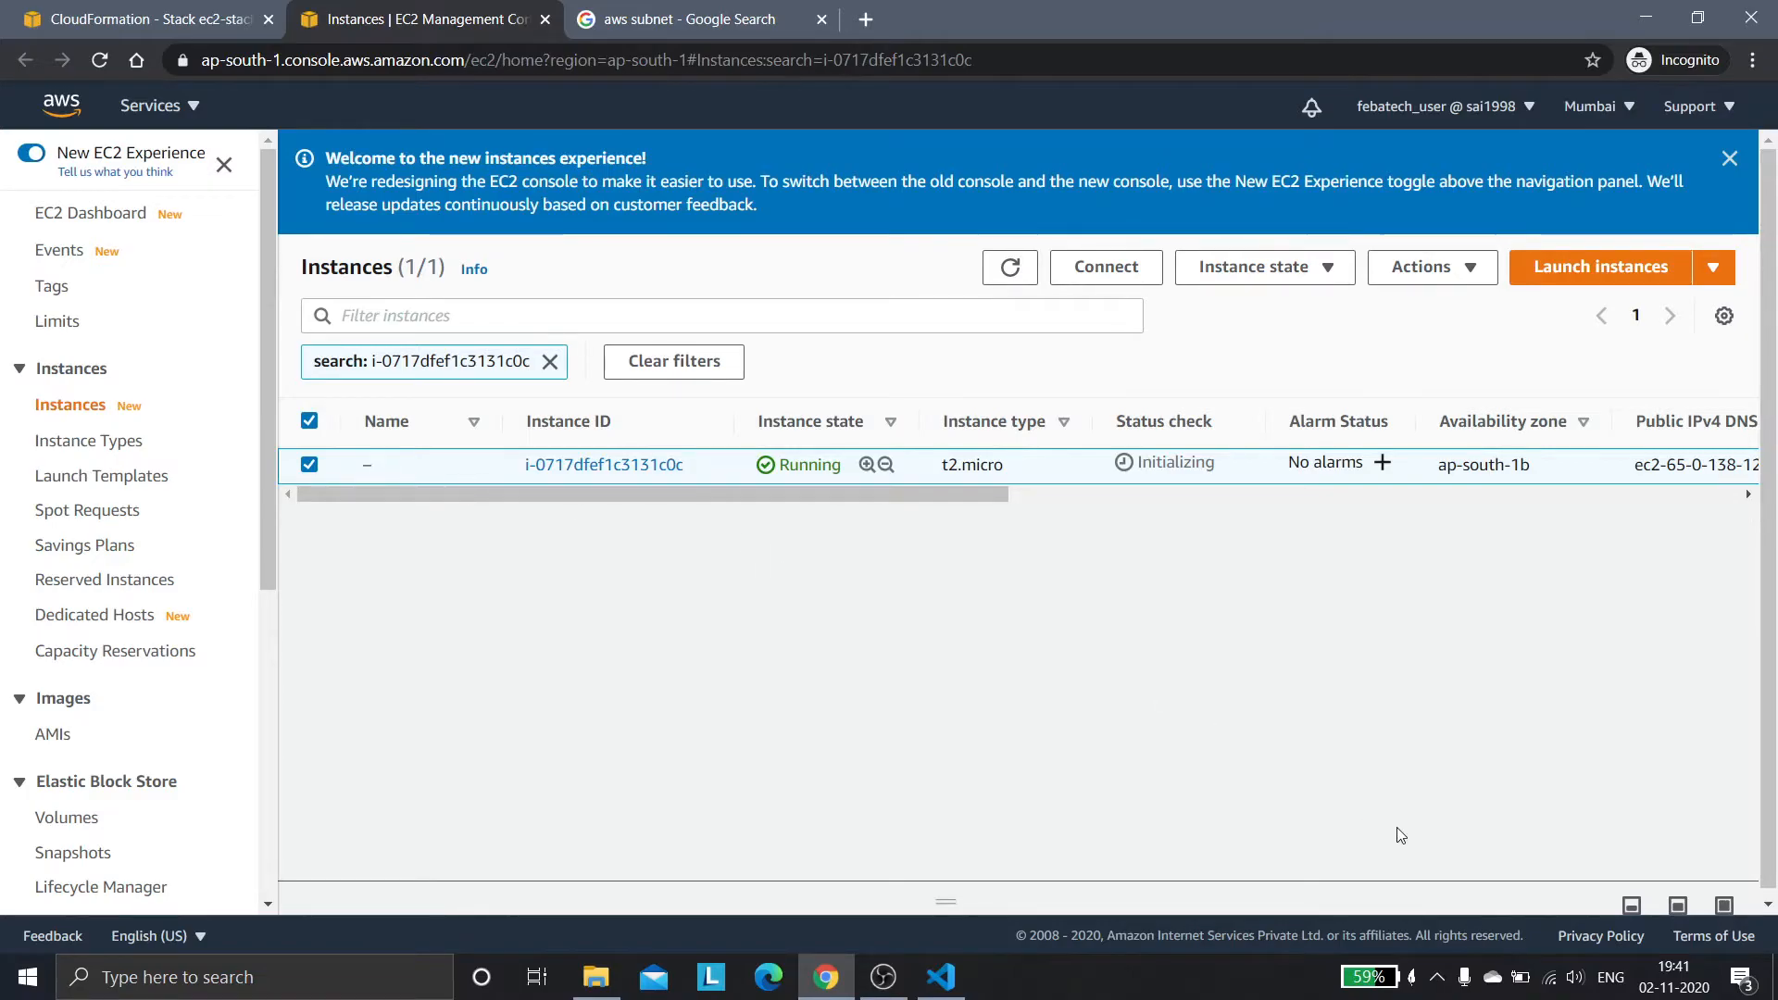
{"action": "left_click", "coordinate": [1724, 905]}
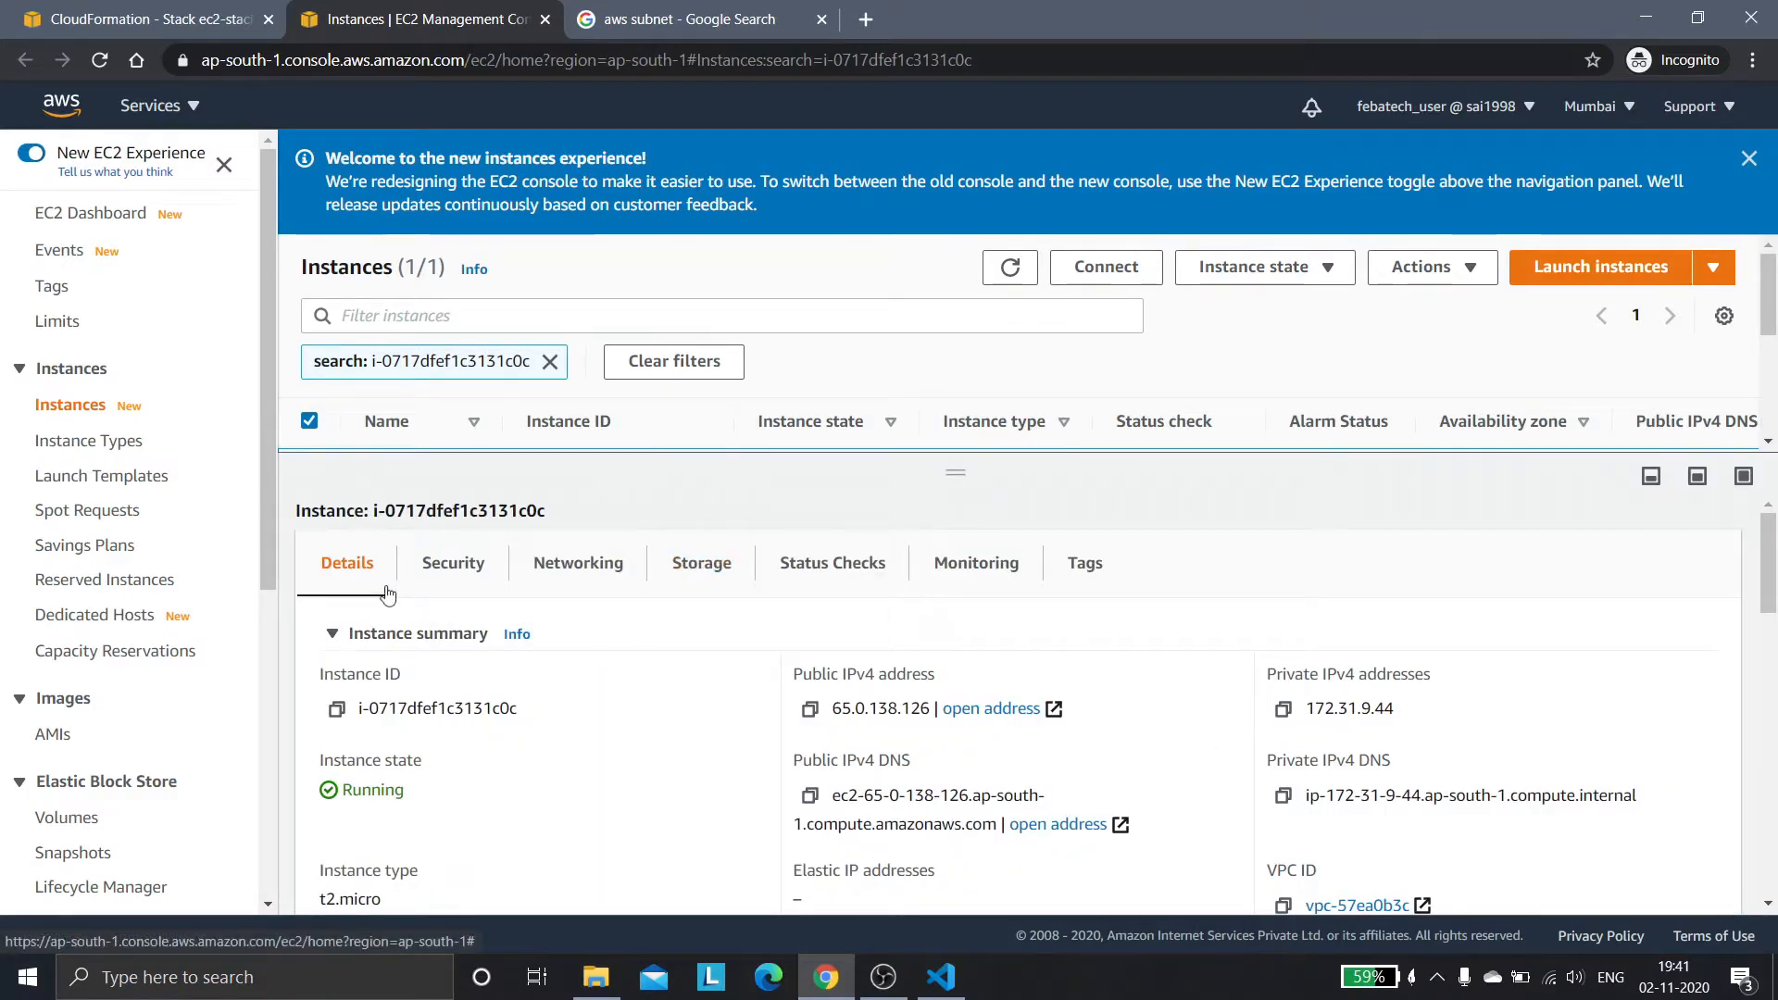
View the instance's tags and check the custom tag with key first and value stack.
{"action": "left_click", "coordinate": [1100, 566]}
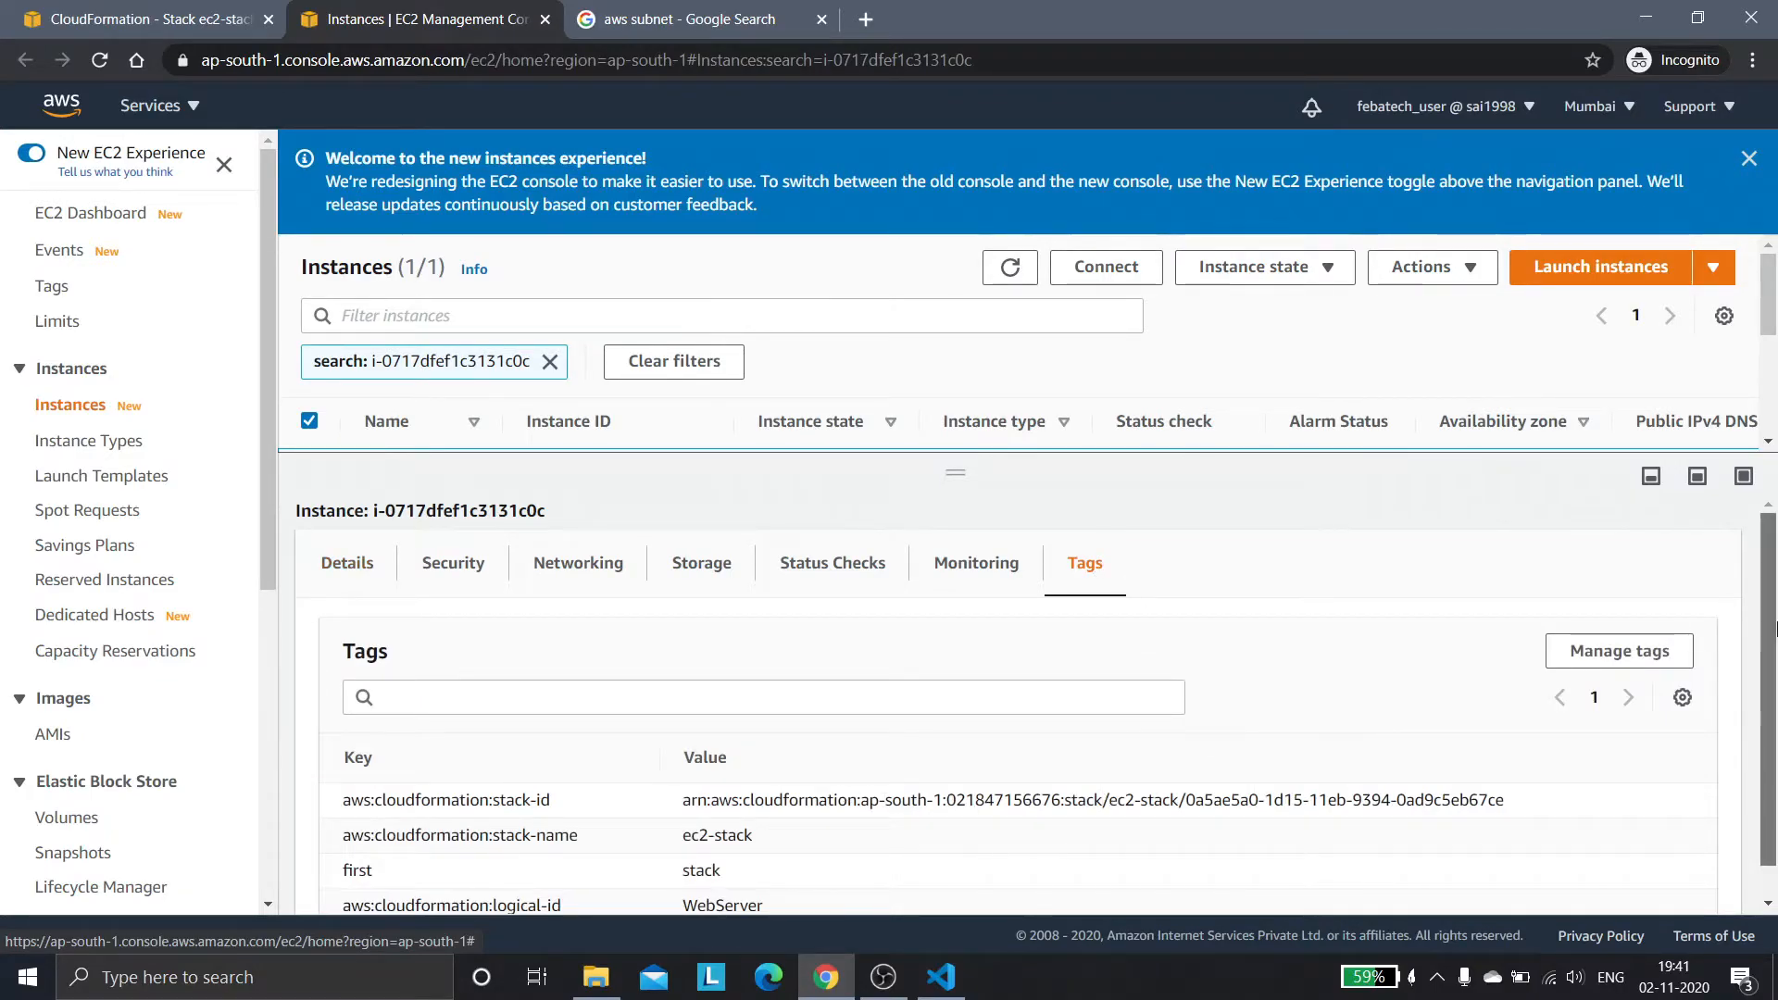
{"action": "scroll", "coordinate": [1435, 653], "scroll_direction": "down", "scroll_amount": 1}
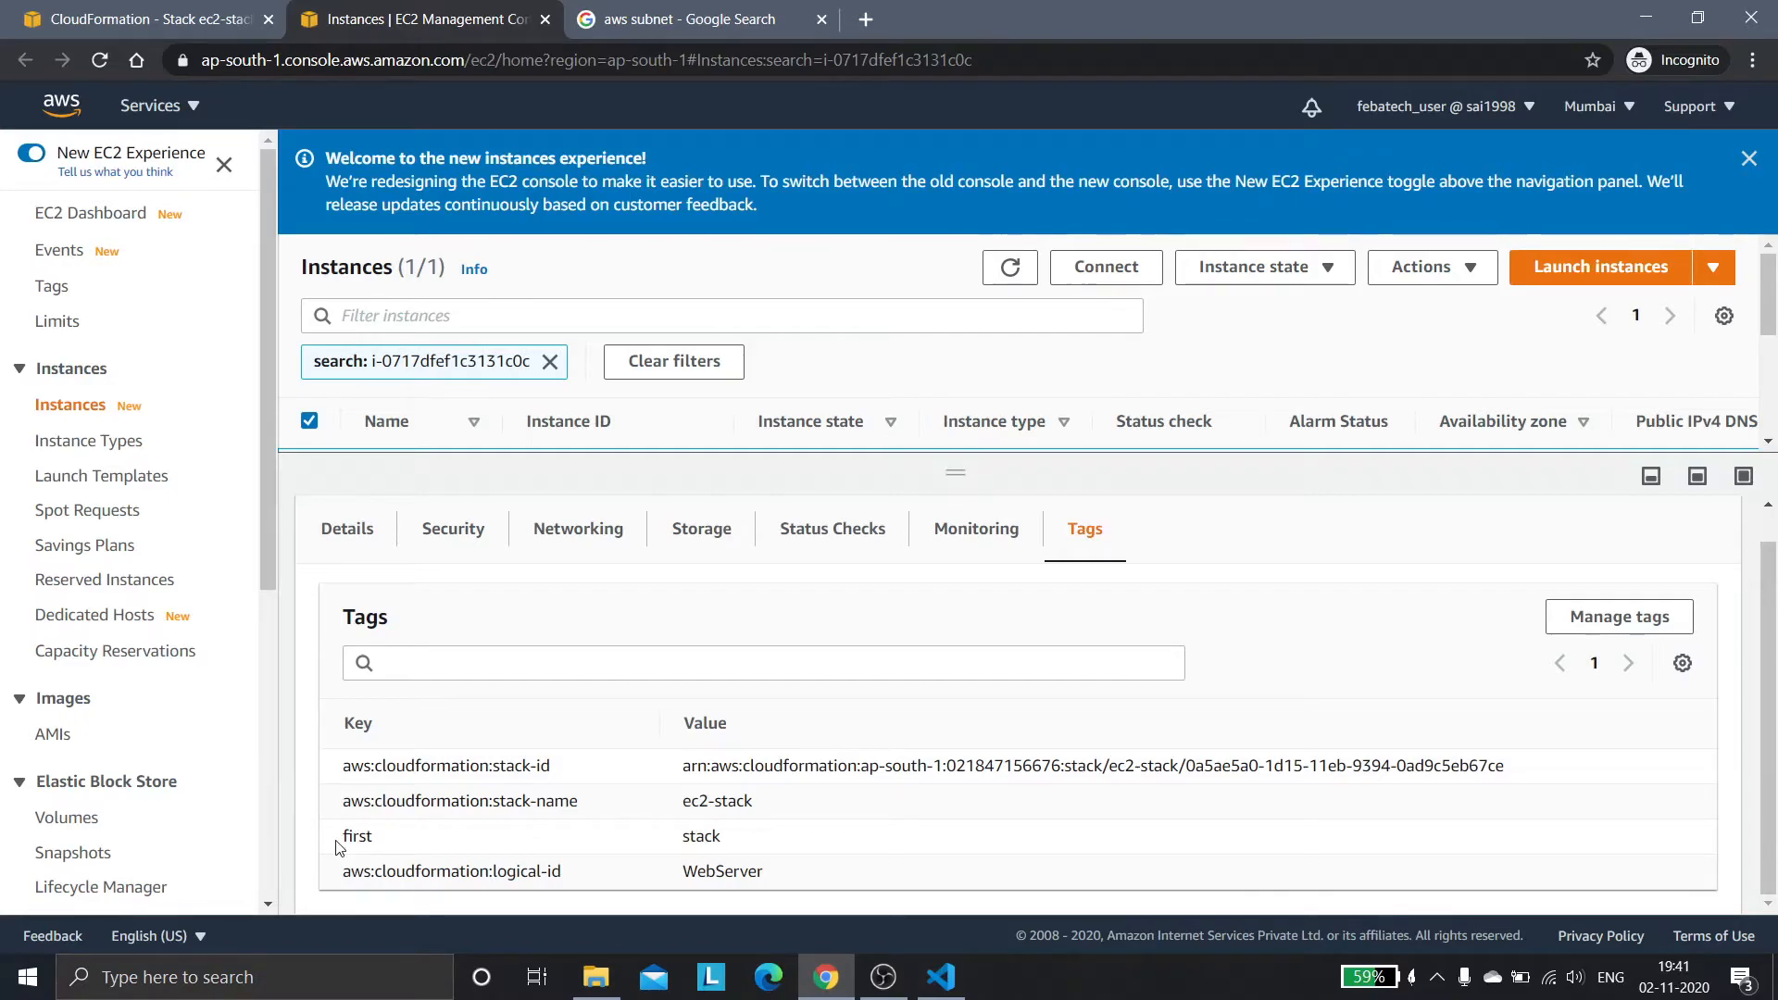
{"action": "left_click_drag", "start_coordinate": [344, 841], "coordinate": [782, 852]}
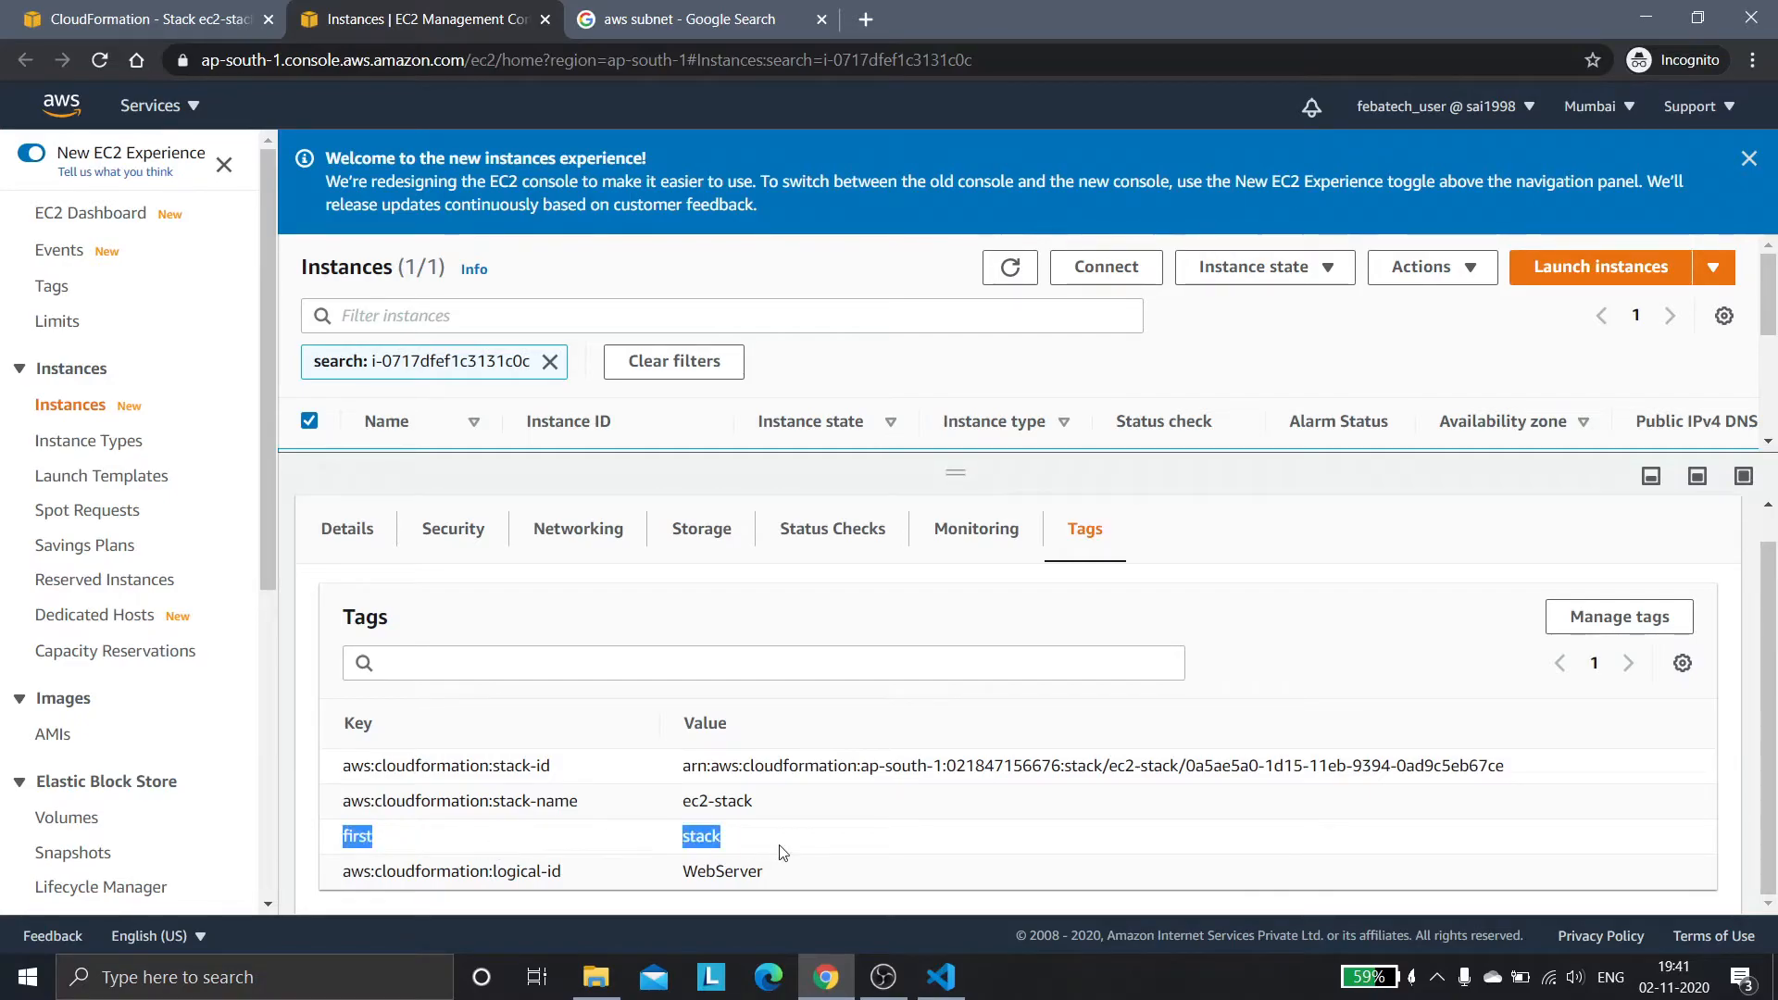
{"action": "left_click", "coordinate": [916, 637]}
Examine the aws:cloudformation:stack-id tag and its ARN value on the instance.
{"action": "left_click_drag", "start_coordinate": [396, 767], "coordinate": [437, 772]}
{"action": "left_click", "coordinate": [454, 830]}
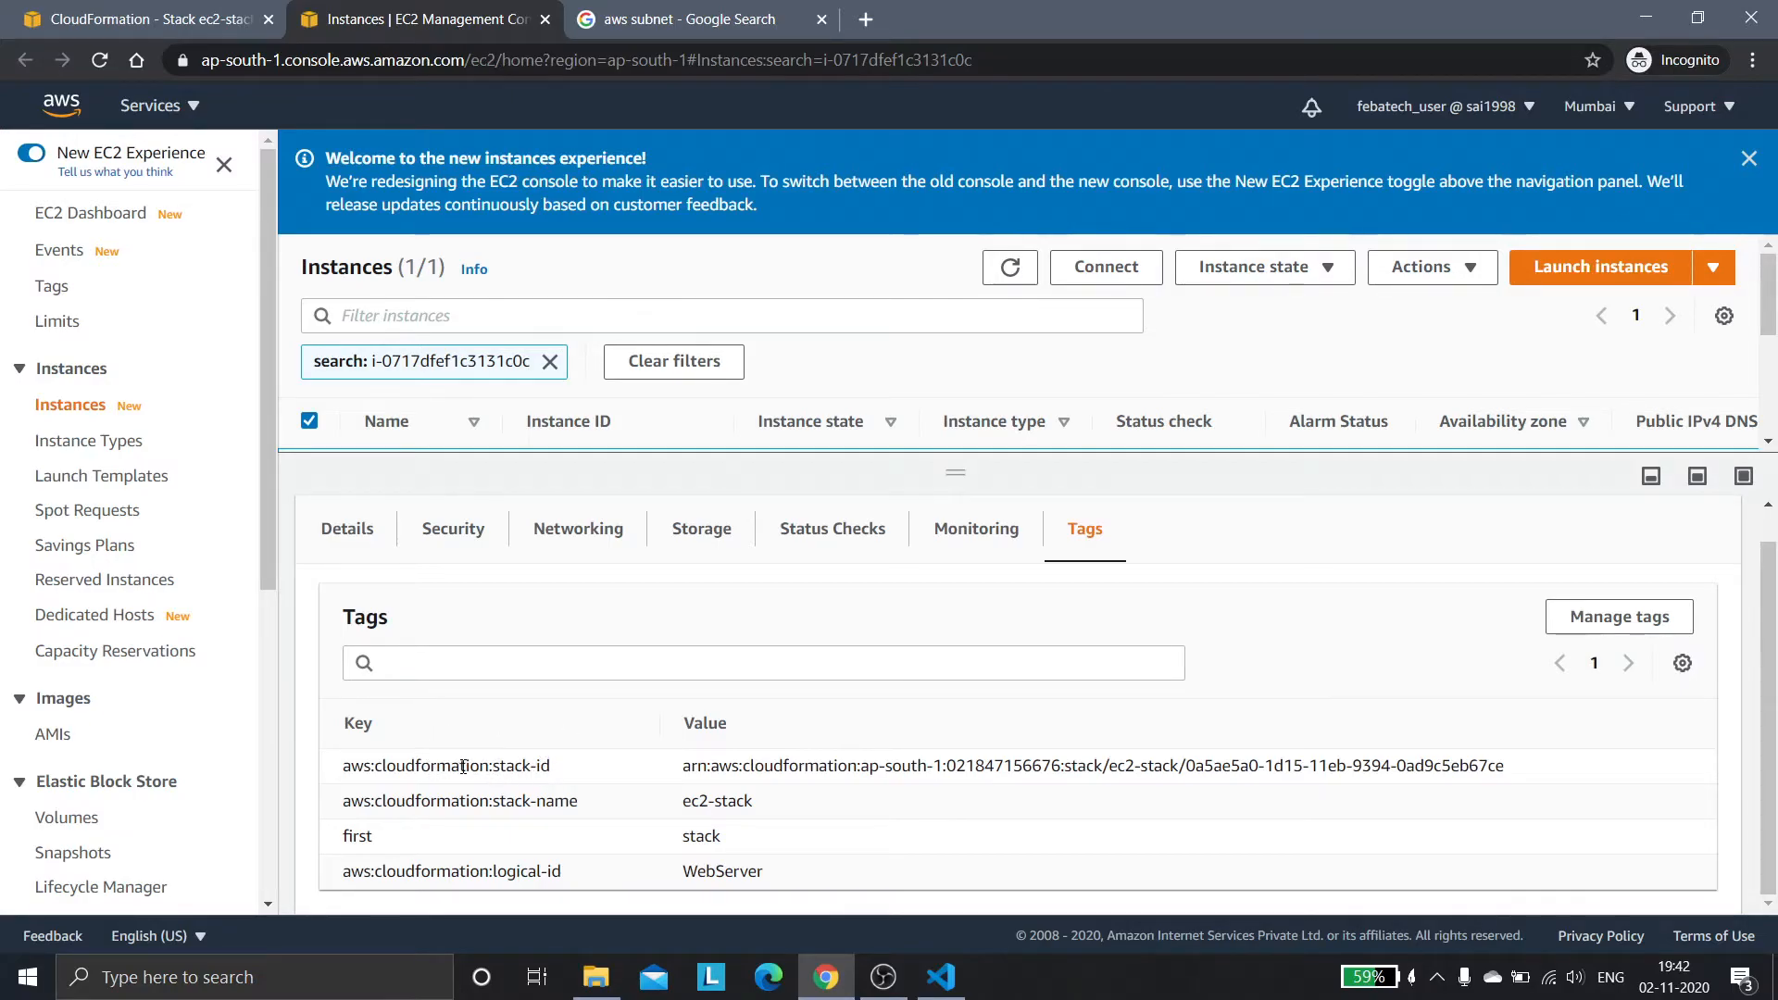
{"action": "mouse_move", "coordinate": [489, 769]}
{"action": "left_mouse_down"}
{"action": "mouse_move", "coordinate": [550, 768]}
{"action": "mouse_move", "coordinate": [499, 769]}
{"action": "left_mouse_up"}
{"action": "left_click", "coordinate": [552, 768]}
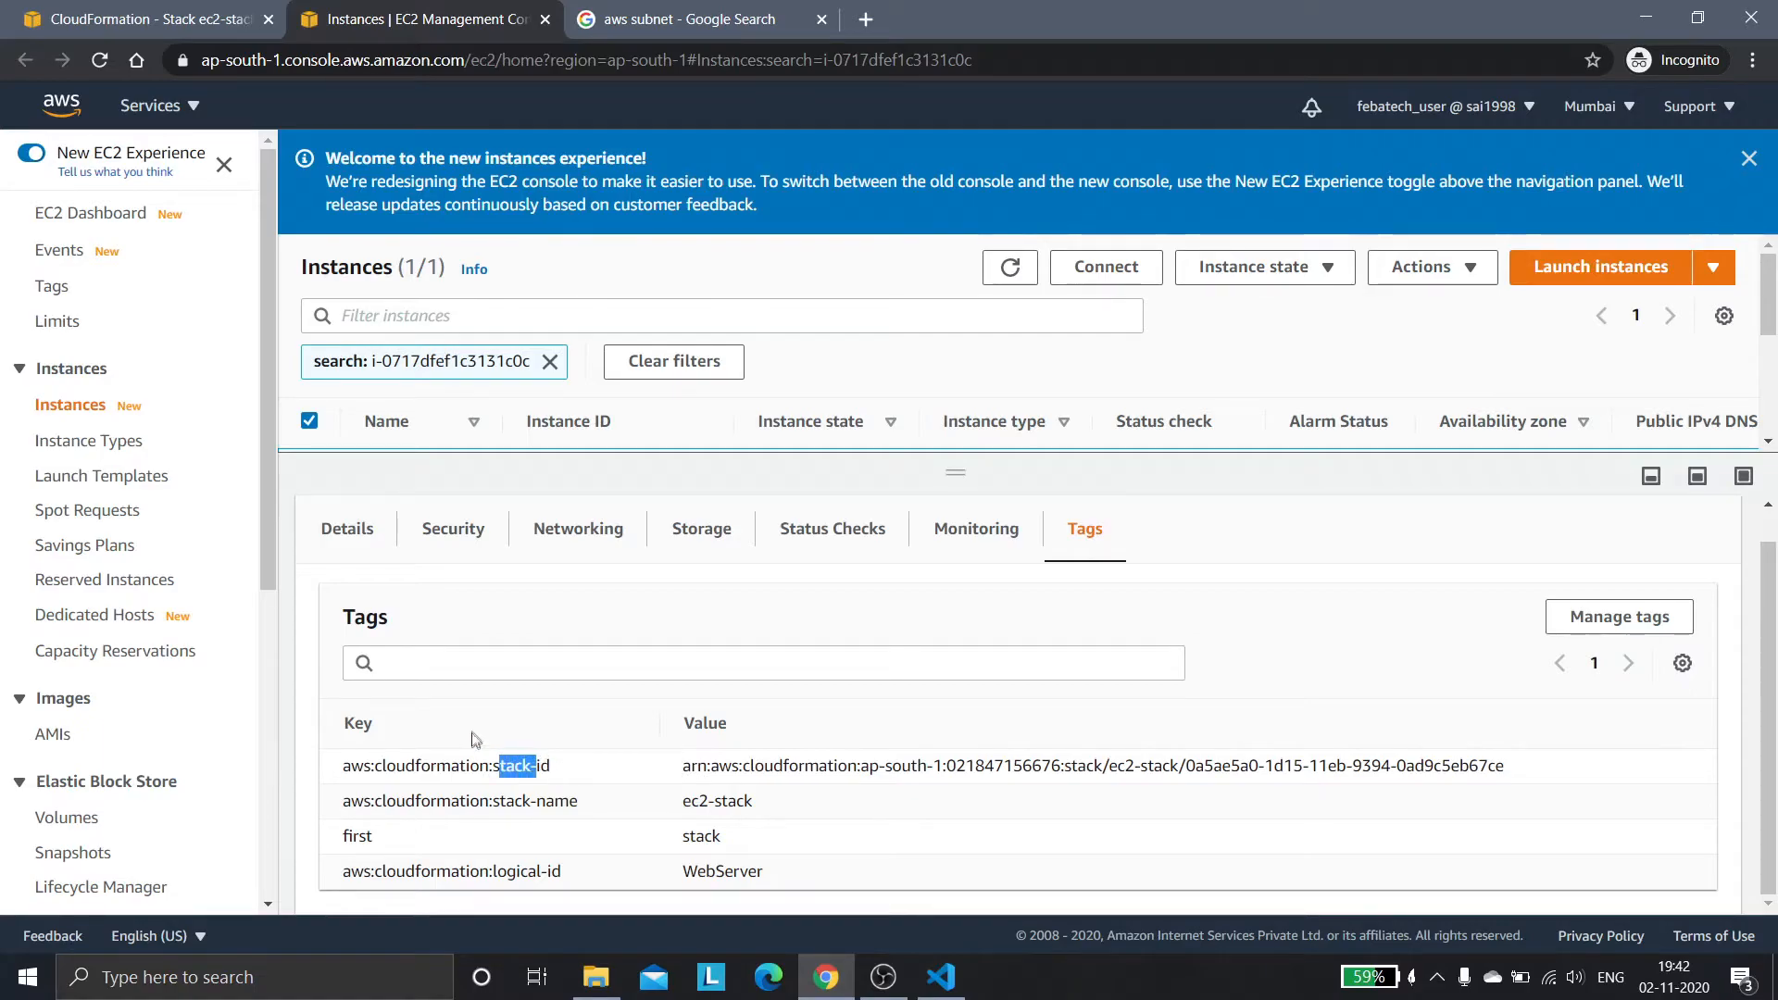
{"action": "left_click_drag", "start_coordinate": [682, 766], "coordinate": [818, 767]}
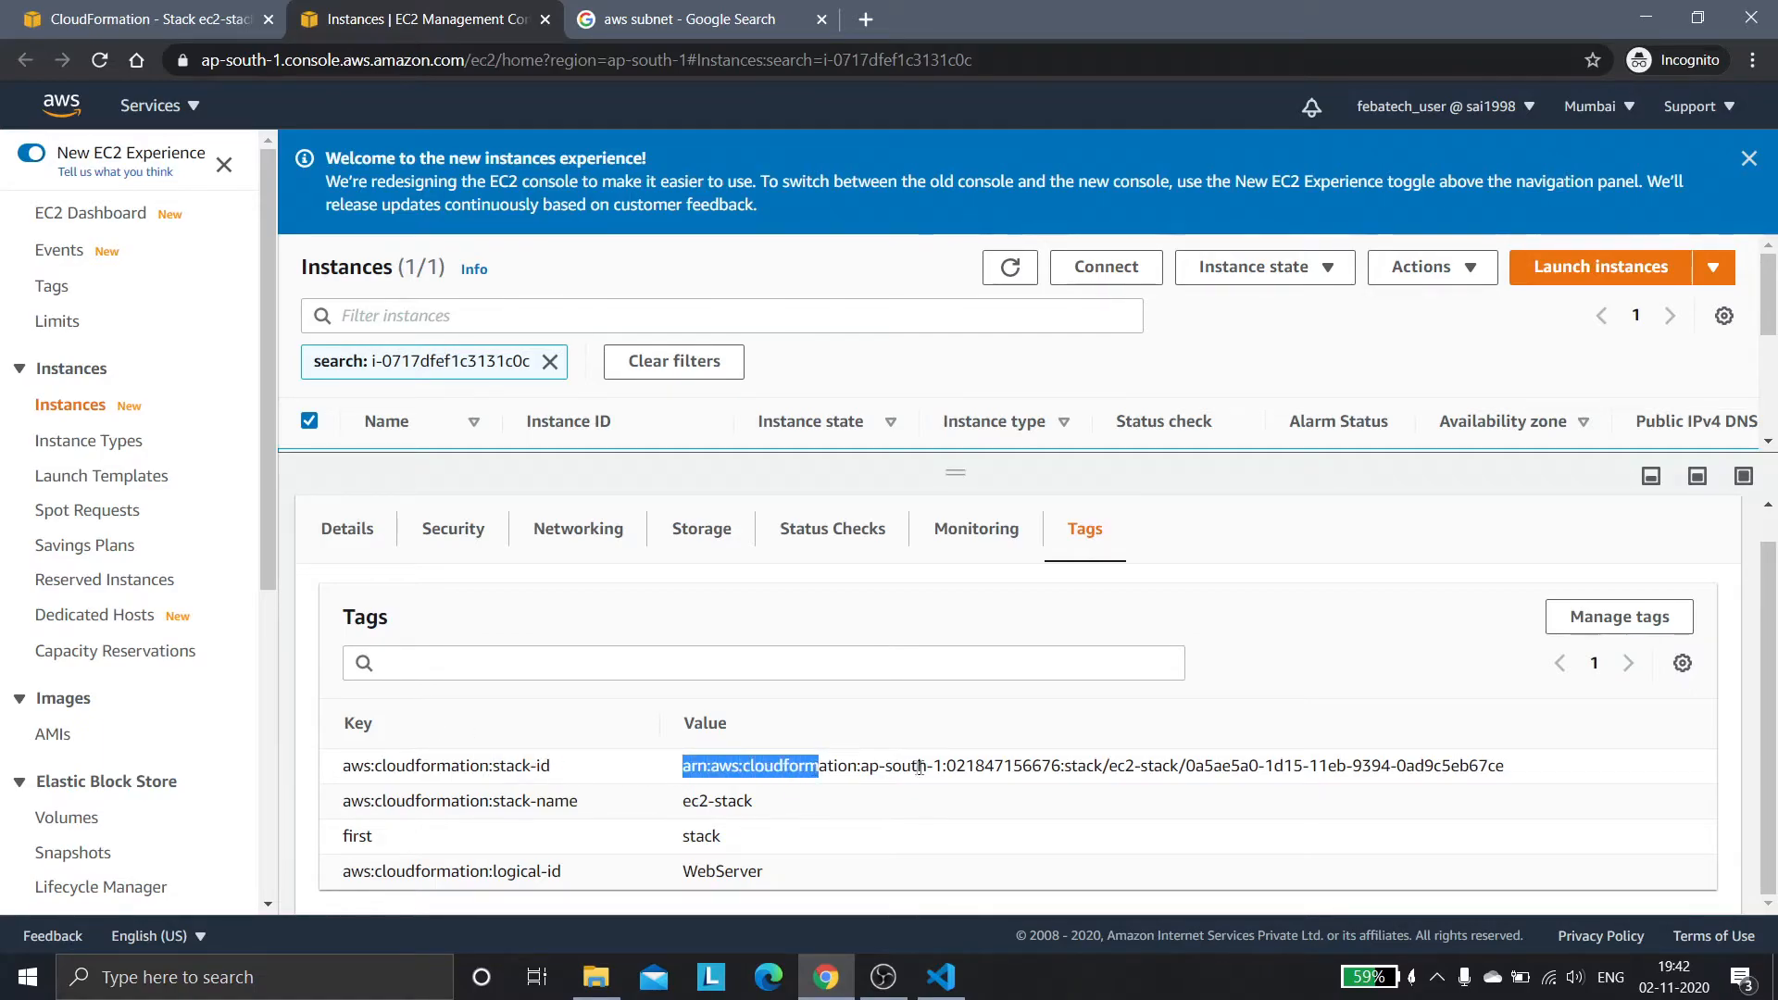
{"action": "left_click", "coordinate": [571, 764]}
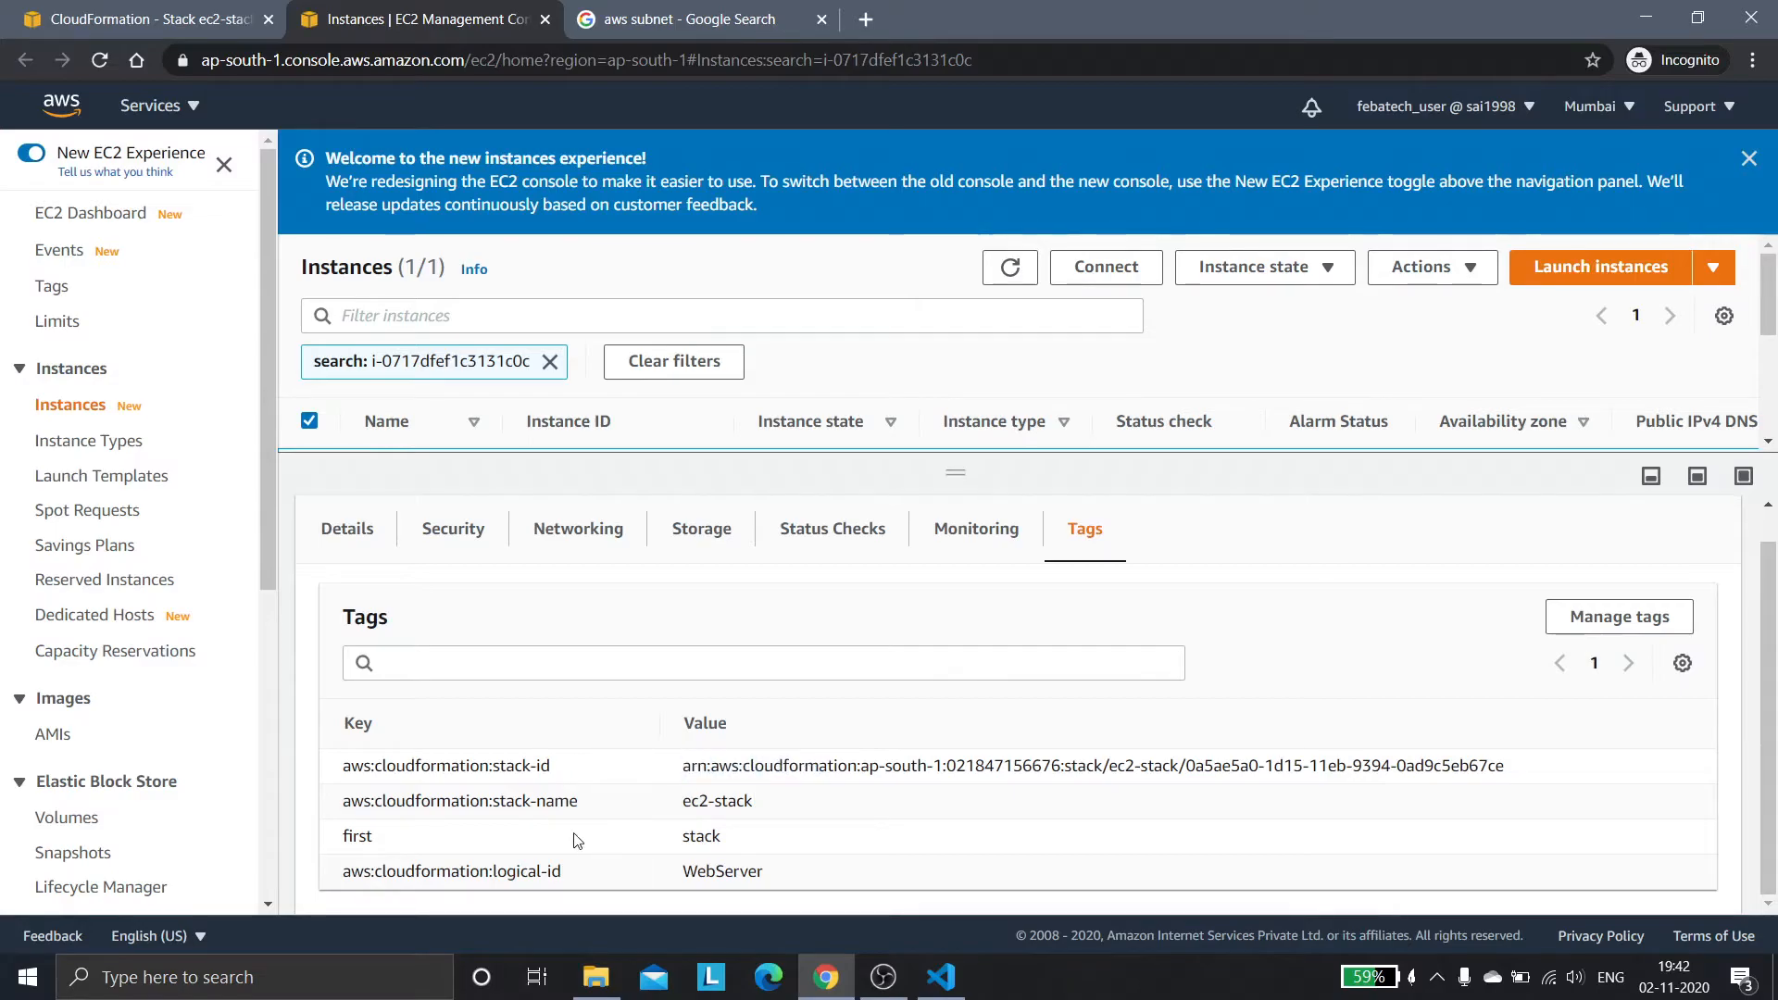
Examine the instance's aws:cloudformation:stack-name and aws:cloudformation:logical-id tags and their values.
{"action": "left_click_drag", "start_coordinate": [494, 804], "coordinate": [752, 802]}
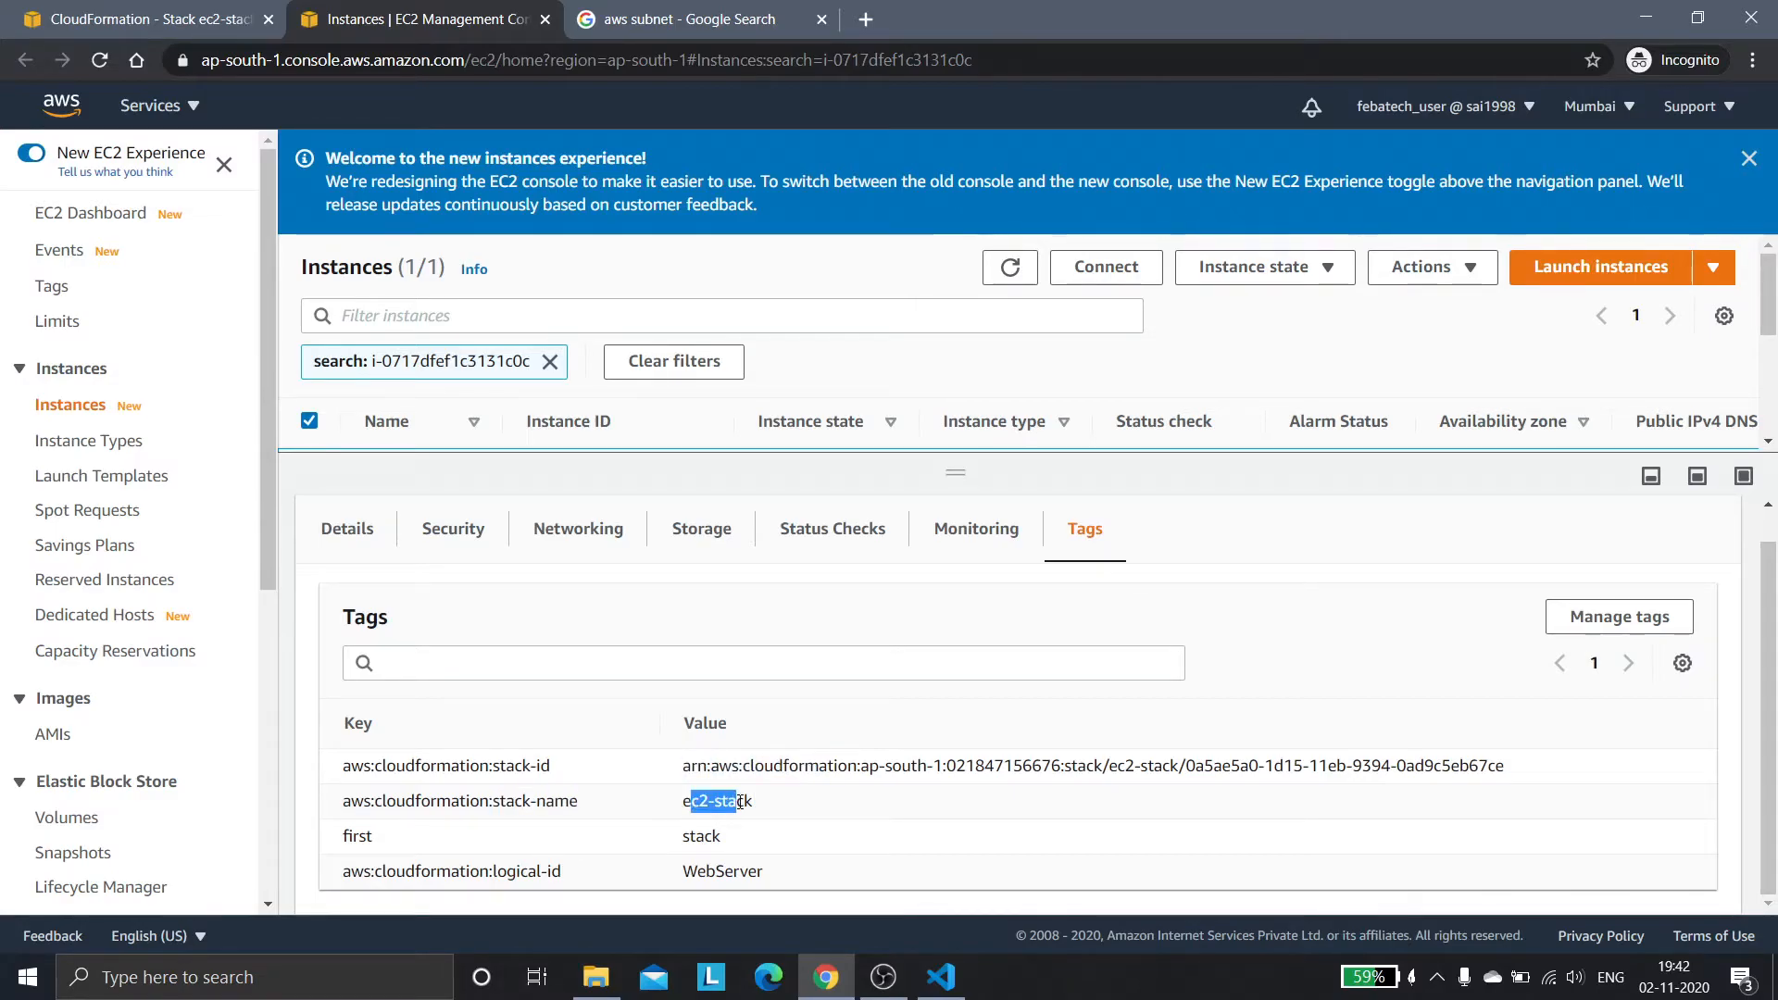
{"action": "left_click", "coordinate": [671, 773]}
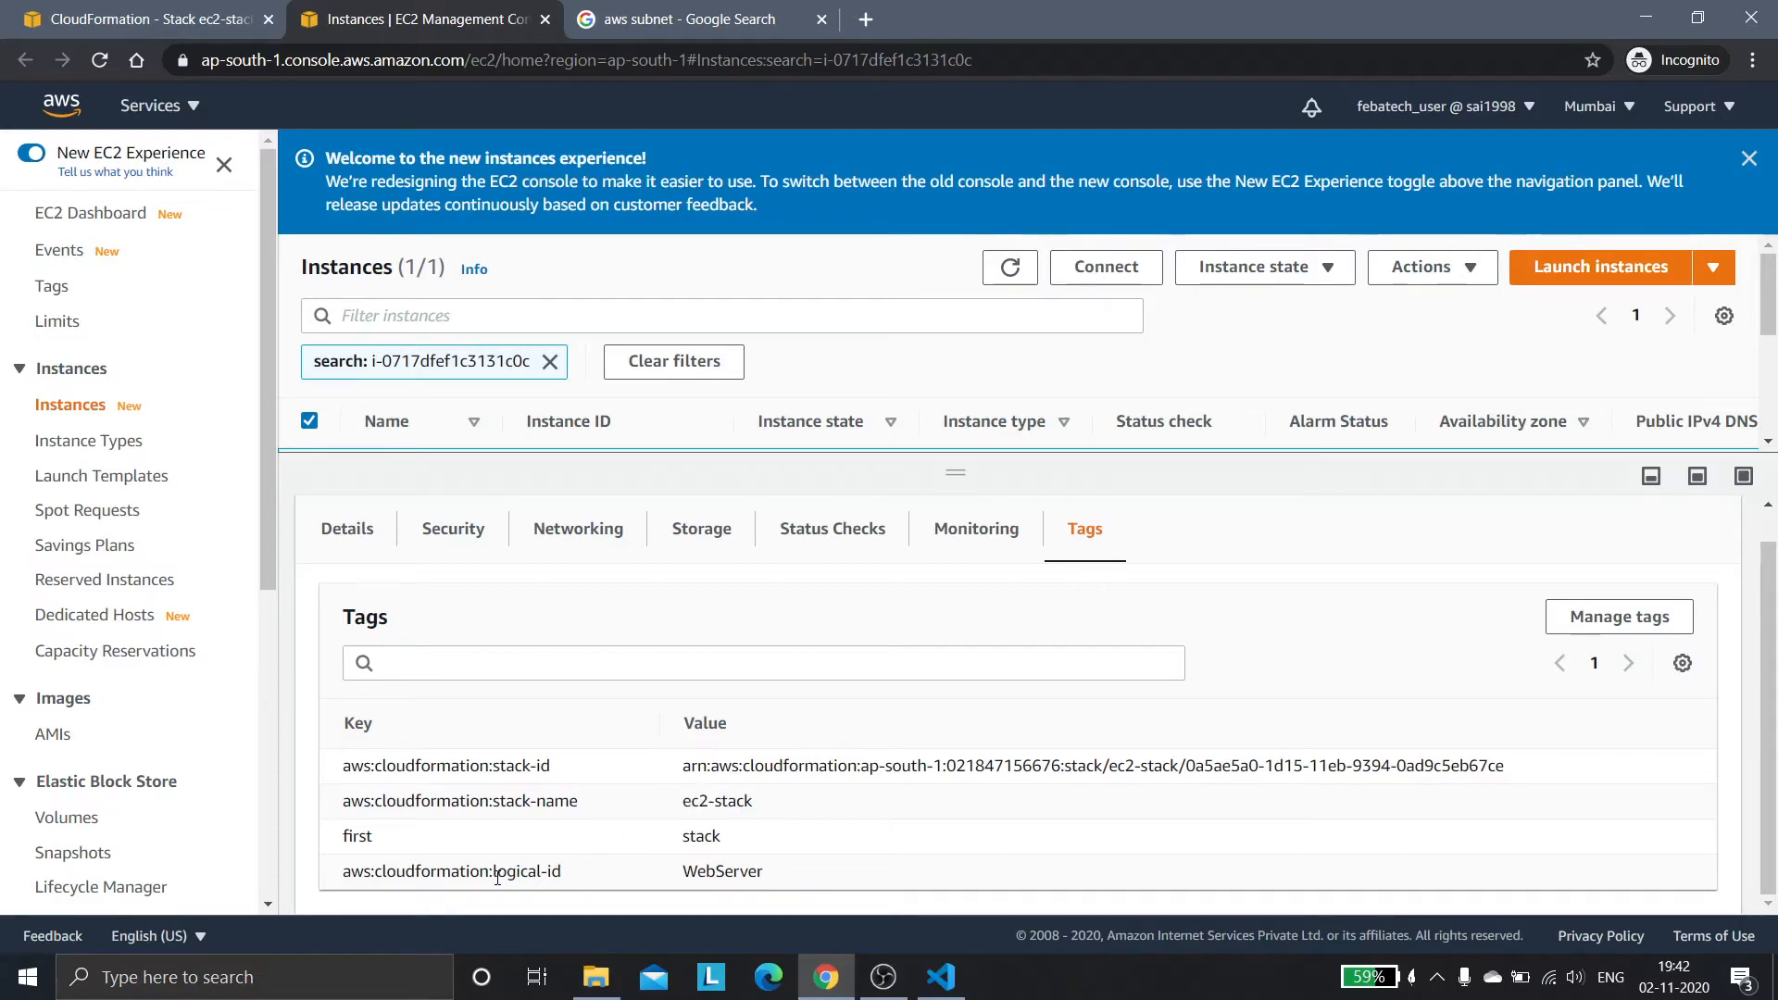
{"action": "left_click_drag", "start_coordinate": [494, 877], "coordinate": [785, 880]}
{"action": "left_click", "coordinate": [593, 878]}
{"action": "left_click", "coordinate": [798, 881]}
{"action": "left_click_drag", "start_coordinate": [682, 878], "coordinate": [780, 878]}
{"action": "left_click", "coordinate": [779, 876]}
Open the WebServerSecurityGroup resource from the ec2-stack resources and review the types and sources of its inbound rules.
{"action": "left_click", "coordinate": [172, 16]}
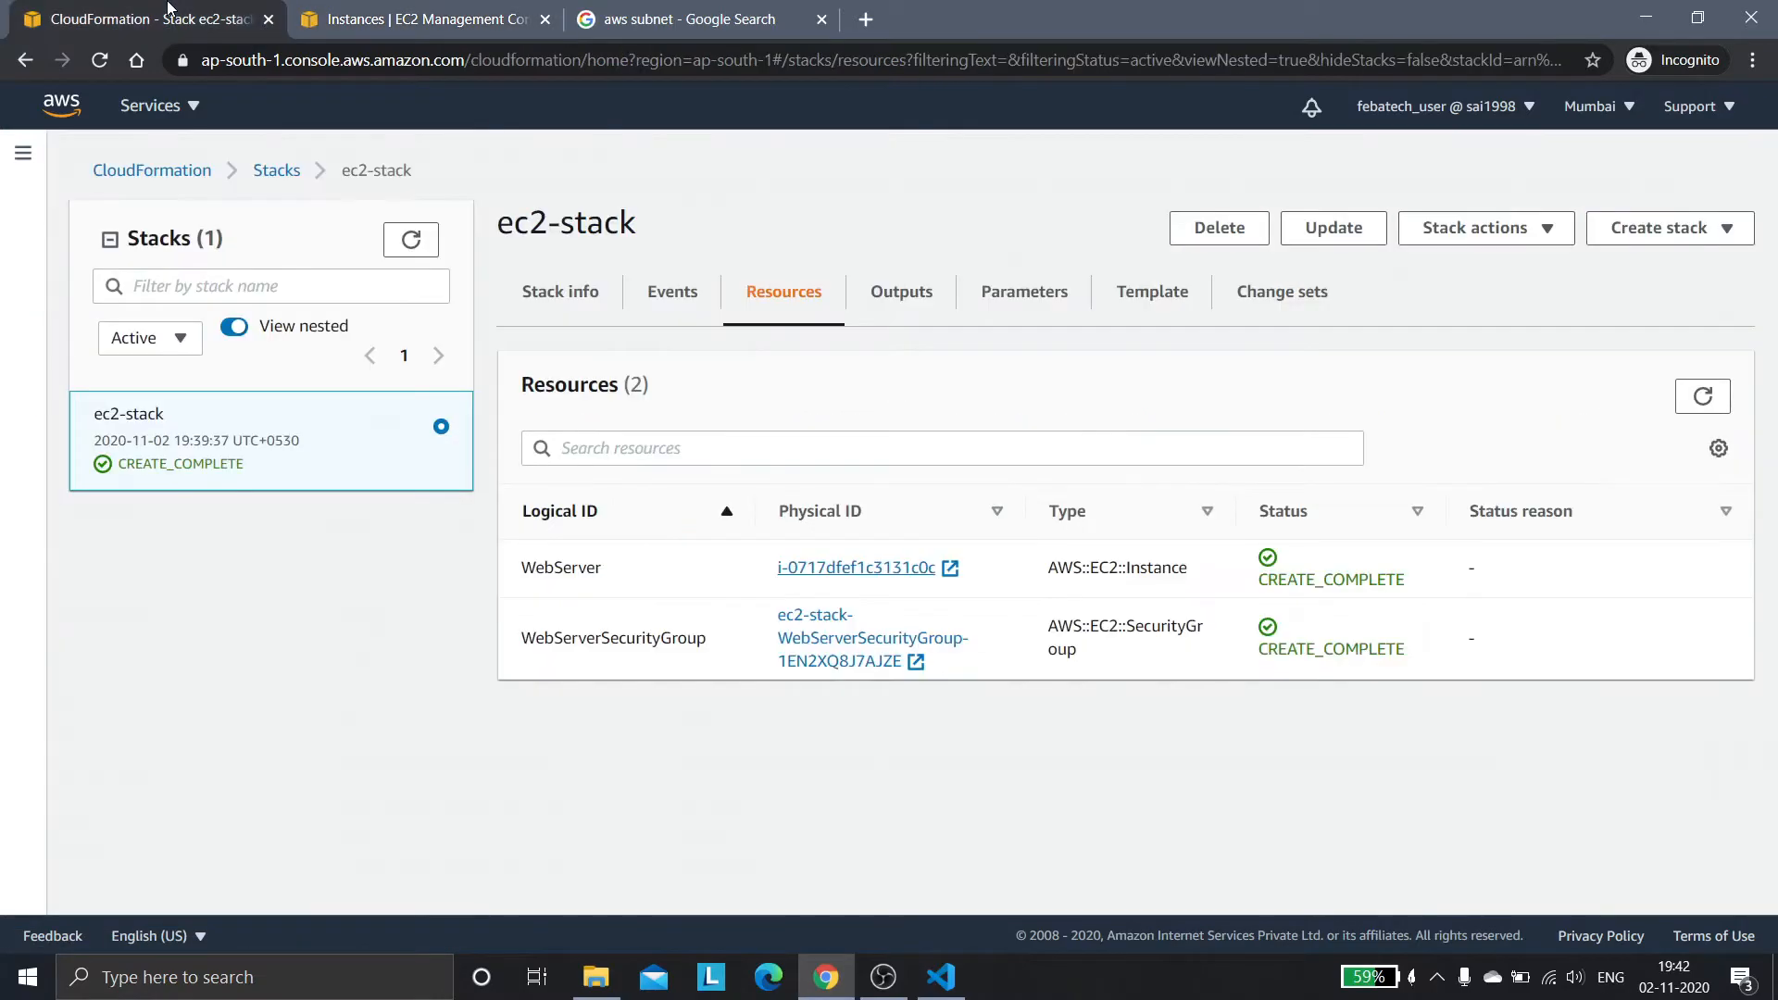
{"action": "left_click", "coordinate": [827, 649]}
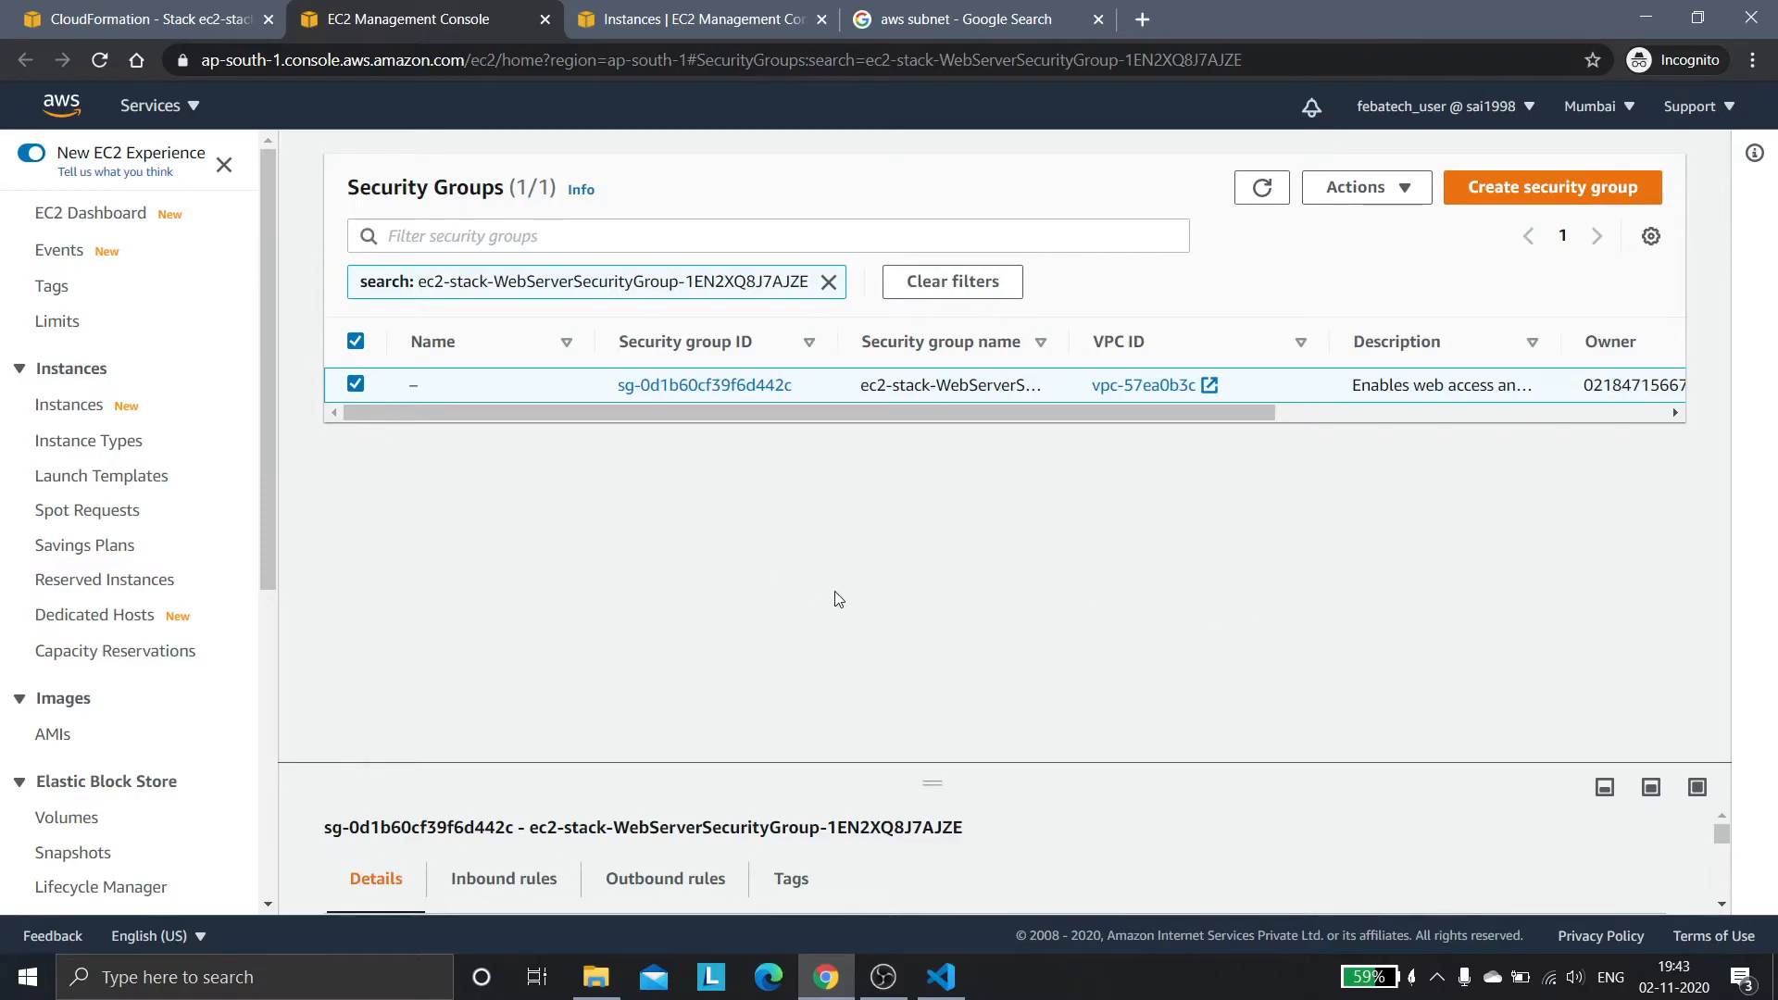
{"action": "left_click", "coordinate": [515, 878]}
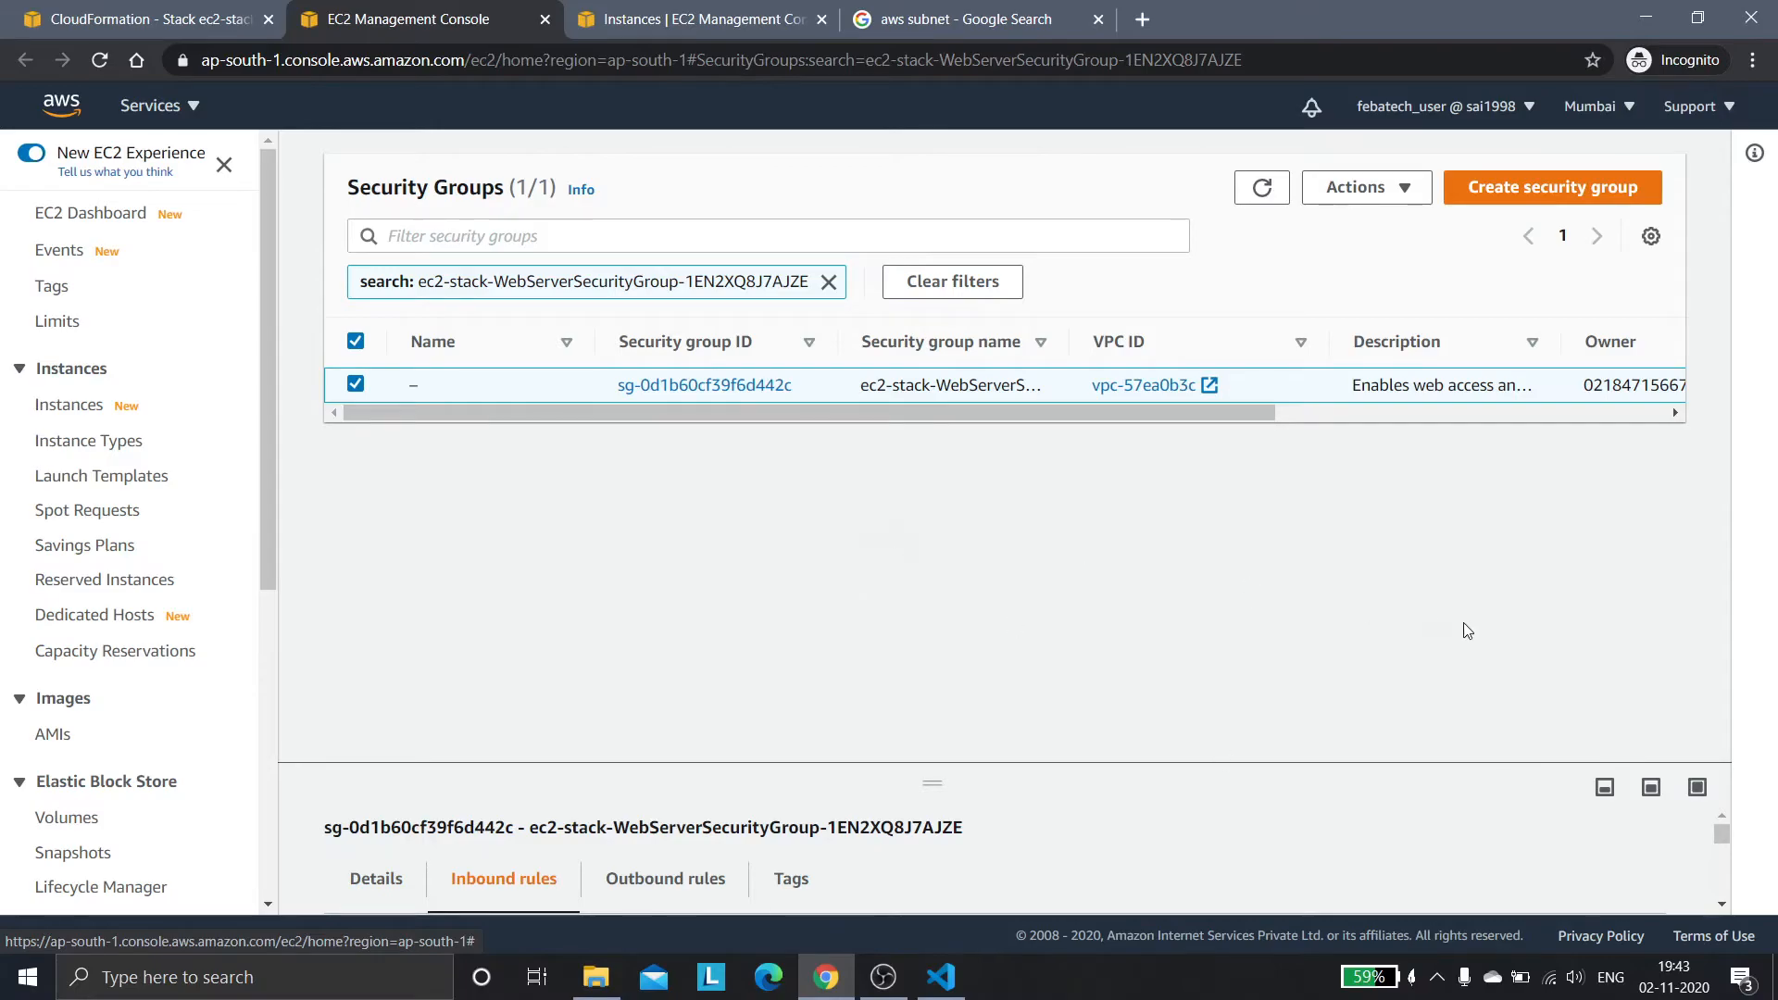
{"action": "left_click", "coordinate": [1700, 789]}
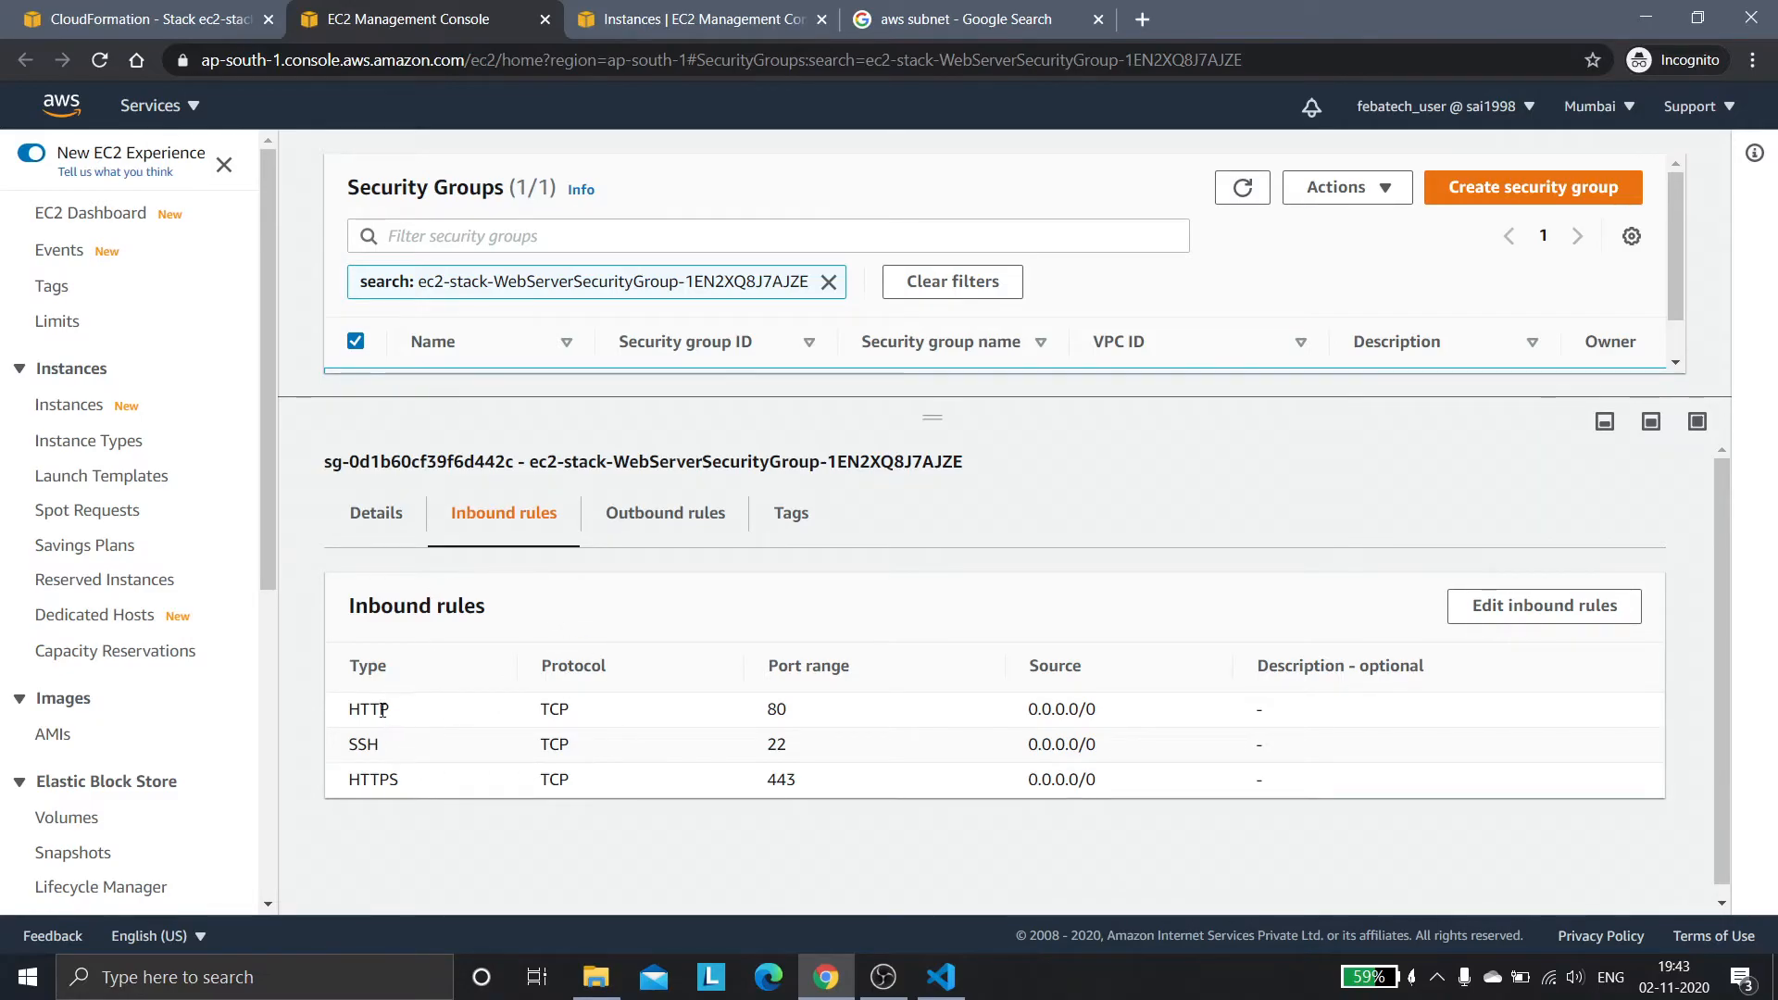
{"action": "left_click_drag", "start_coordinate": [381, 710], "coordinate": [376, 778]}
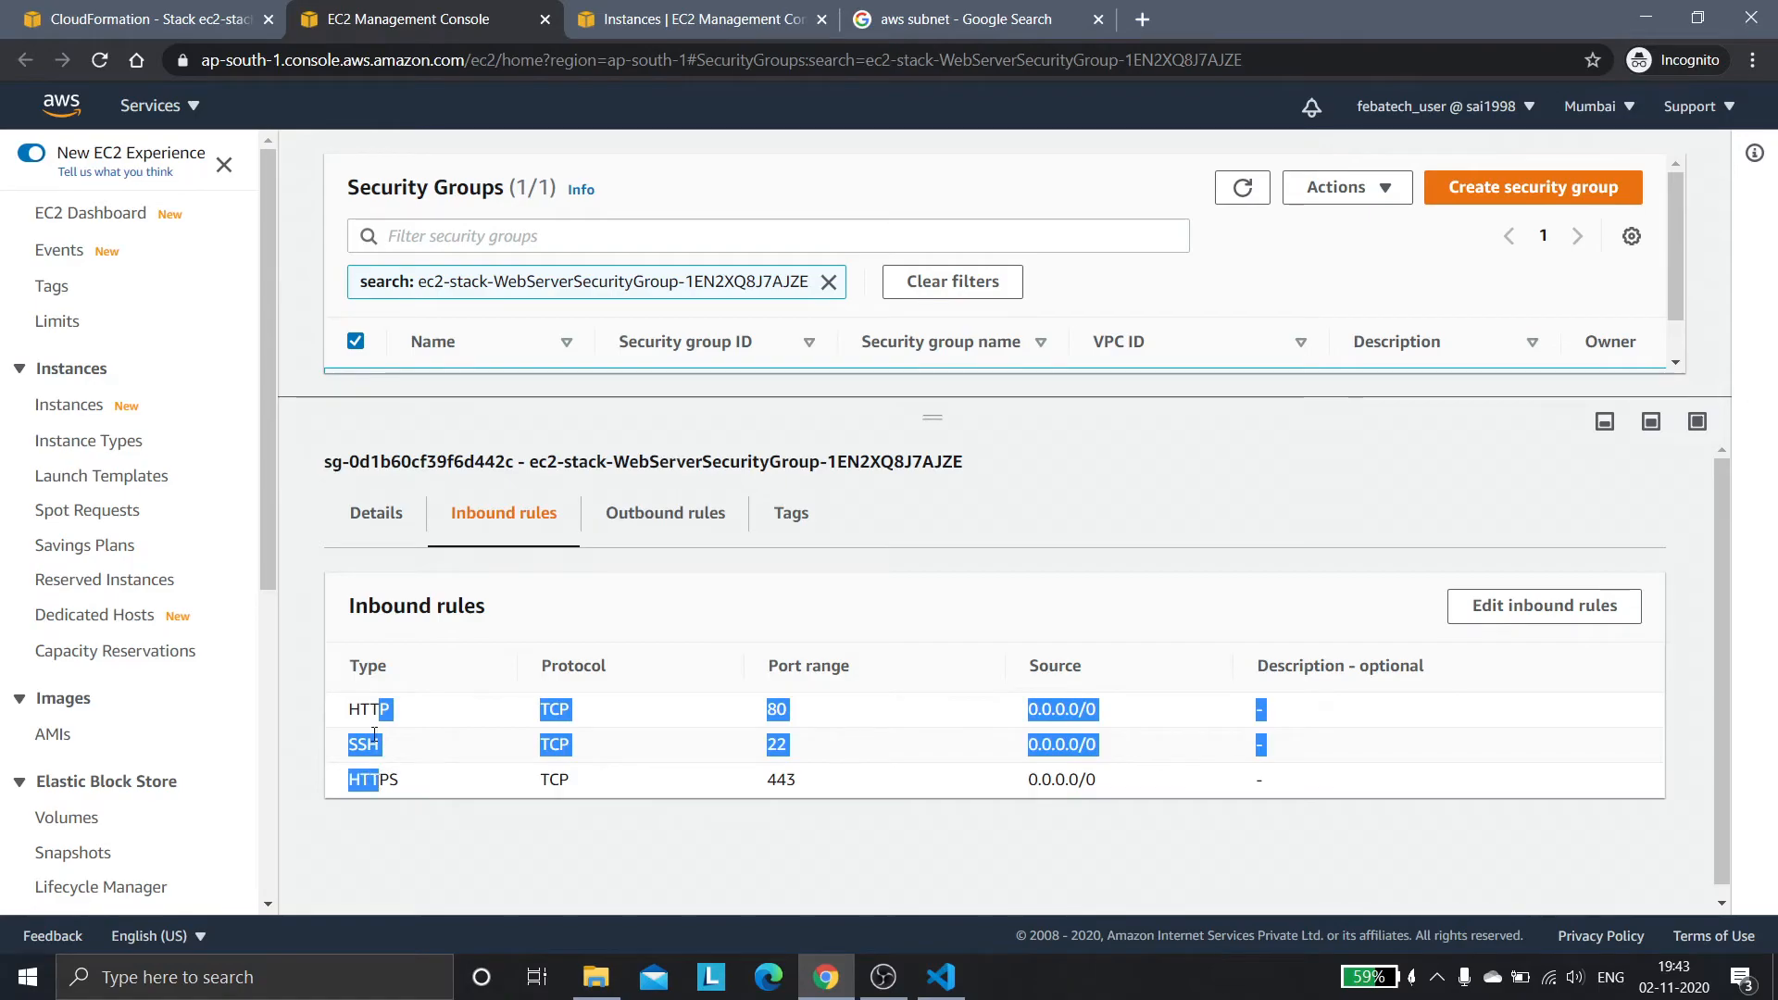
{"action": "left_click", "coordinate": [439, 836]}
{"action": "left_click_drag", "start_coordinate": [1034, 715], "coordinate": [1146, 825]}
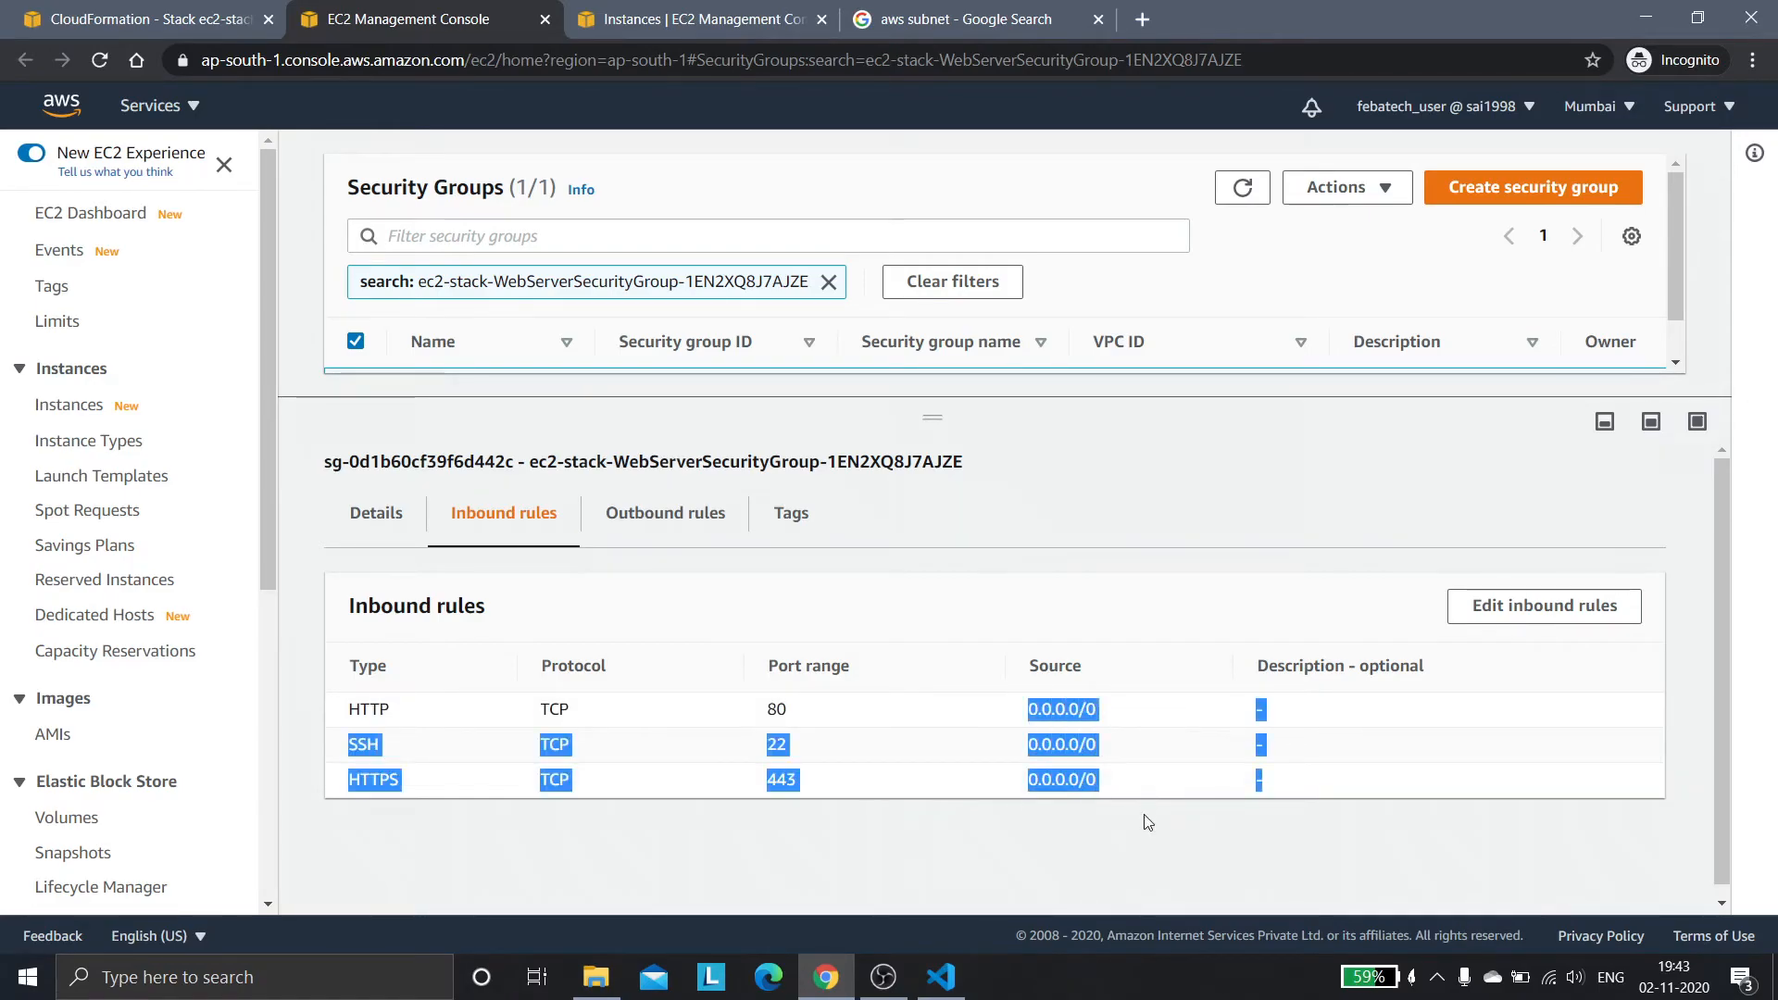
{"action": "left_click", "coordinate": [1146, 825]}
Check the security group's tags, including the custom tag first, and collapse its details pane.
{"action": "left_click", "coordinate": [789, 513]}
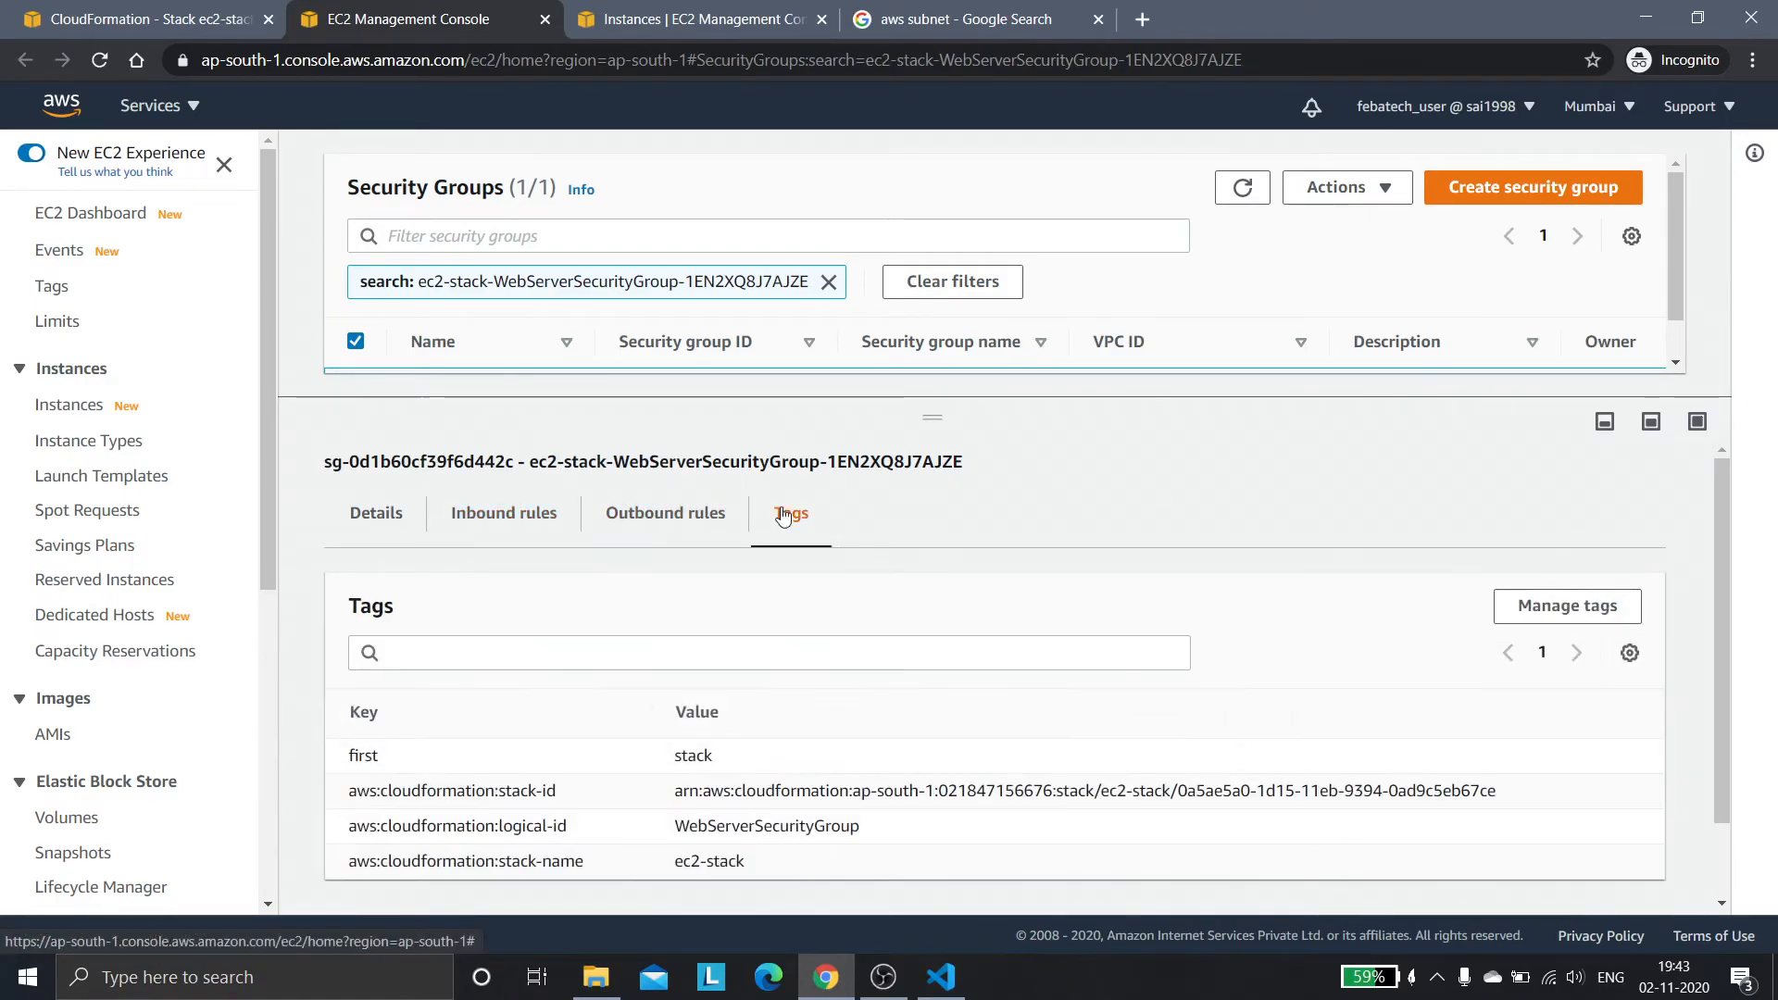
{"action": "left_click_drag", "start_coordinate": [349, 748], "coordinate": [543, 793]}
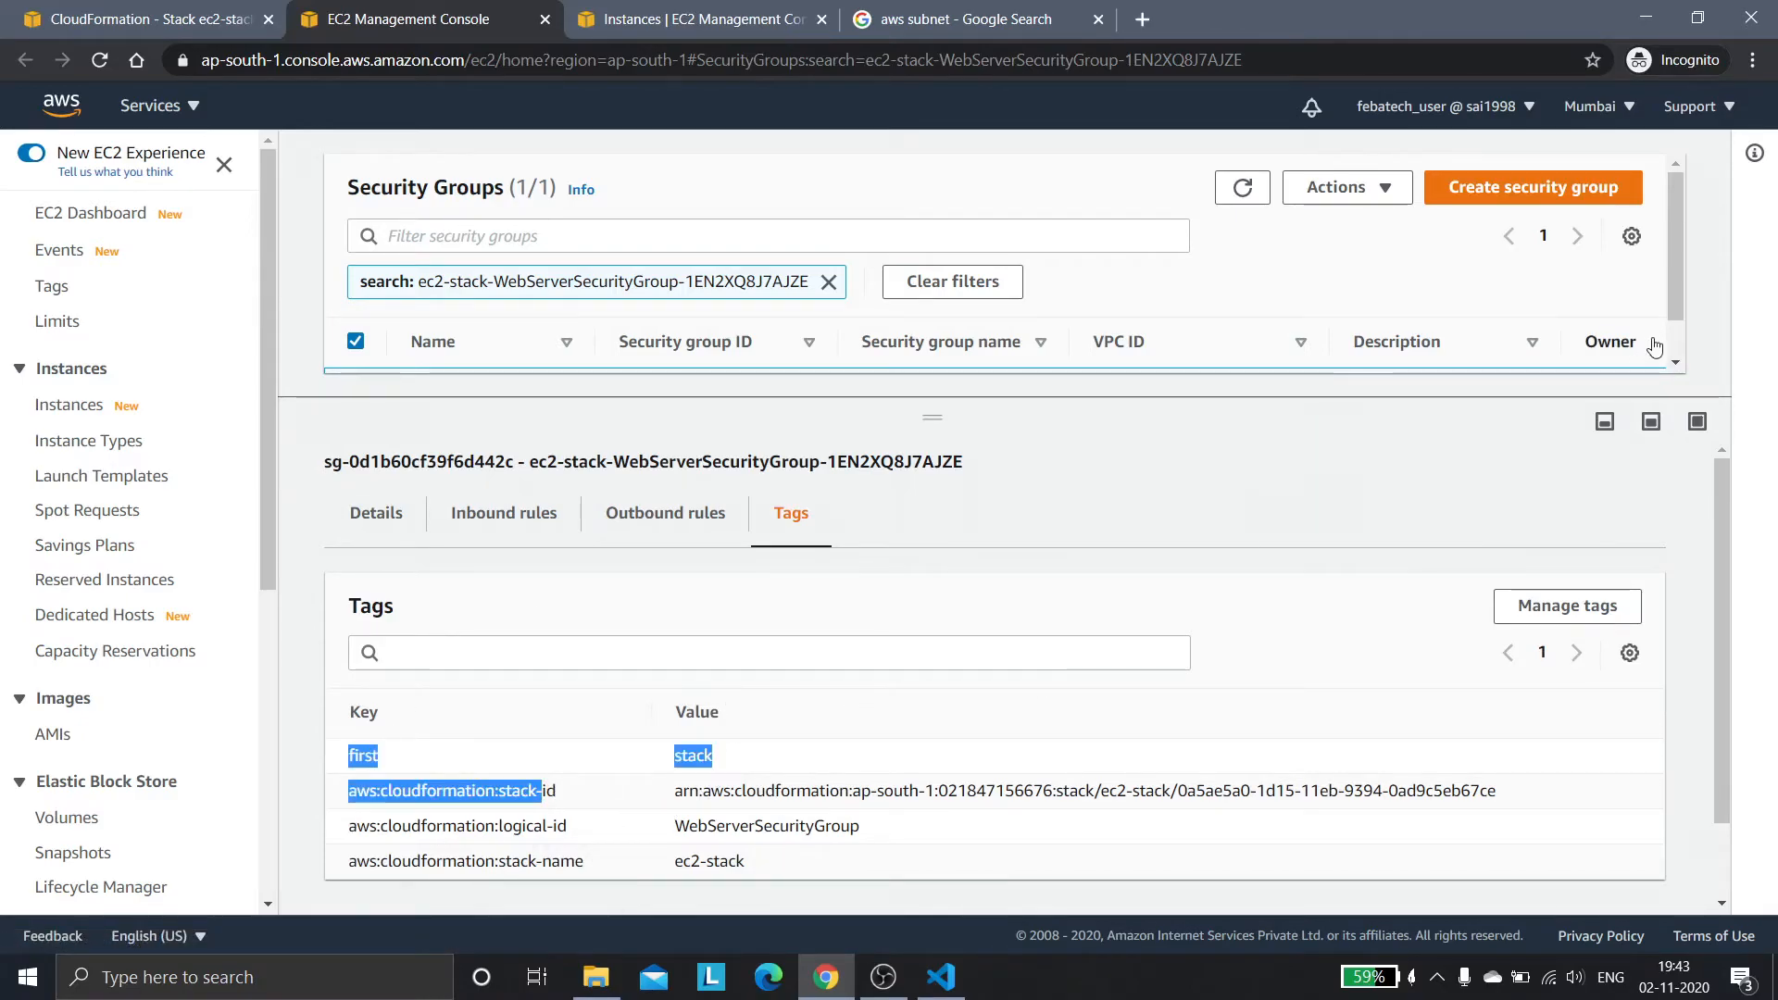
{"action": "left_click", "coordinate": [969, 559]}
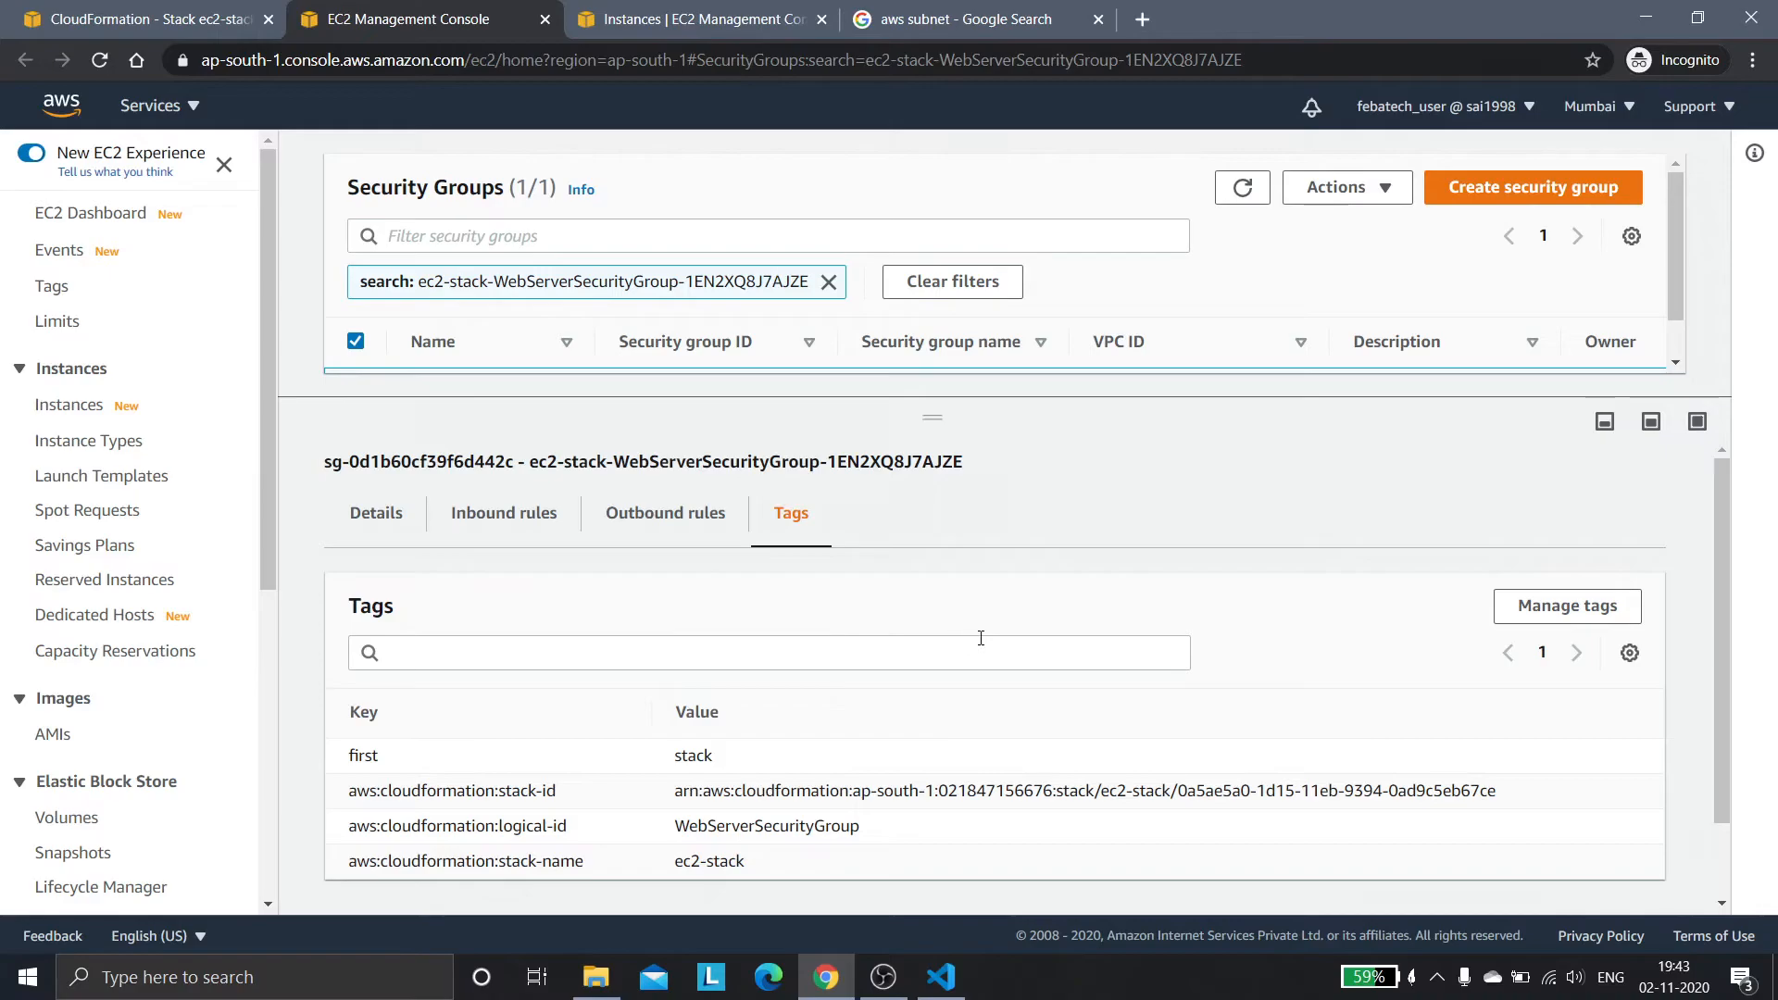
{"action": "left_click", "coordinate": [1595, 427]}
Return to the web server instance, check the security group attached in its security details, and collapse the details pane.
{"action": "left_click", "coordinate": [716, 14]}
{"action": "left_click", "coordinate": [348, 563]}
{"action": "left_click", "coordinate": [453, 563]}
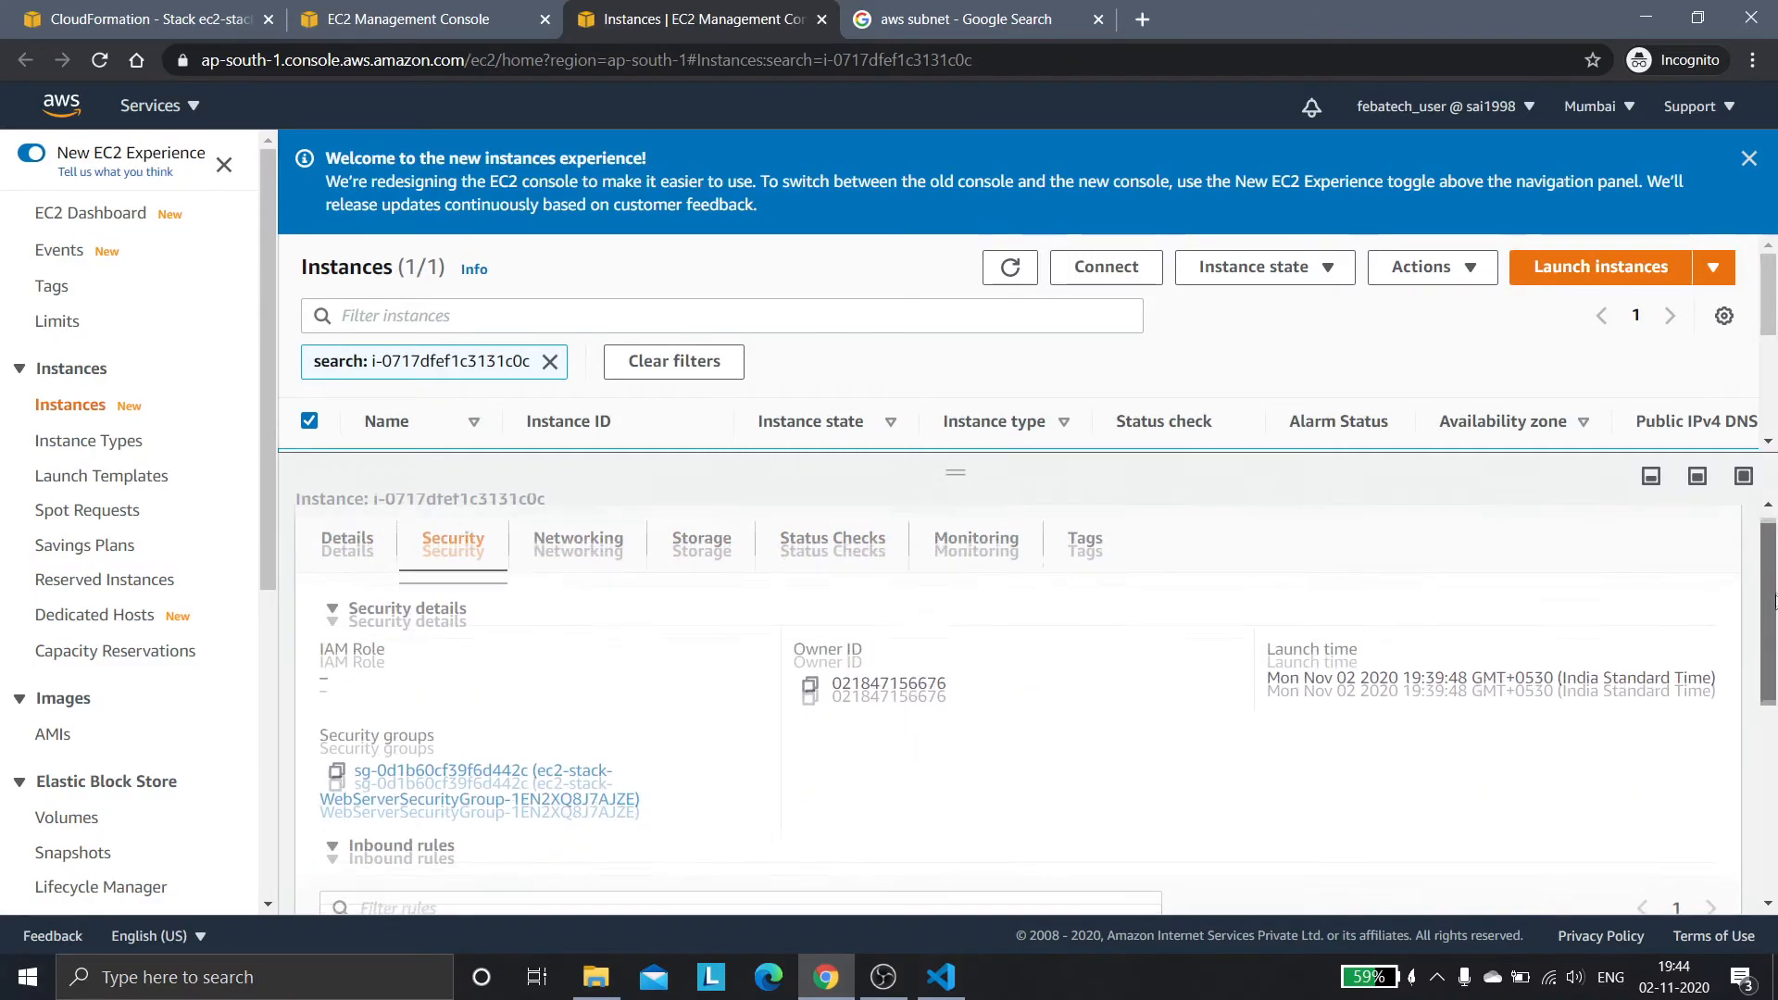
{"action": "scroll", "coordinate": [519, 741], "scroll_direction": "down", "scroll_amount": 1}
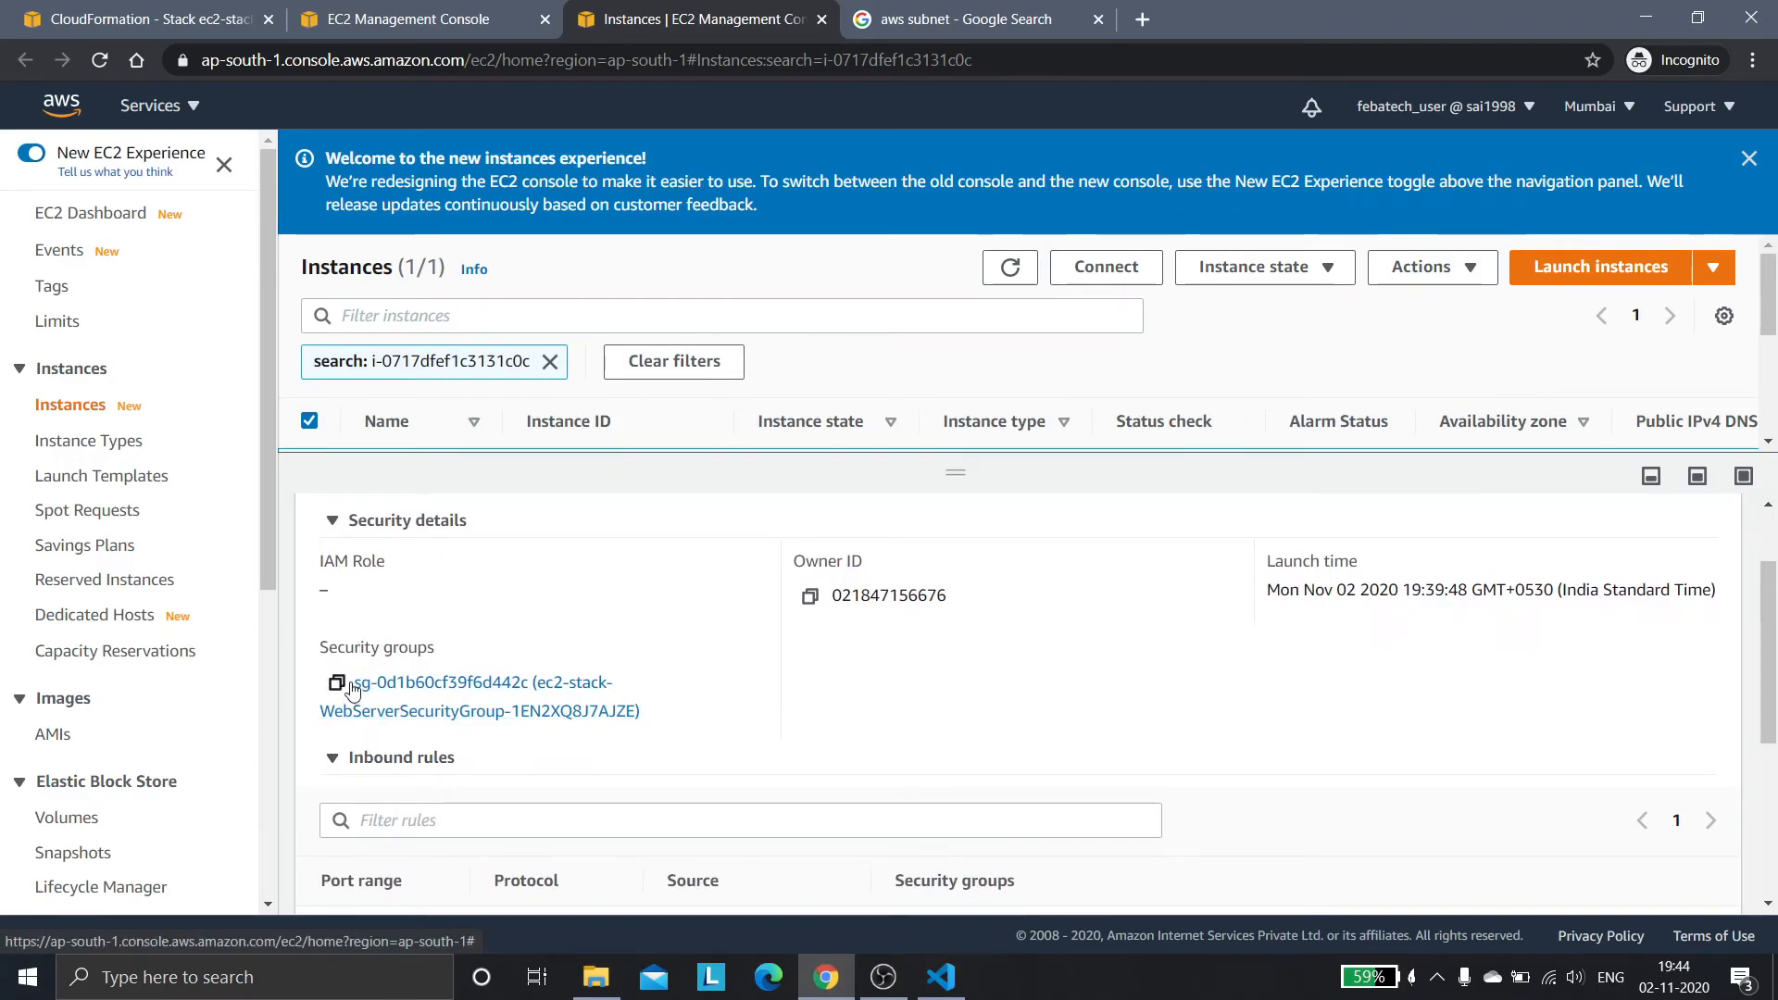
{"action": "left_click_drag", "start_coordinate": [664, 717], "coordinate": [284, 695]}
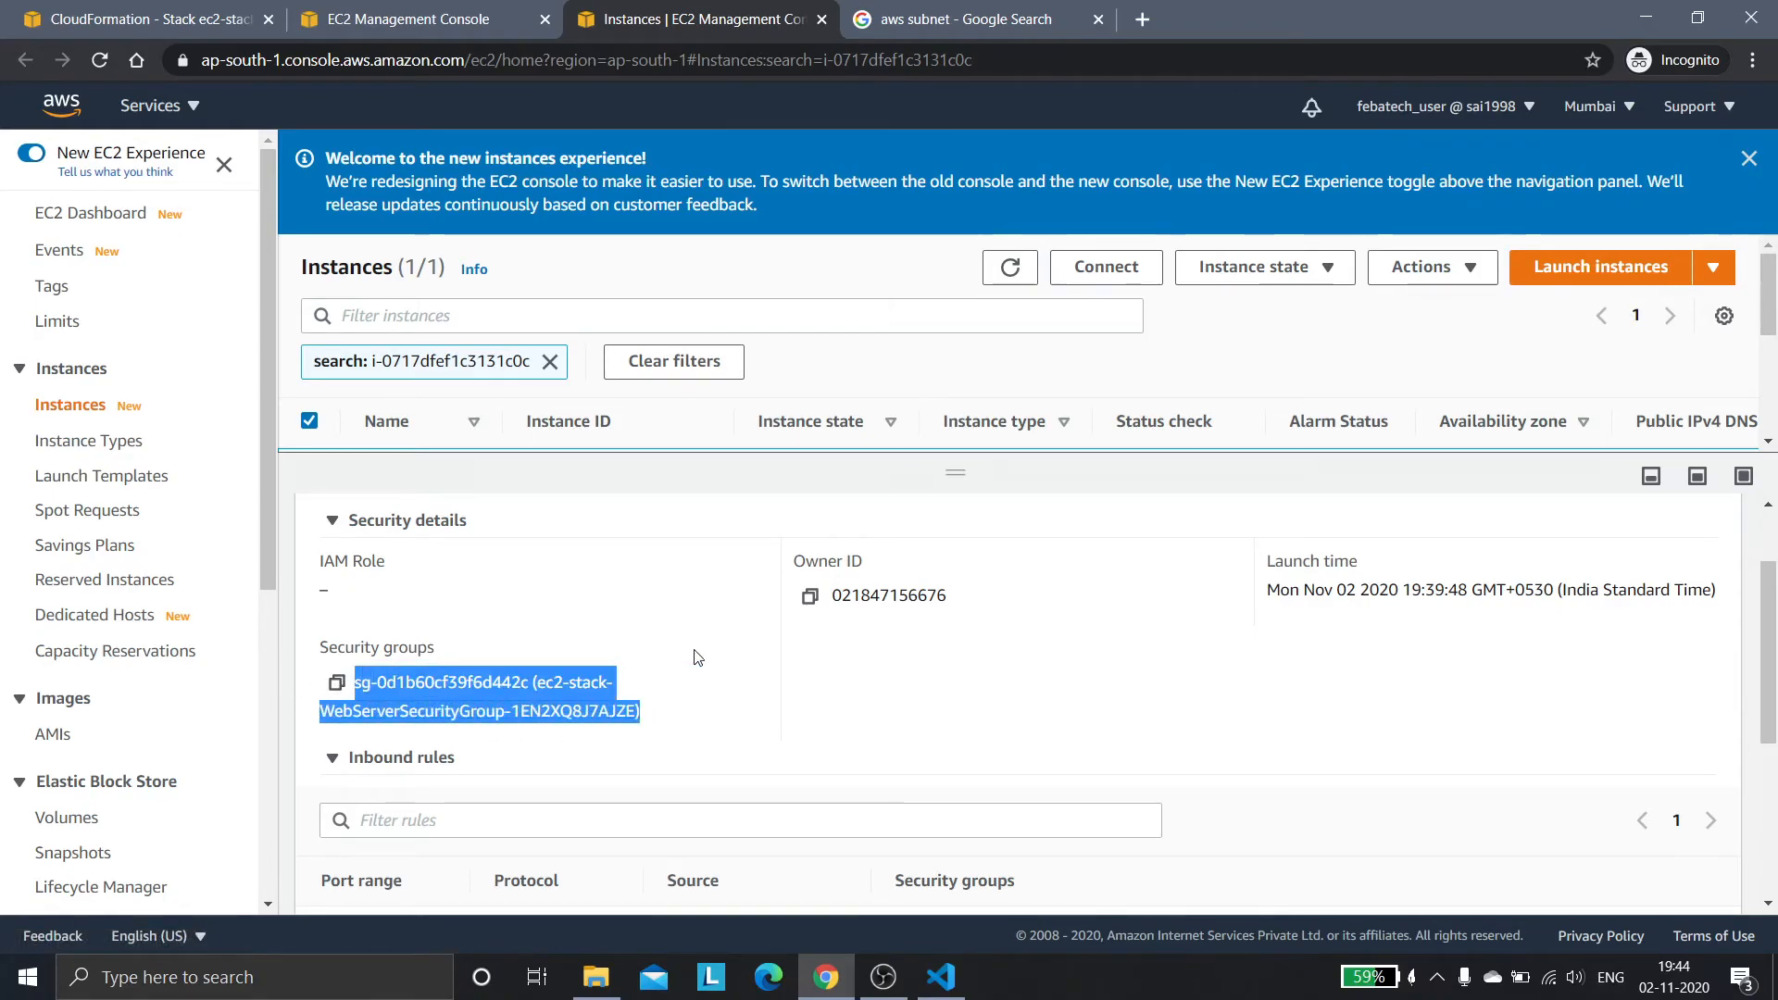
{"action": "left_click", "coordinate": [1651, 476]}
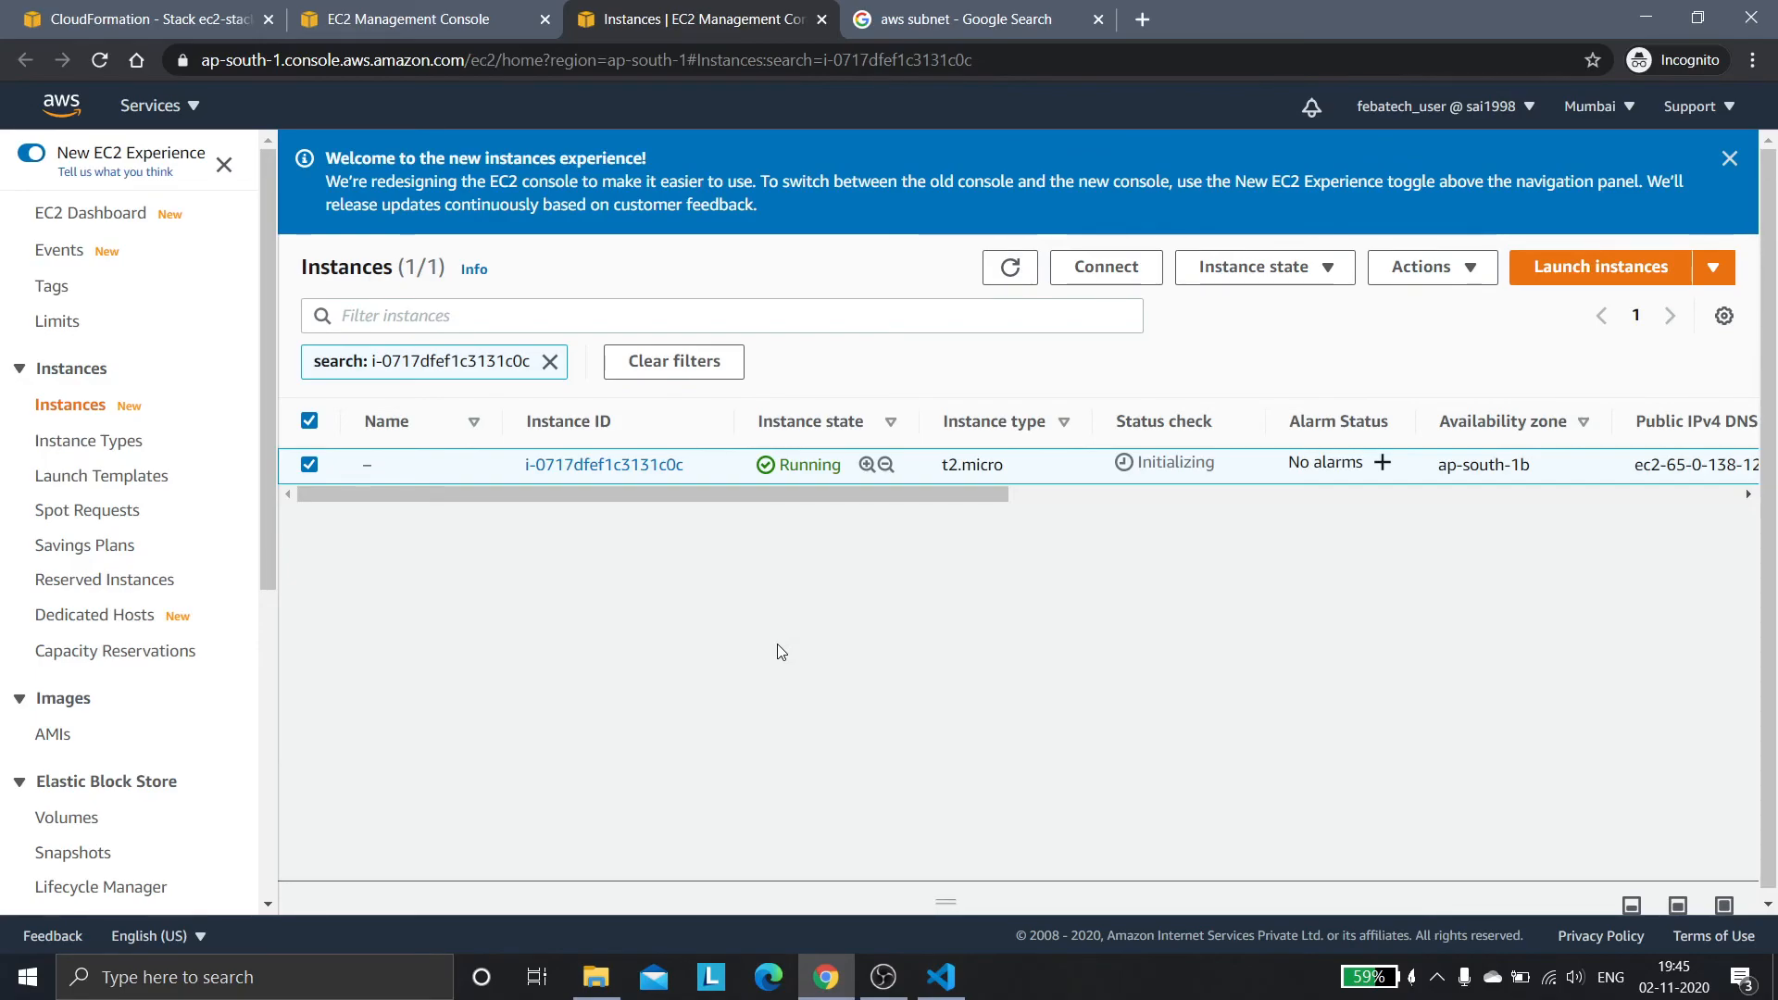
Delete the ec2-stack in CloudFormation, confirm the deletion and refresh the stack's events.
{"action": "left_click", "coordinate": [158, 9]}
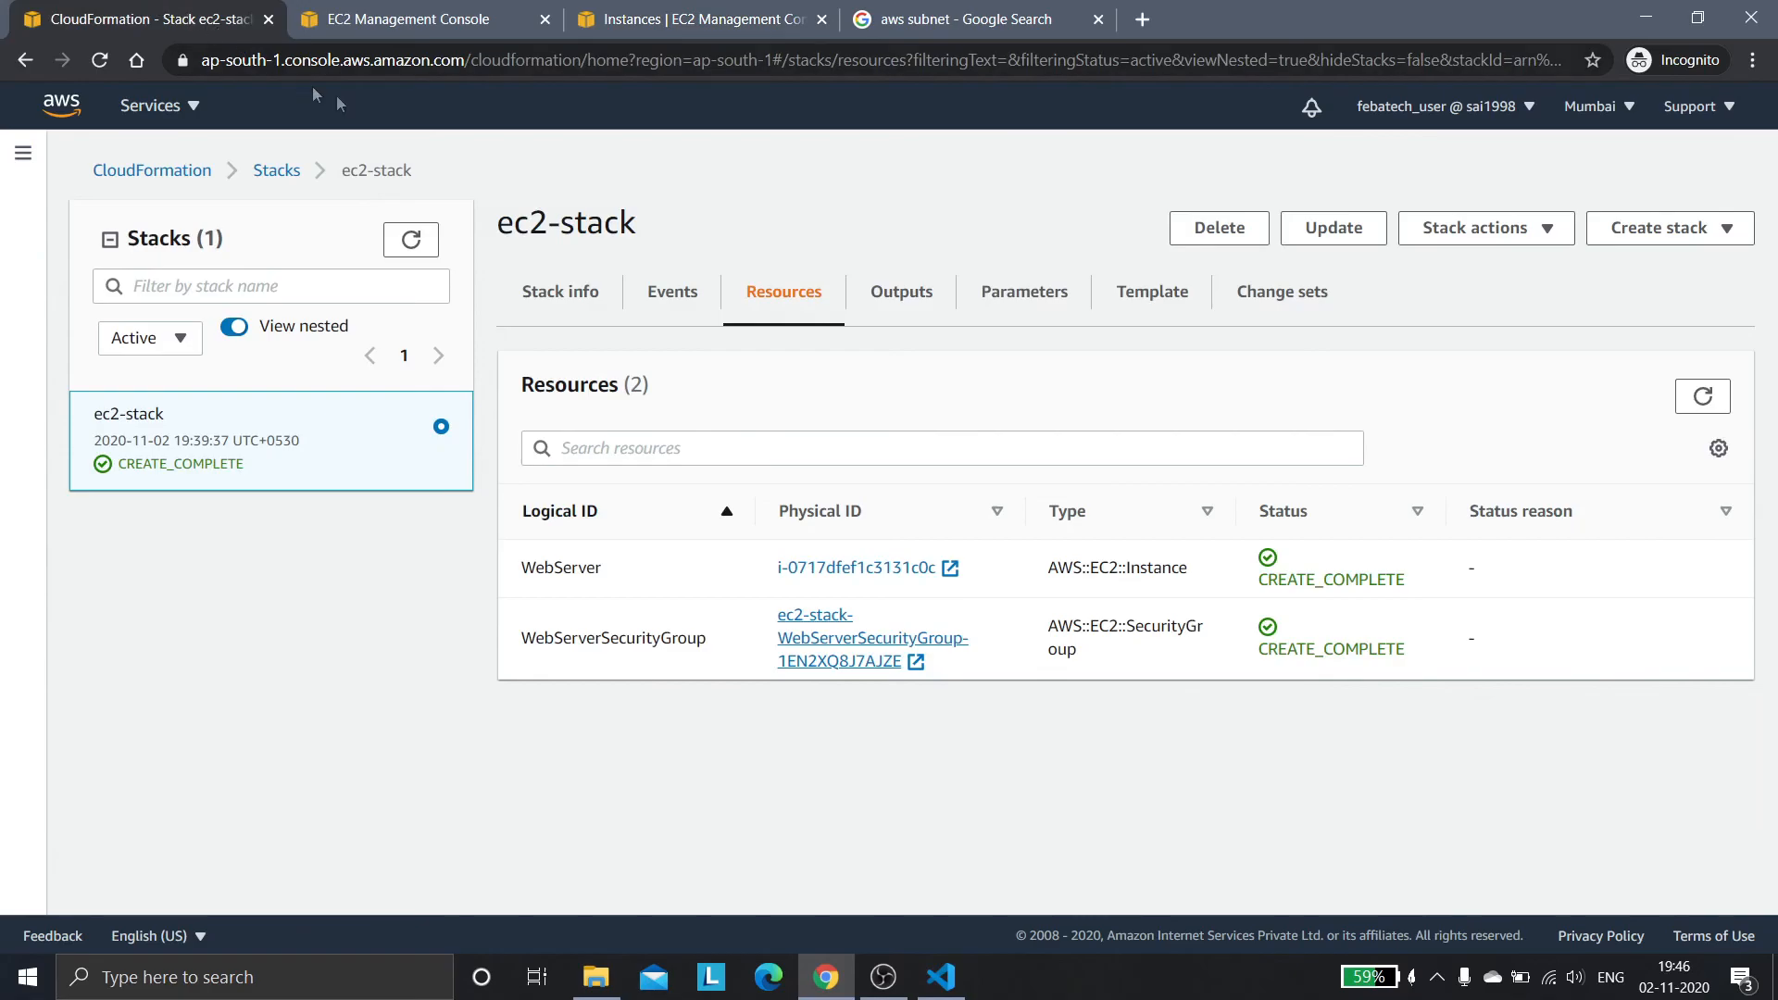
{"action": "left_click", "coordinate": [673, 295]}
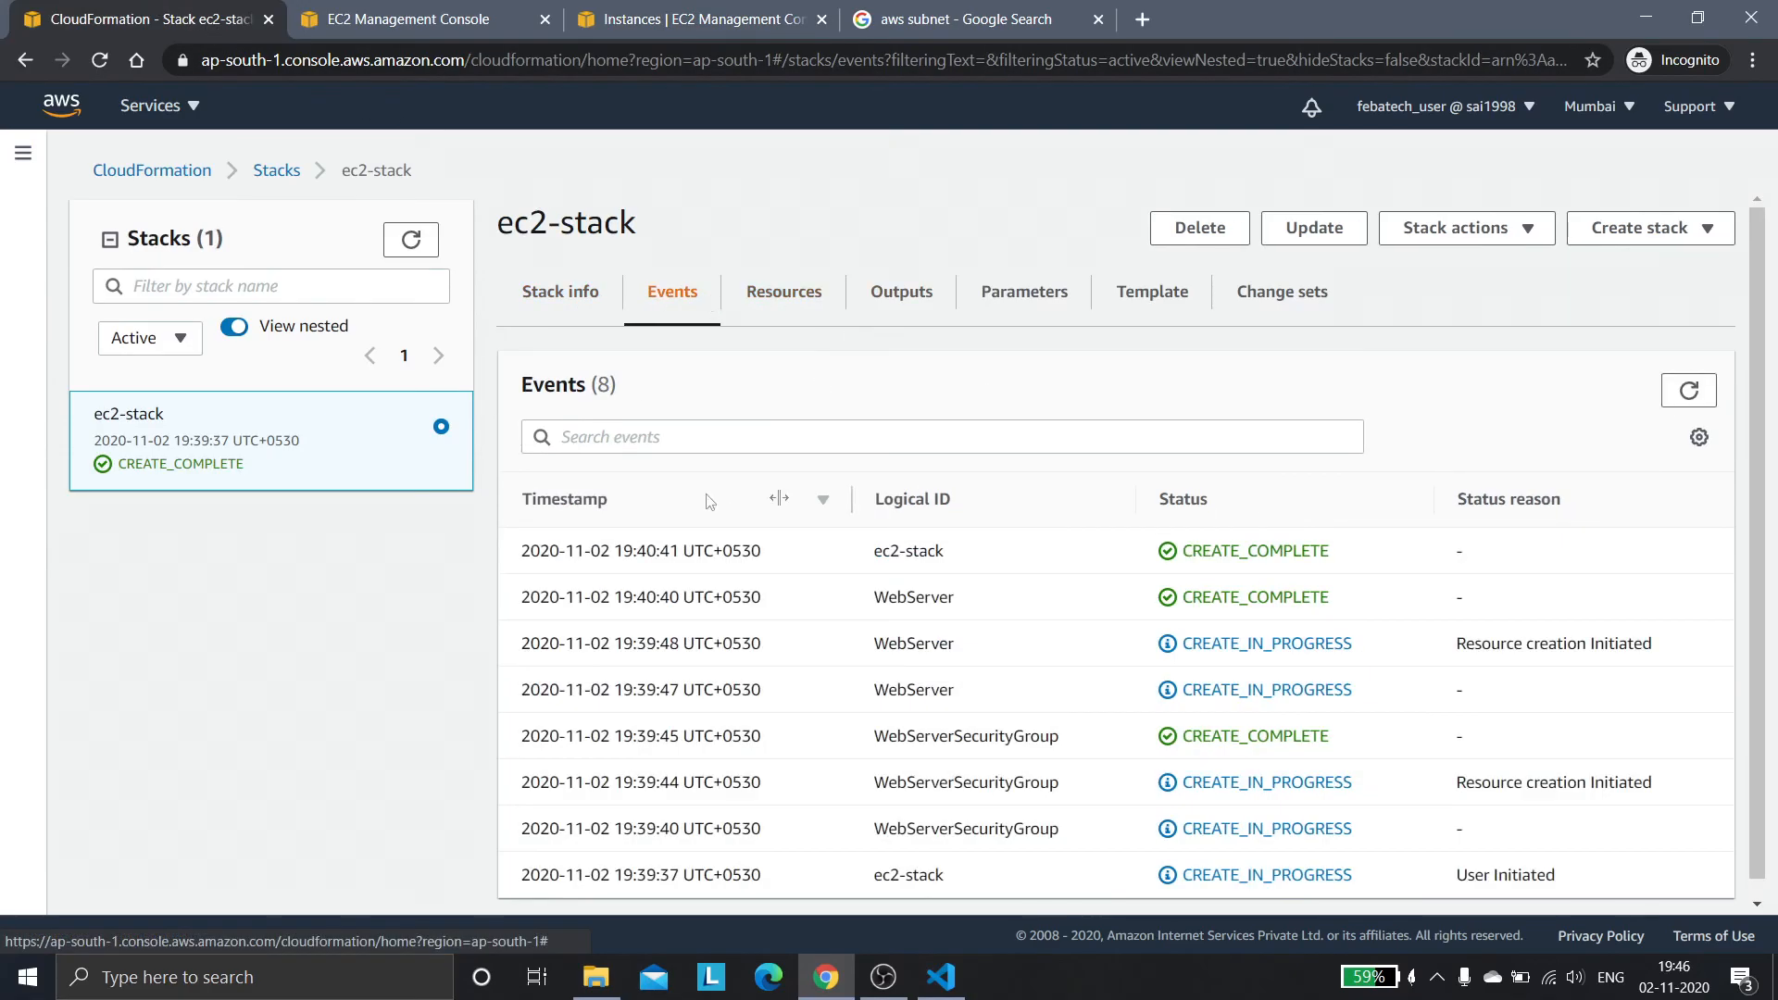
{"action": "left_click", "coordinate": [1207, 234]}
{"action": "left_click", "coordinate": [1195, 600]}
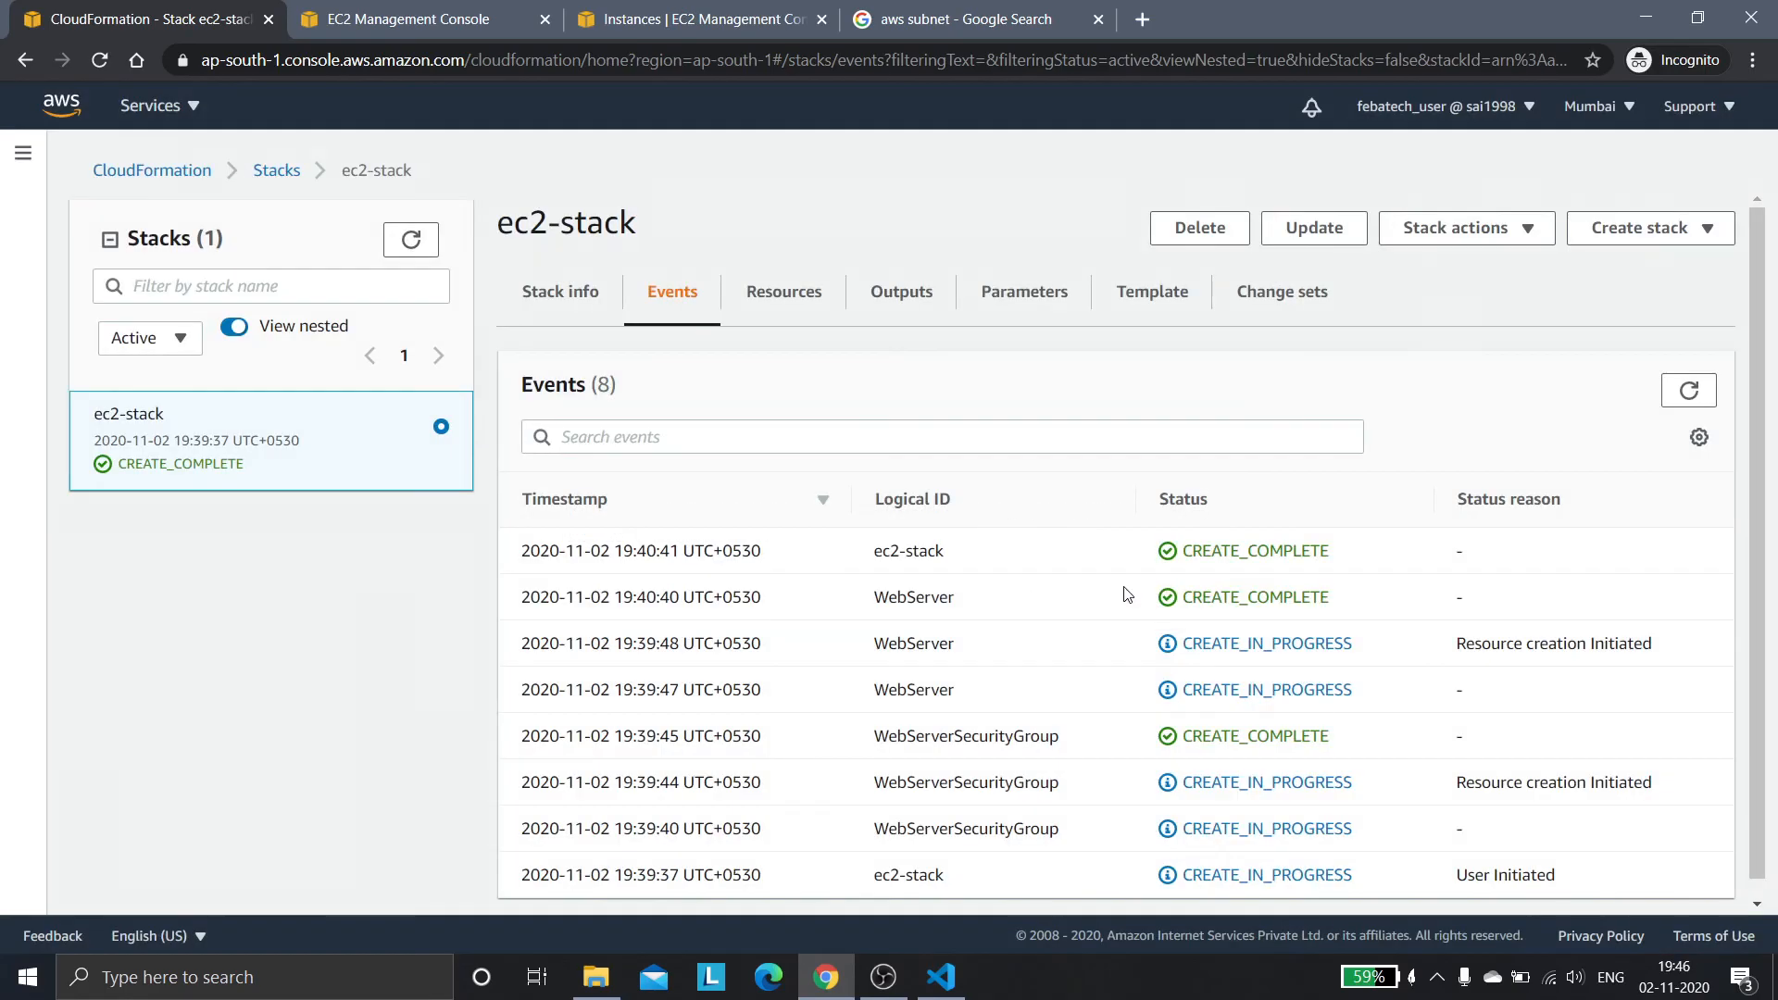
{"action": "left_click", "coordinate": [1675, 454]}
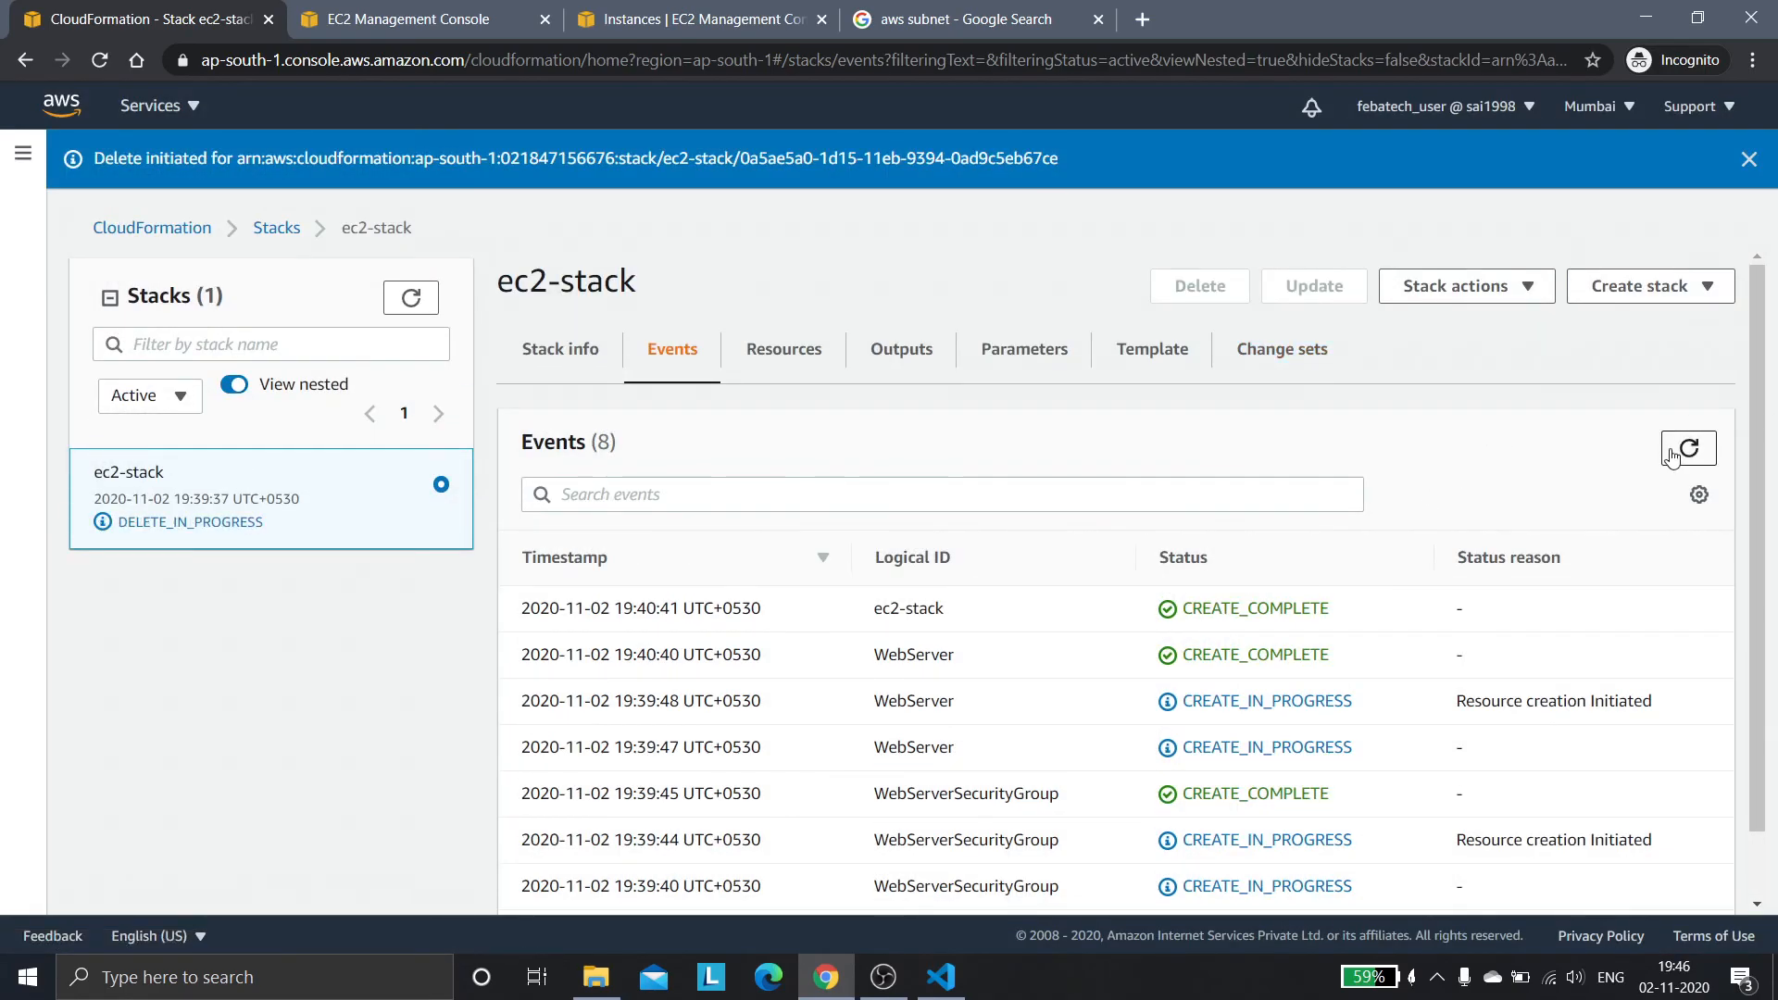